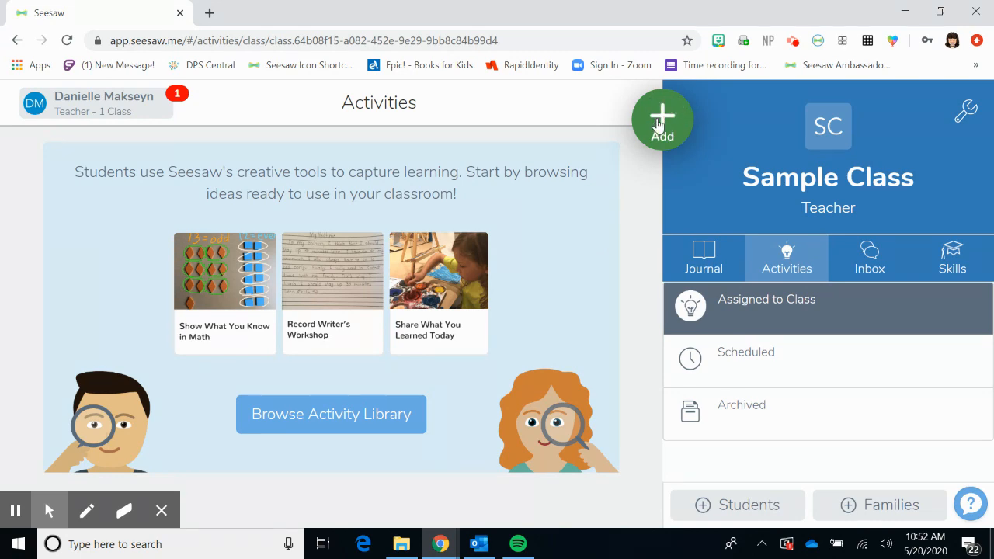
# Start assigning an activity to the class and look over the recent activities and collections in My Library.
pyautogui.click(660, 118)
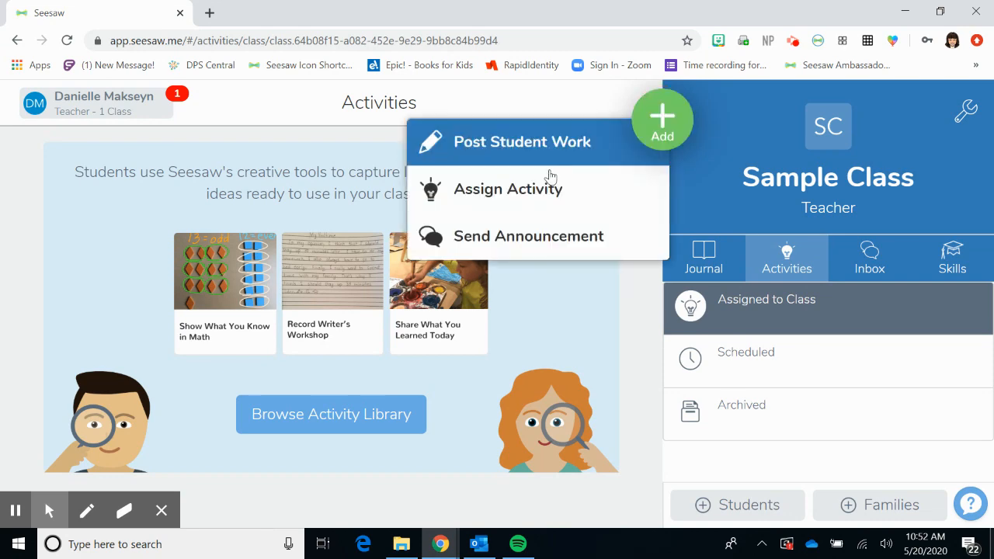
pyautogui.click(596, 191)
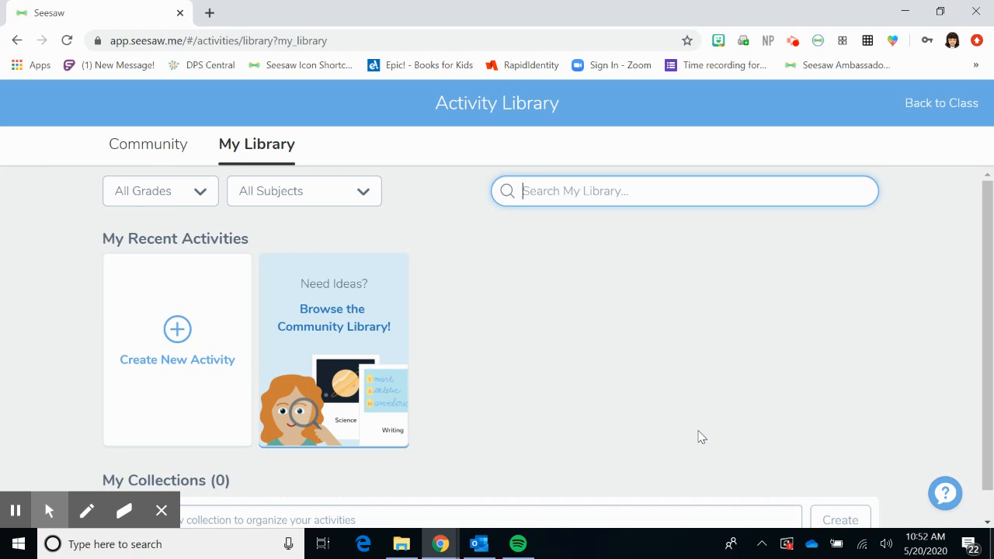
pyautogui.scroll(-1, 698, 437)
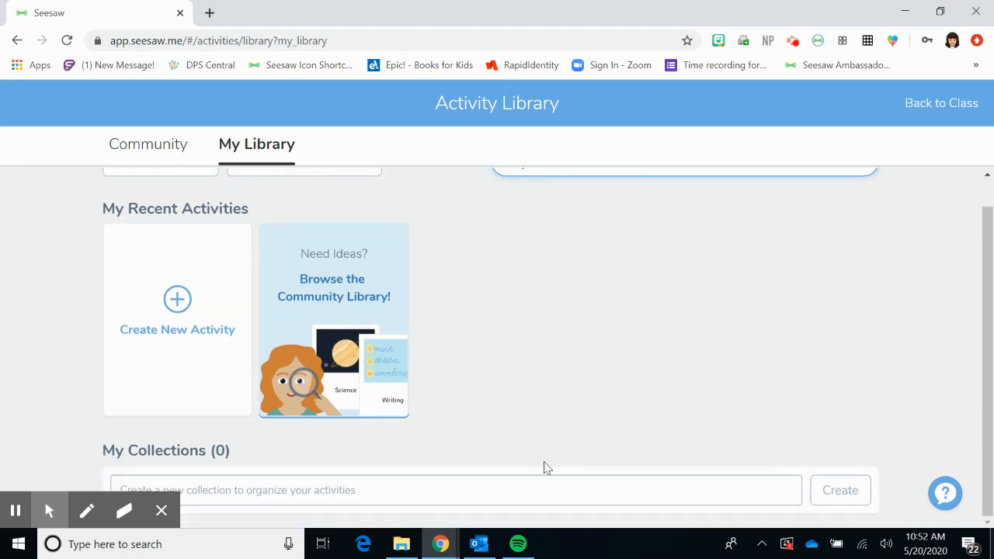
pyautogui.moveTo(177, 526)
pyautogui.click(161, 510)
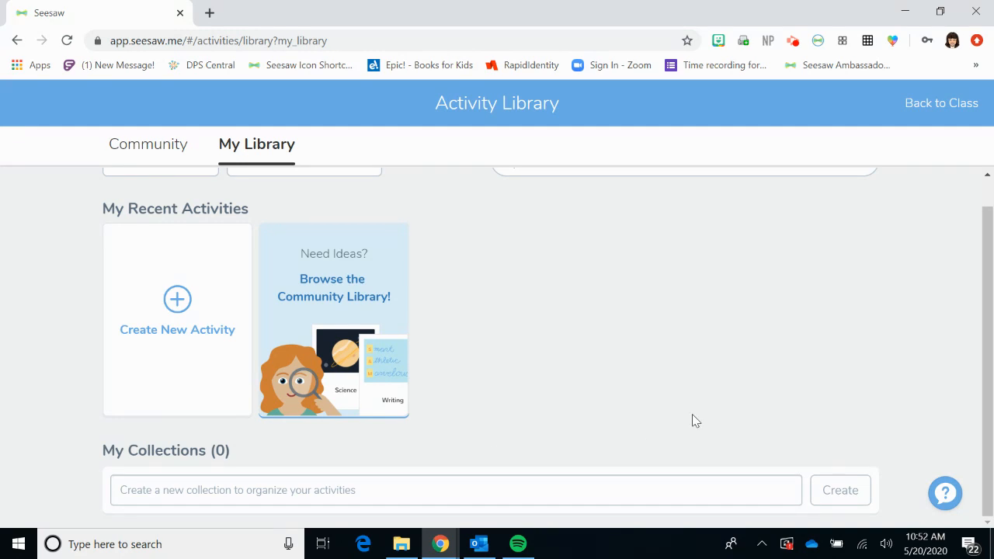
pyautogui.scroll(1, 872, 330)
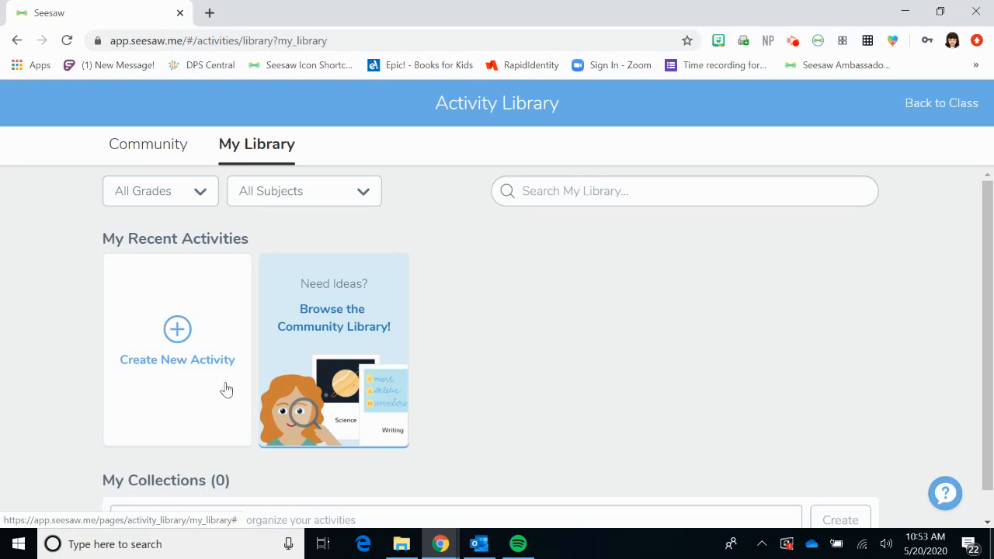
# Switch the Activity Library to the Community activities and look over its 2nd Grade page.
pyautogui.click(148, 152)
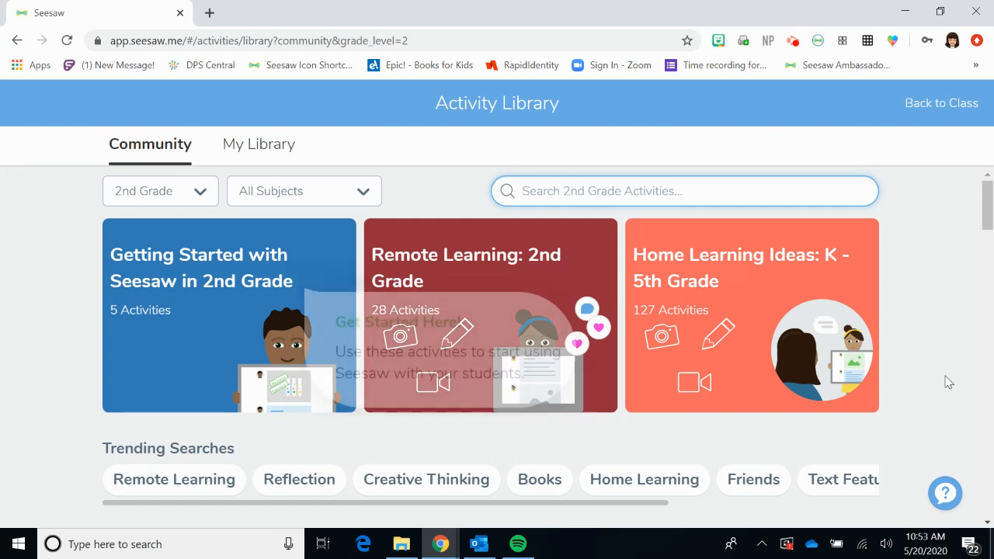
pyautogui.scroll(-3, 945, 381)
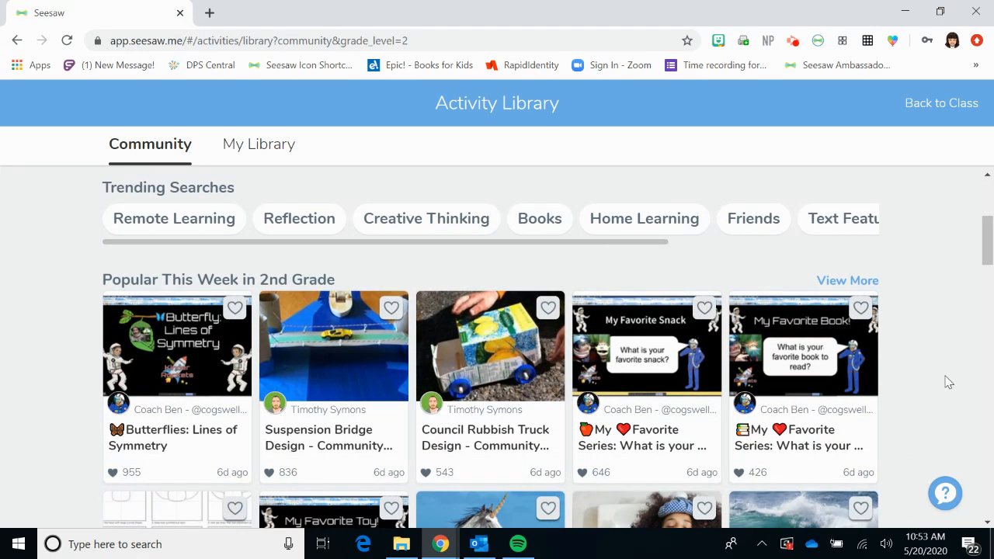
pyautogui.scroll(3, 945, 382)
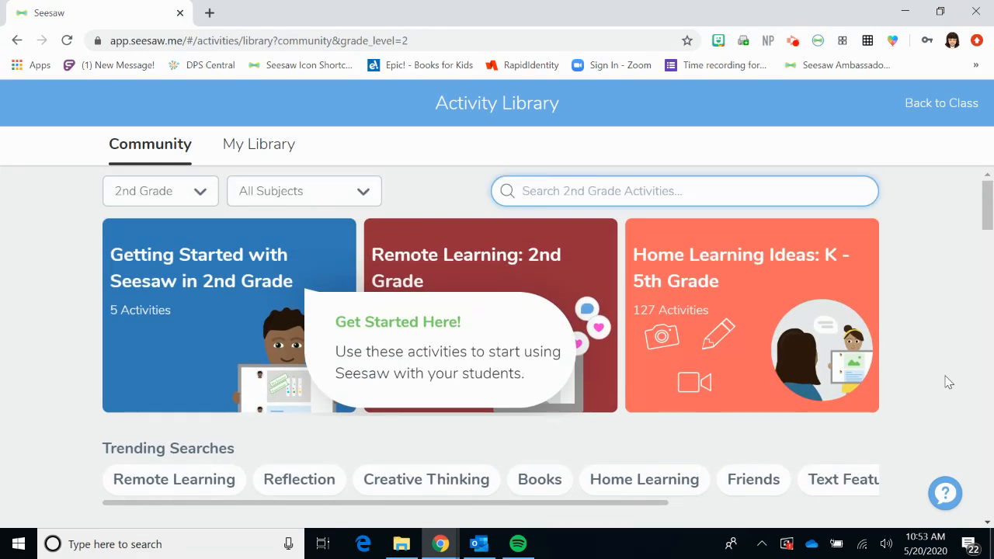
# Review the grade levels available for filtering community activities, leaving 2nd Grade selected.
pyautogui.click(187, 199)
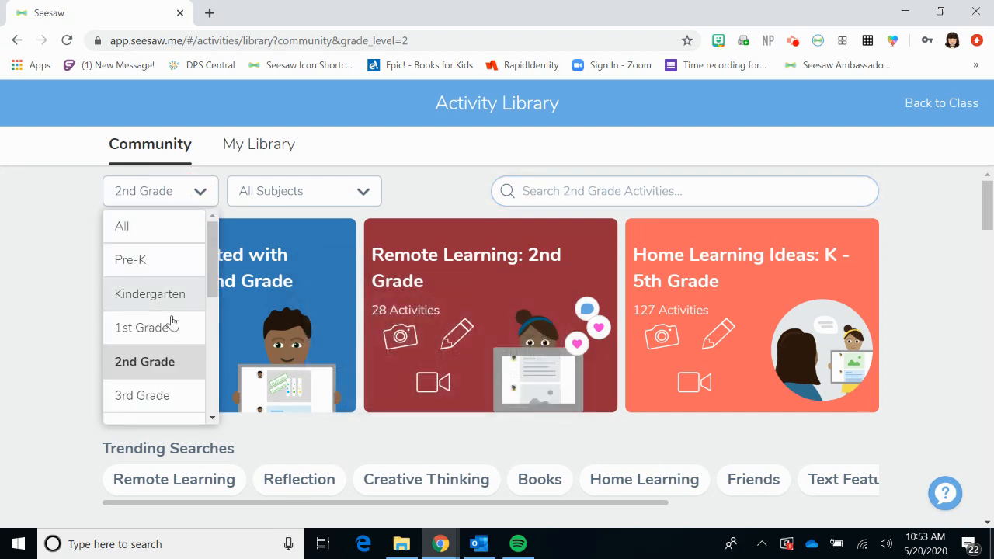
pyautogui.scroll(-4, 176, 395)
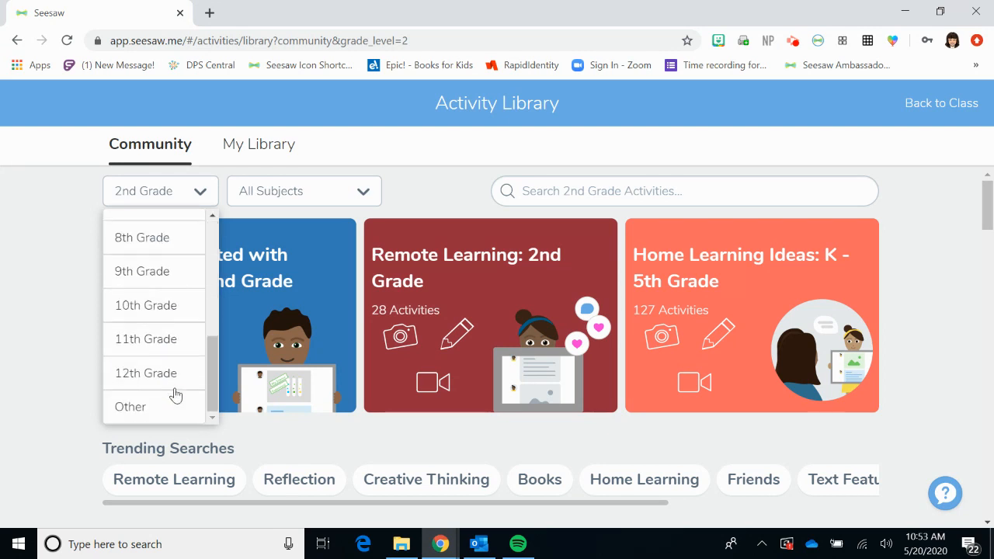
pyautogui.scroll(2, 176, 394)
pyautogui.scroll(4, 176, 394)
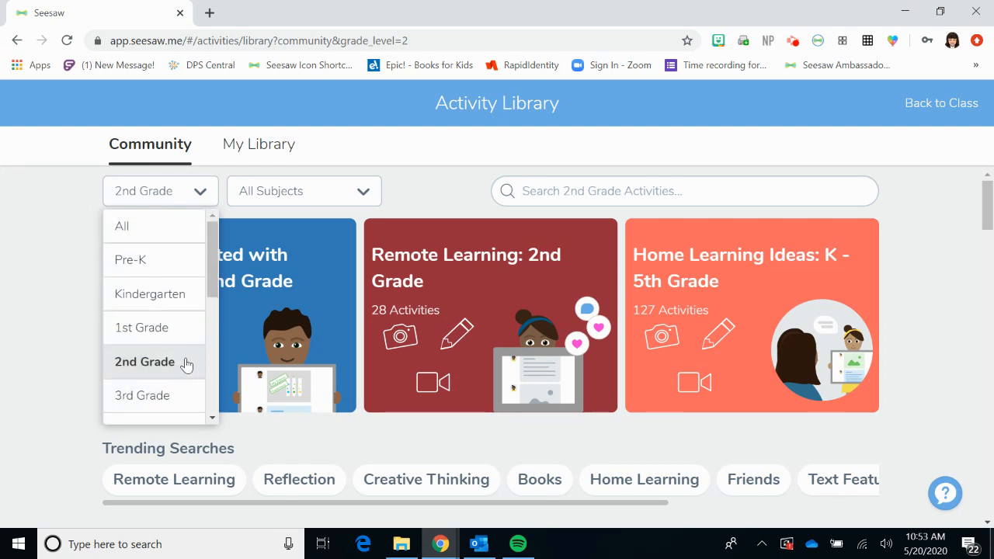
pyautogui.click(34, 358)
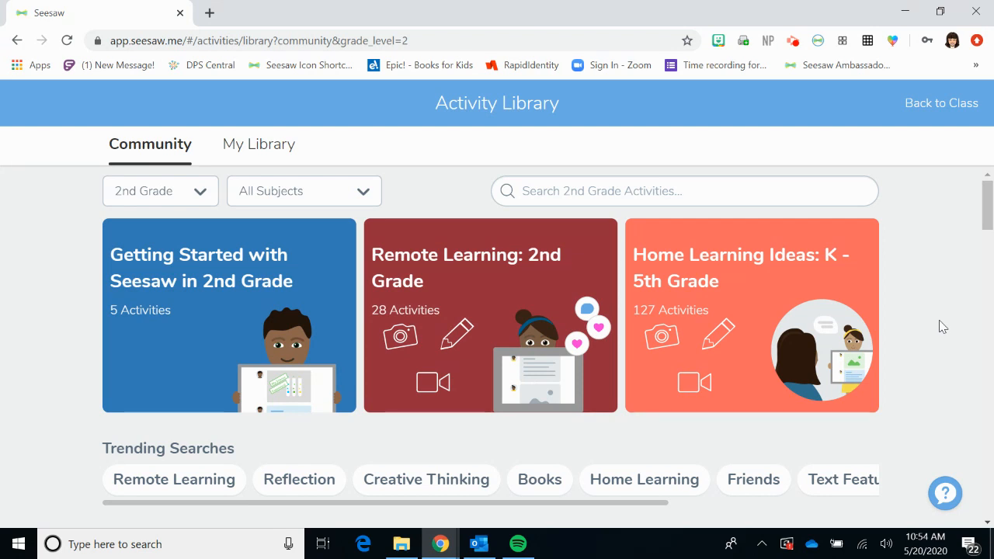
# Browse the 2nd Grade community page's featured collections, trending searches and popular activities of the week.
pyautogui.scroll(-1, 942, 326)
pyautogui.scroll(-3, 942, 326)
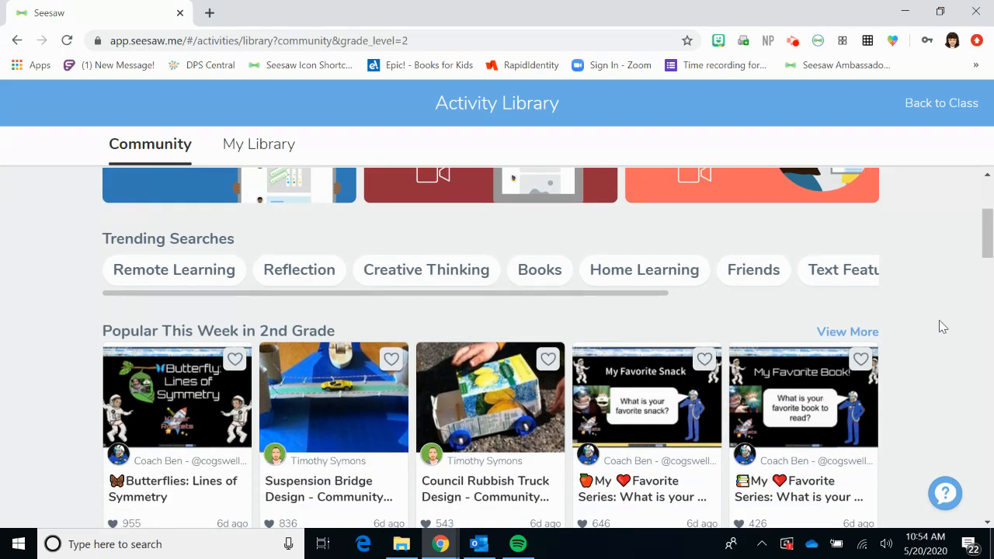
pyautogui.scroll(-3, 942, 326)
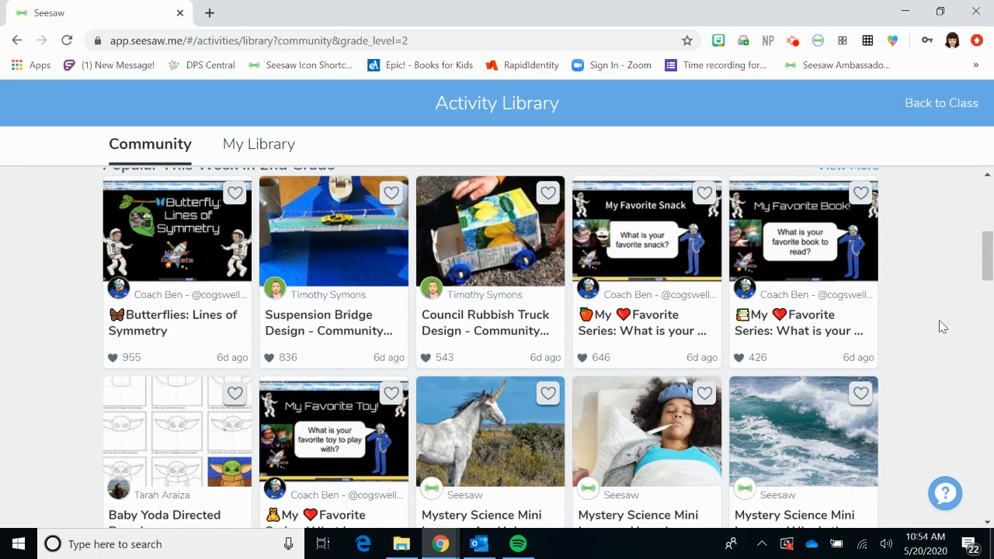
pyautogui.scroll(-3, 942, 326)
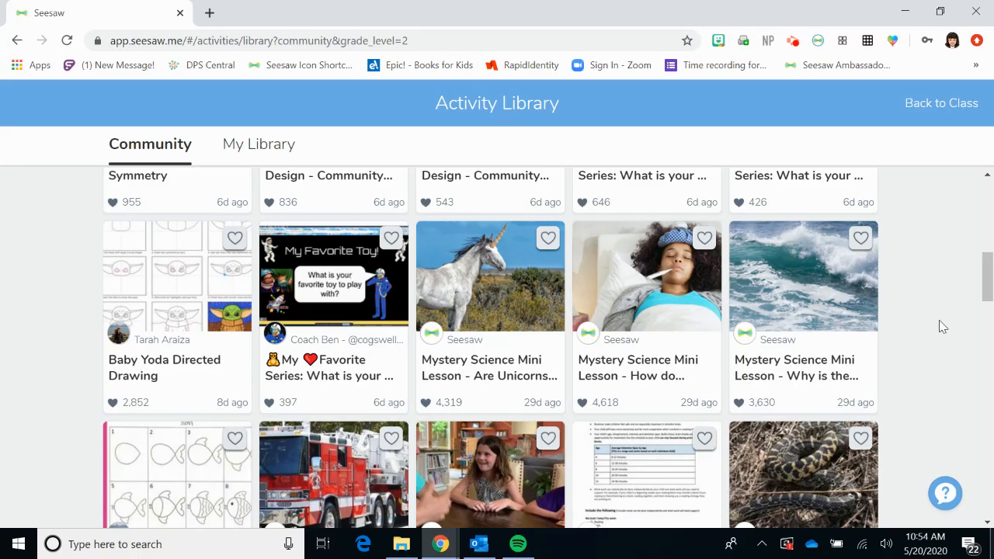
pyautogui.scroll(-2, 942, 326)
pyautogui.scroll(3, 941, 326)
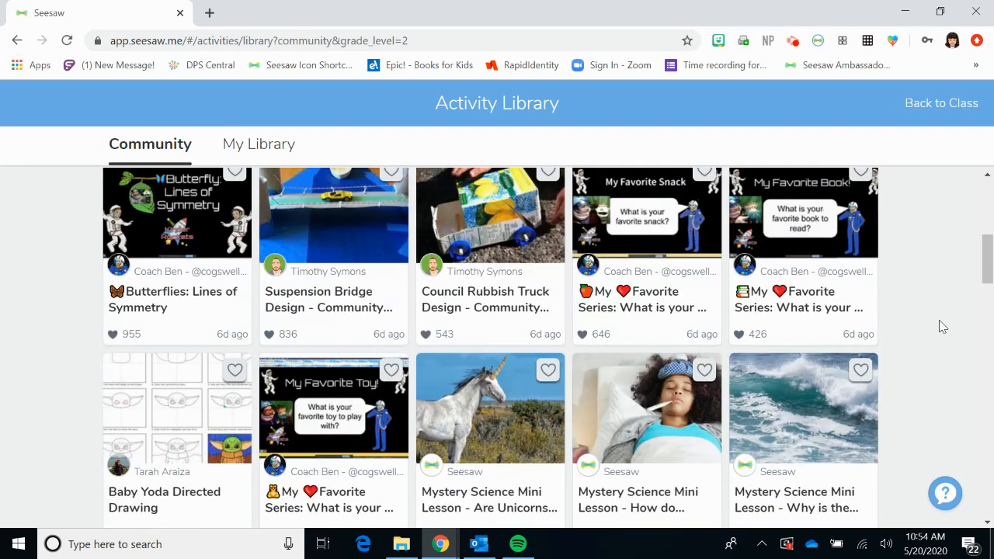
pyautogui.scroll(5, 942, 326)
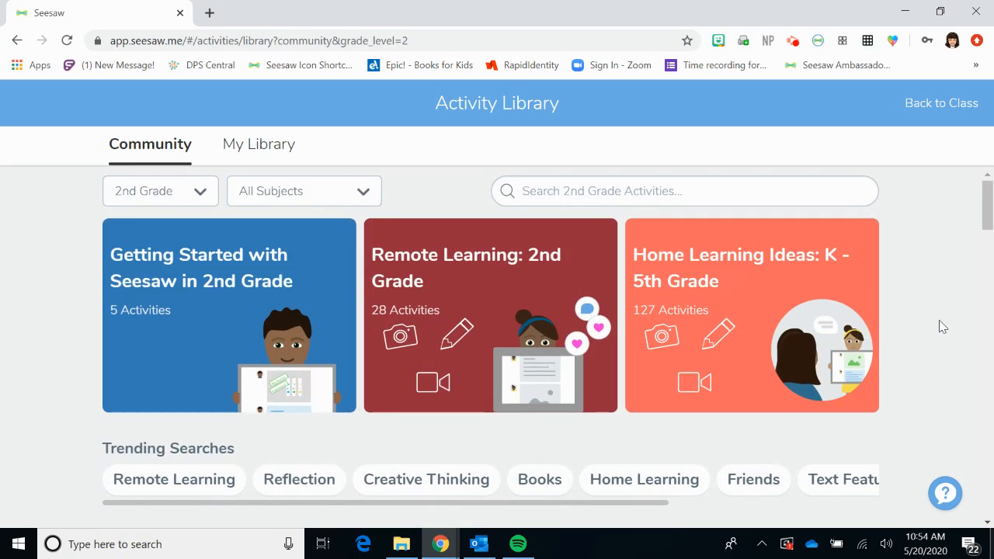
pyautogui.scroll(-4, 942, 326)
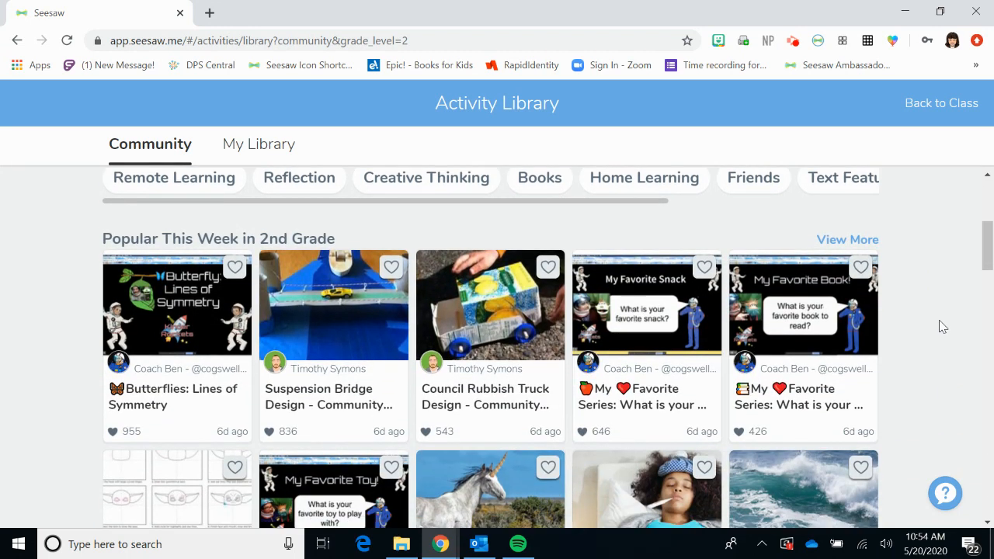
pyautogui.scroll(-1, 942, 326)
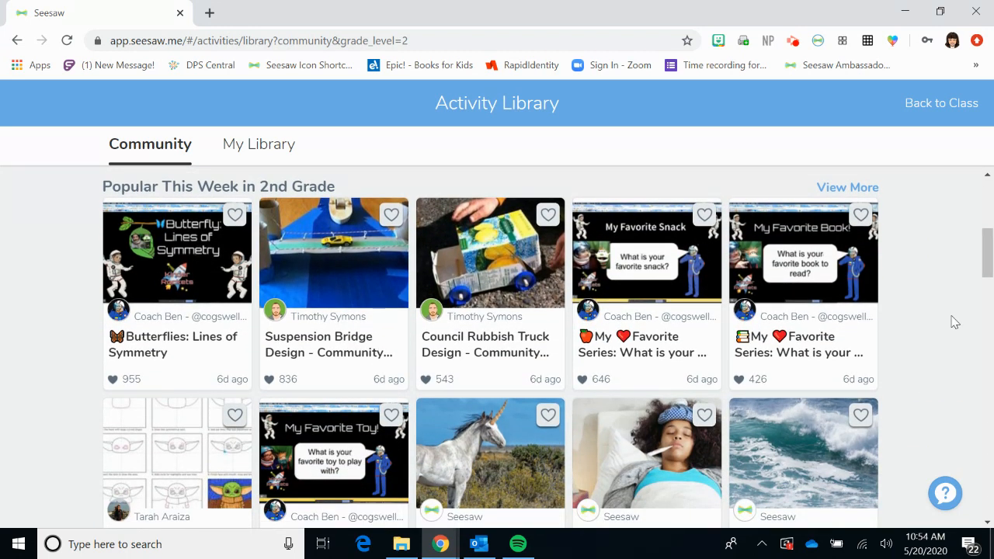
pyautogui.scroll(5, 954, 322)
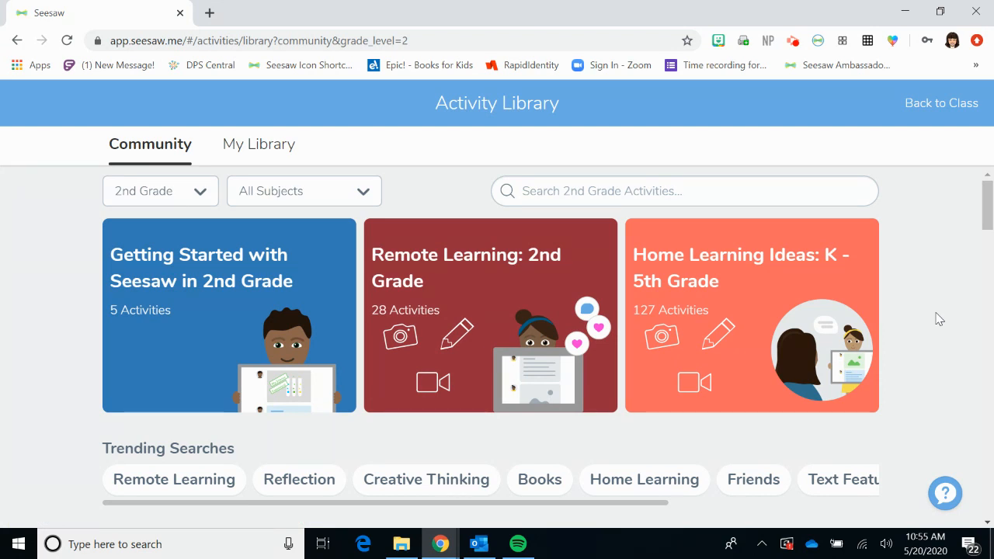
pyautogui.scroll(-3, 936, 318)
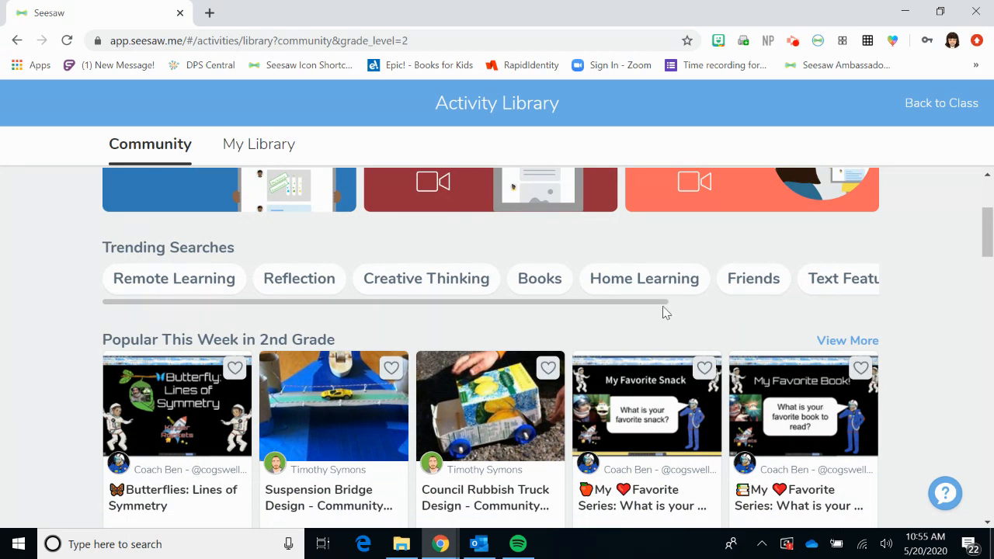
pyautogui.moveTo(637, 303); pyautogui.dragTo(546, 334)
pyautogui.scroll(3, 954, 260)
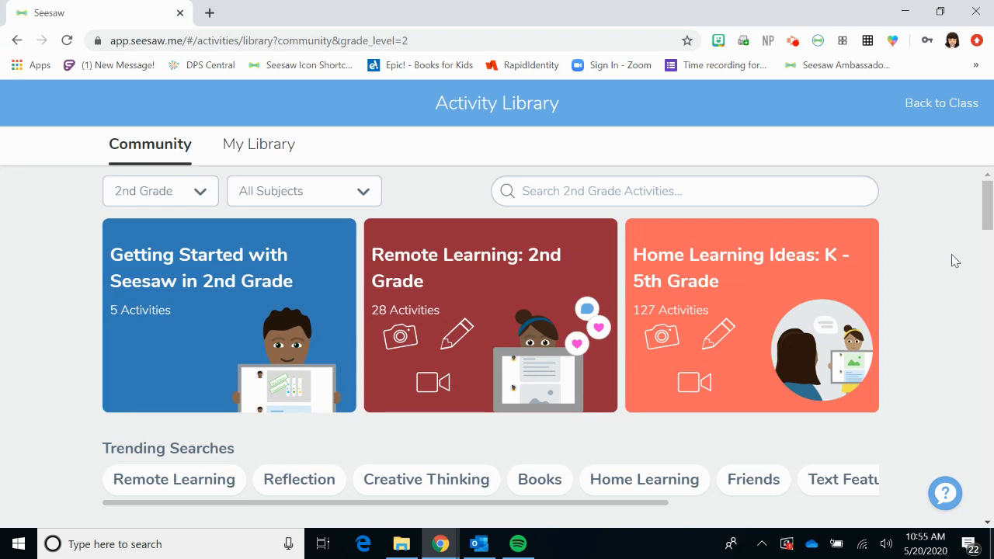
# Search the 2nd Grade community activities for "Text features".
pyautogui.click(650, 190)
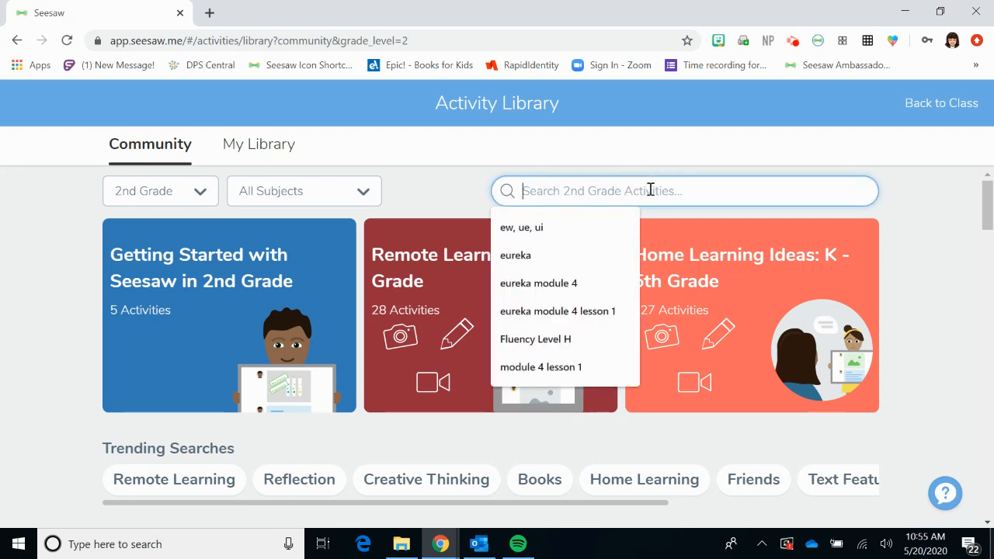
pyautogui.write('Text fea')
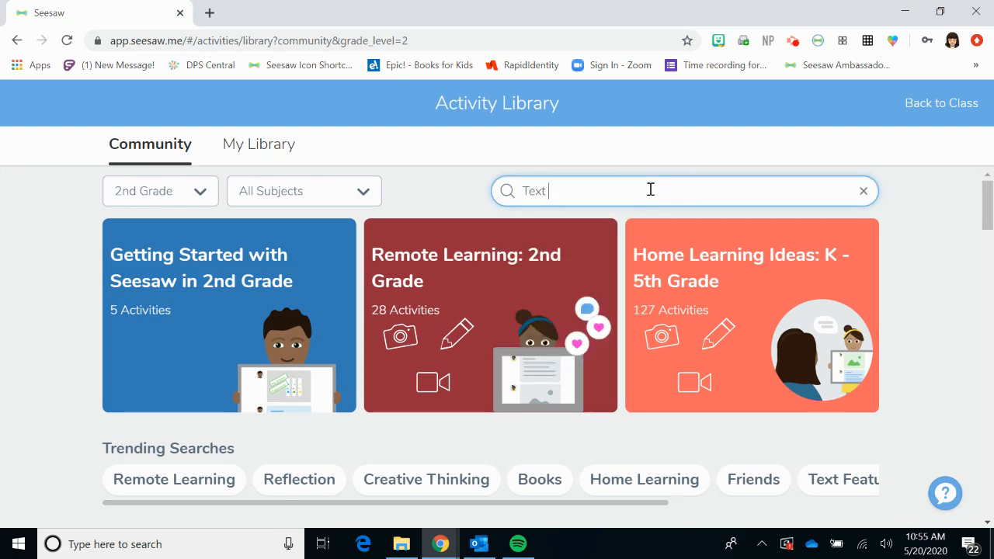
pyautogui.write('tures')
pyautogui.press('Return')
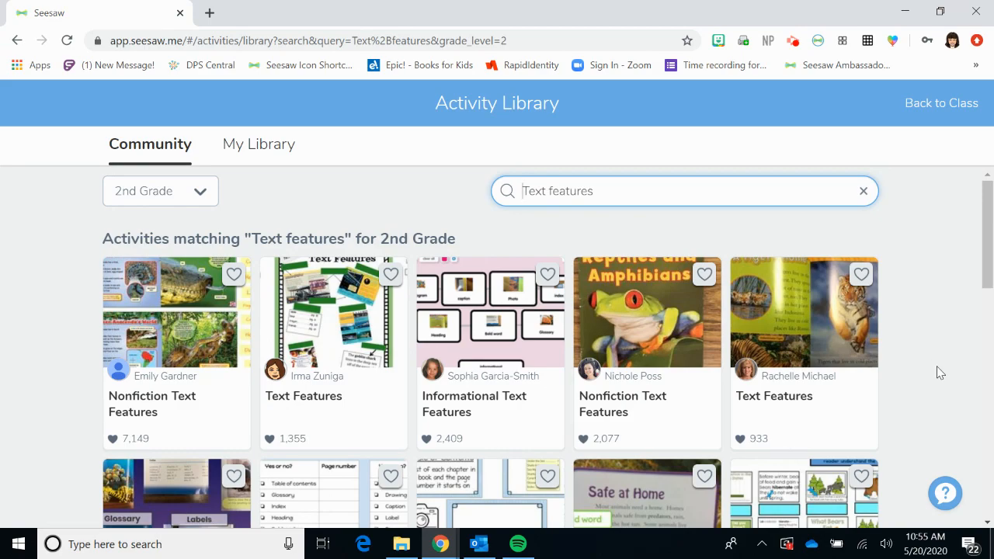
# Look through the matching activities and open the Nonfiction Text Features activity with the anaconda book pages.
pyautogui.scroll(-3, 940, 372)
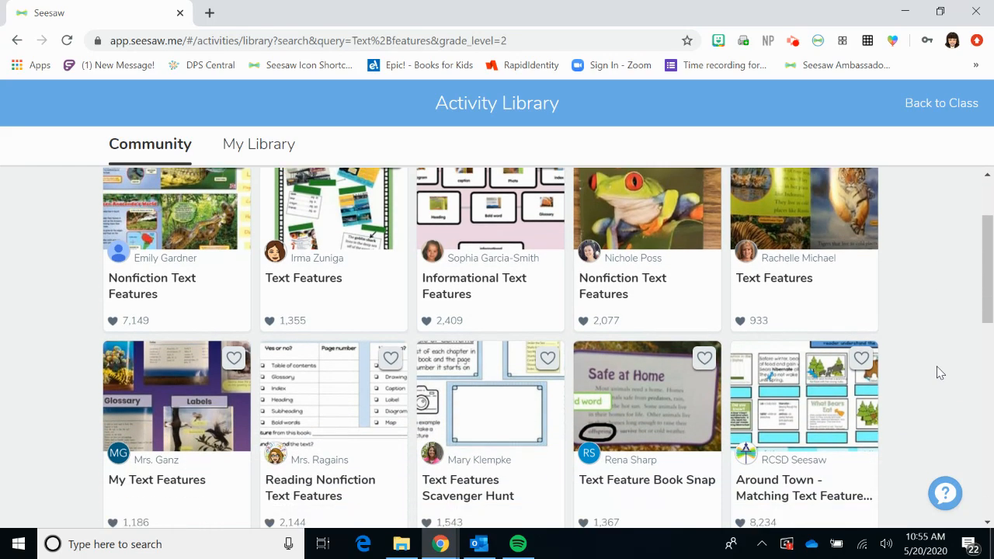
pyautogui.scroll(-1, 940, 372)
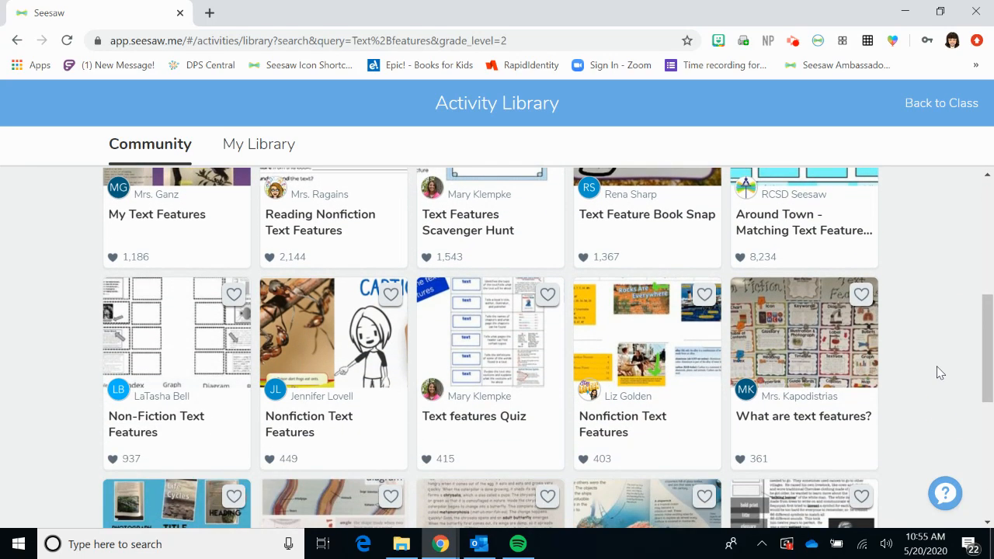
pyautogui.scroll(-2, 939, 372)
pyautogui.scroll(-2, 940, 373)
pyautogui.scroll(8, 939, 372)
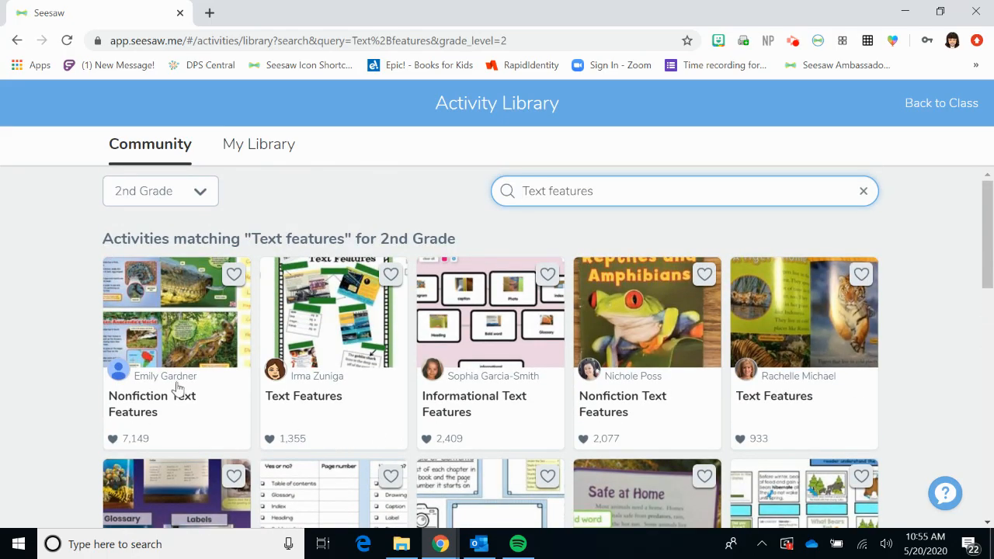
pyautogui.click(200, 334)
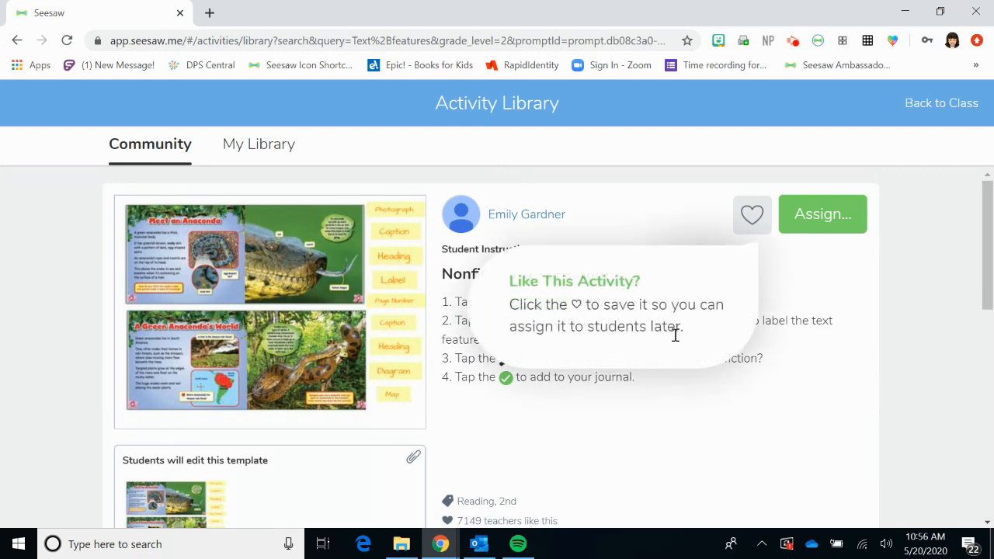
pyautogui.click(783, 264)
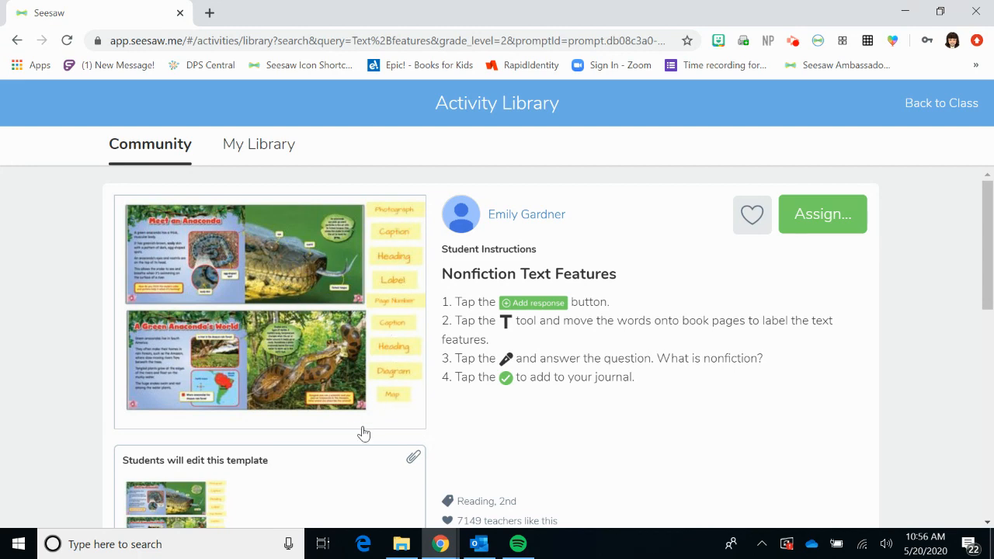
# Review the Nonfiction Text Features activity's instructions, template and device compatibility, and save it to My Library as a liked activity.
pyautogui.scroll(-2, 601, 430)
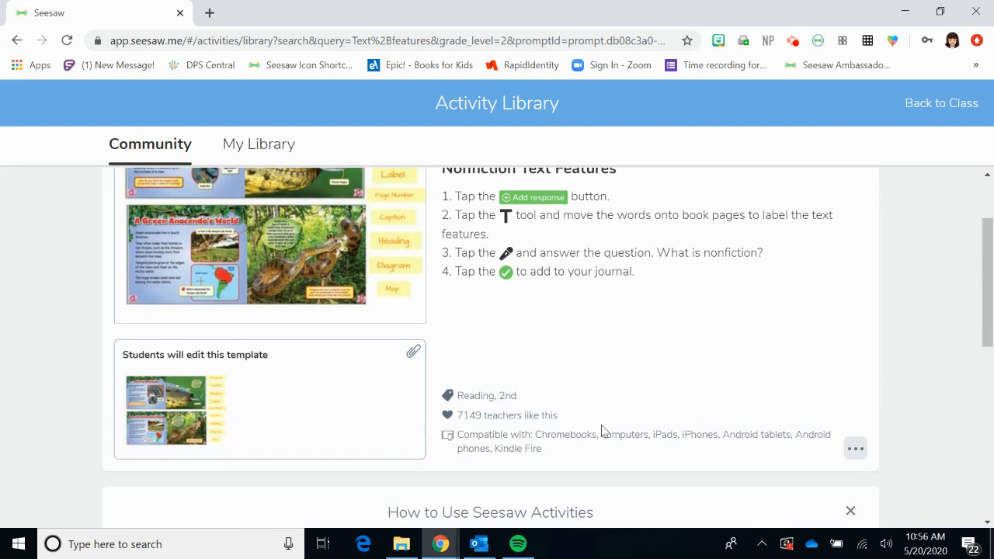
pyautogui.scroll(2, 602, 431)
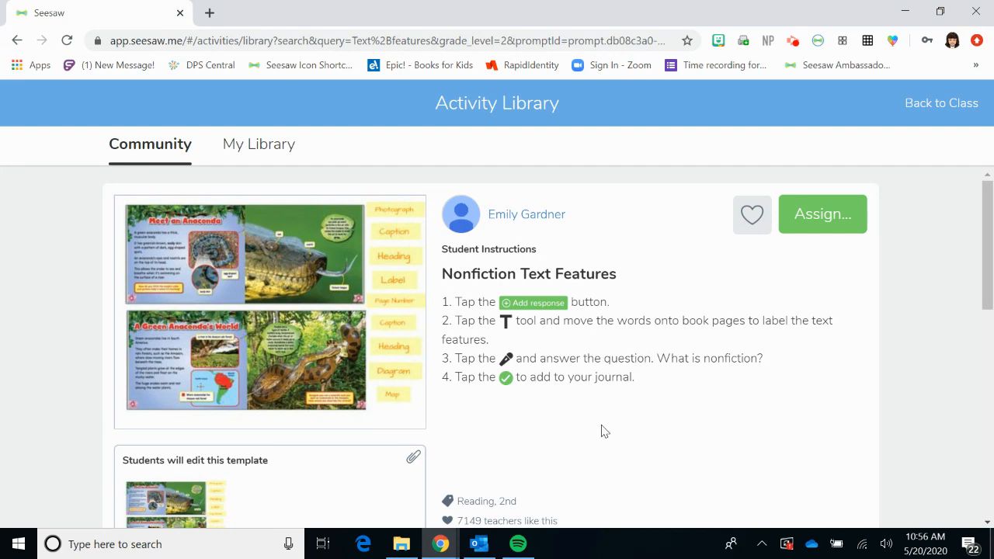
pyautogui.click(749, 225)
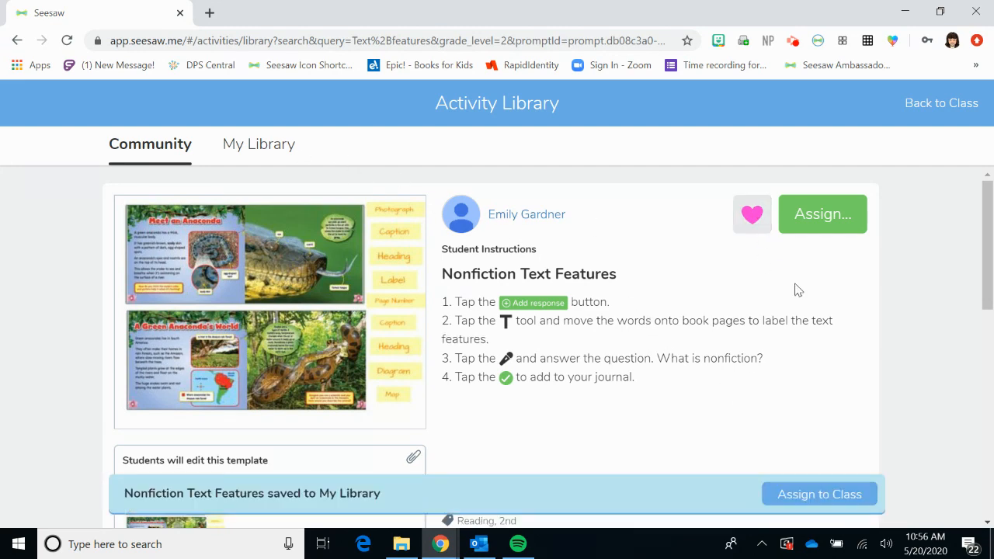
pyautogui.click(632, 429)
pyautogui.scroll(-1, 632, 433)
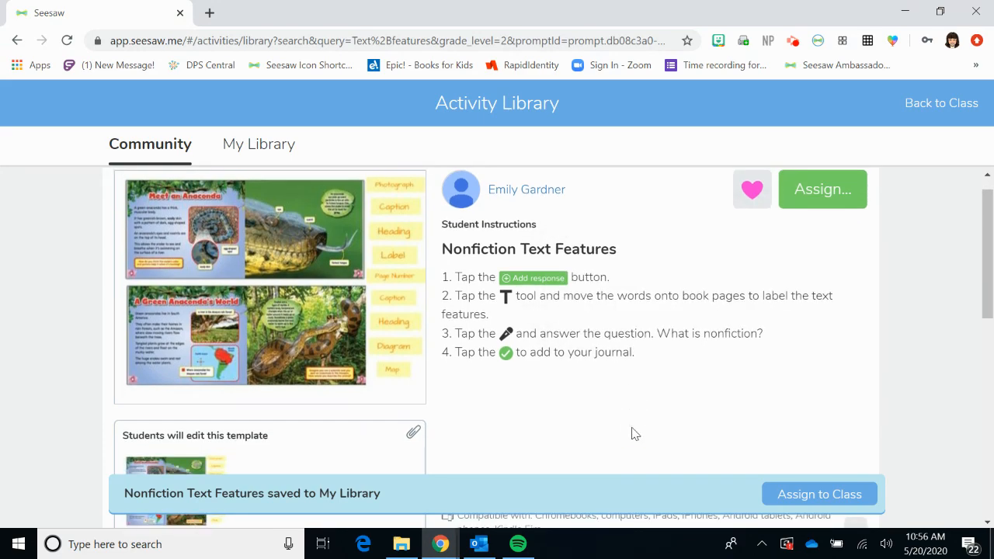
pyautogui.scroll(-1, 633, 433)
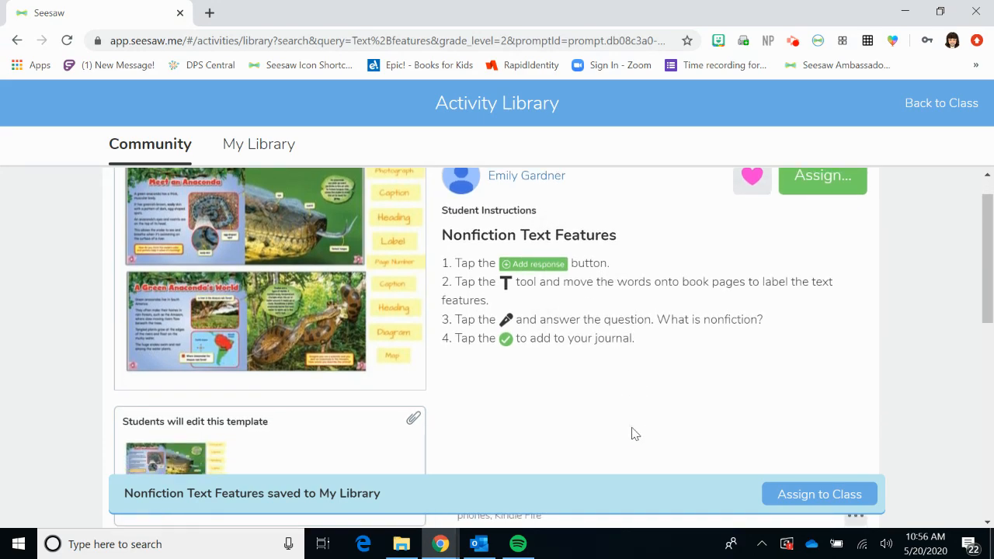
# View the Nonfiction Text Features assignment options for Sample Class, check the activity scheduling feature, and close the dialogs without assigning.
pyautogui.scroll(2, 634, 432)
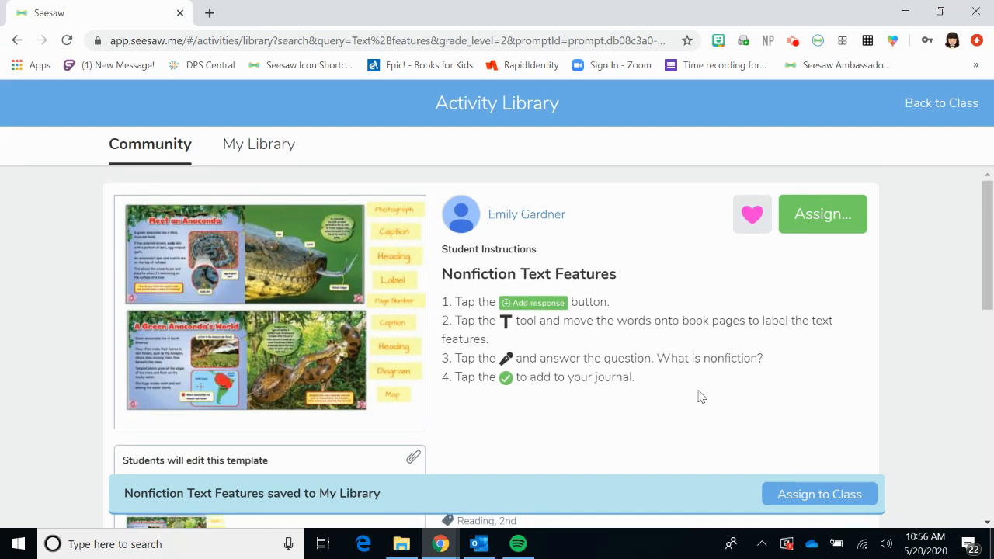
pyautogui.click(808, 223)
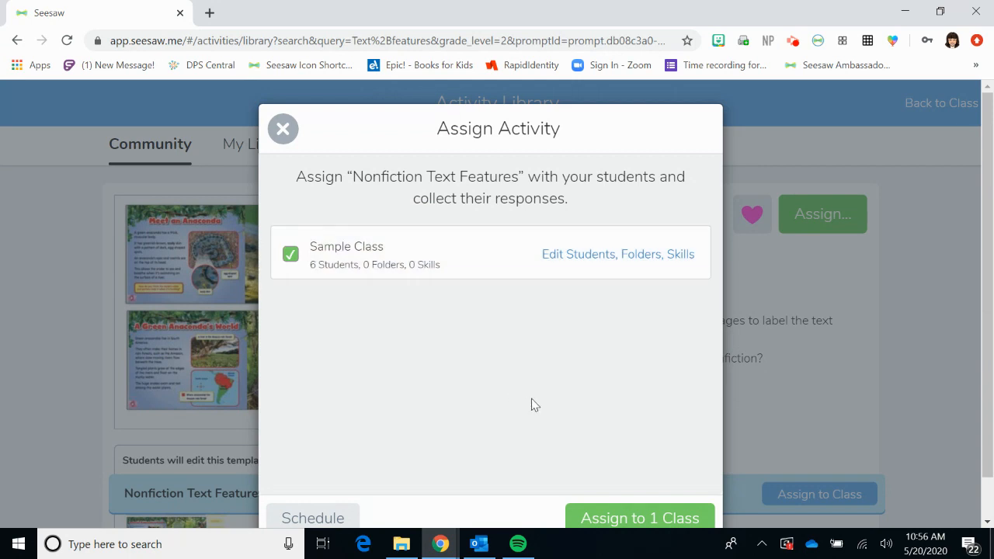
pyautogui.scroll(-1, 542, 408)
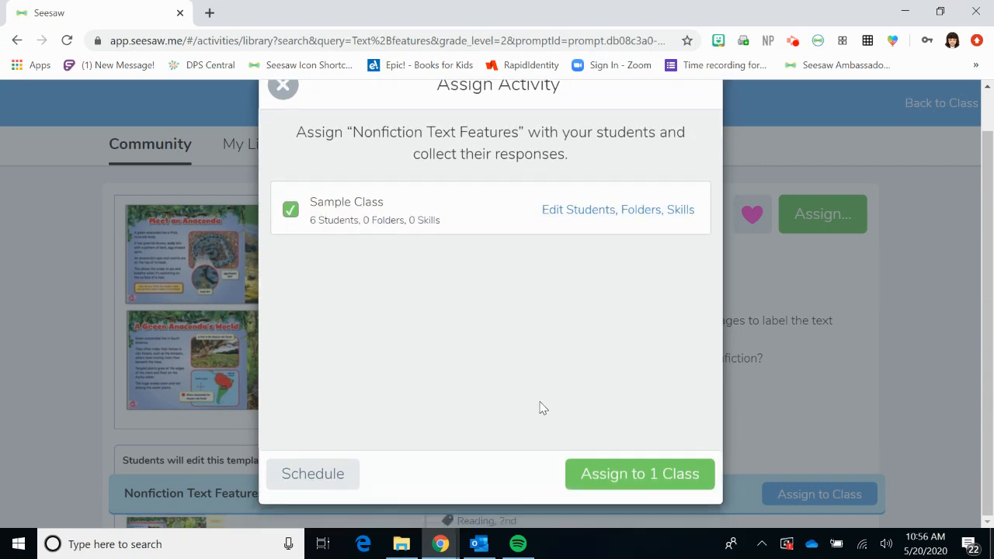
pyautogui.click(333, 483)
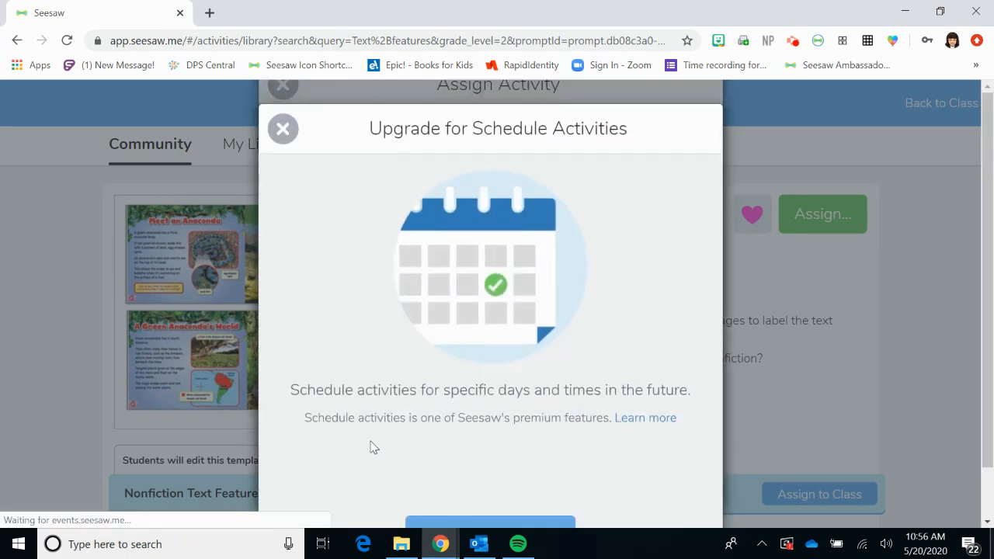
pyautogui.scroll(1, 579, 339)
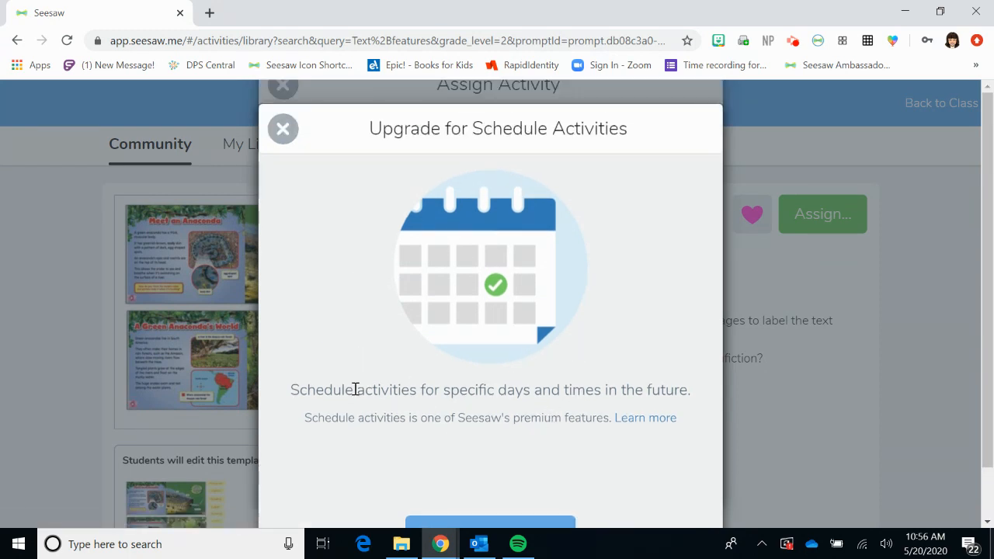
pyautogui.click(282, 132)
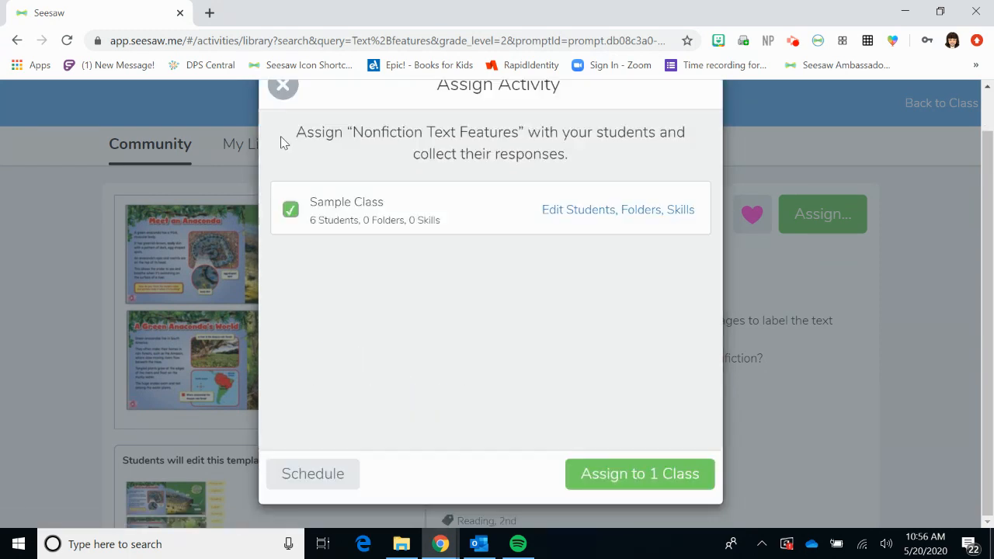
pyautogui.scroll(1, 520, 356)
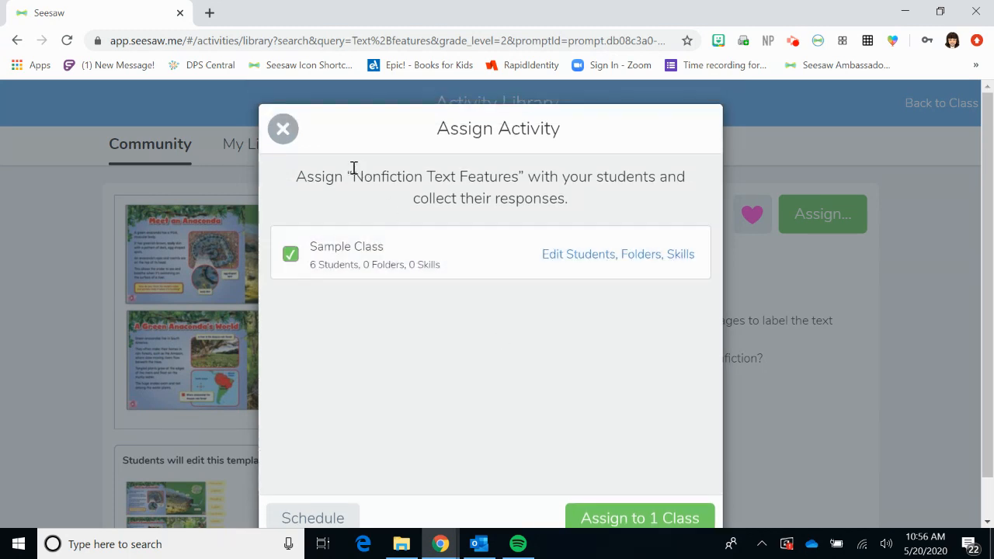
pyautogui.click(282, 129)
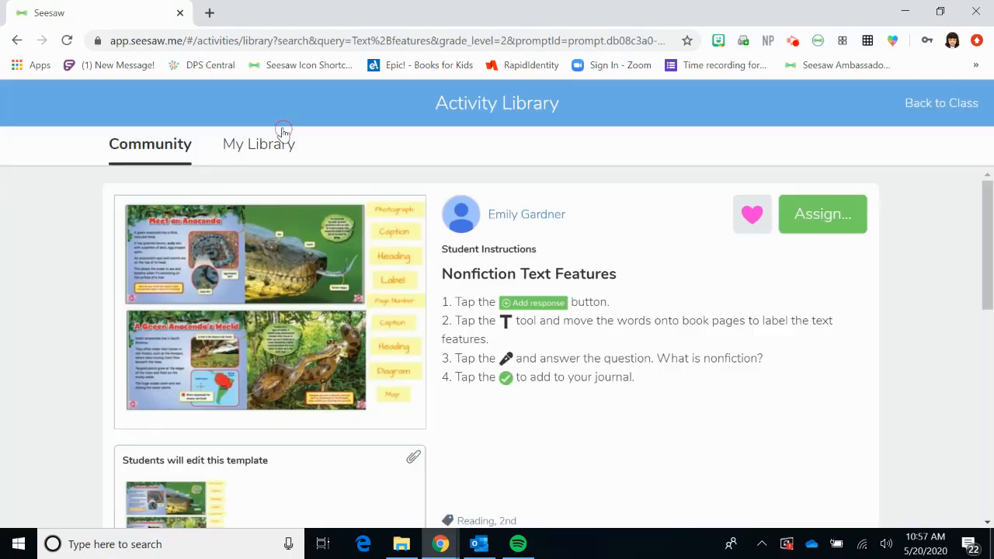
# Create an editable copy of the Nonfiction Text Features activity.
pyautogui.scroll(-3, 822, 427)
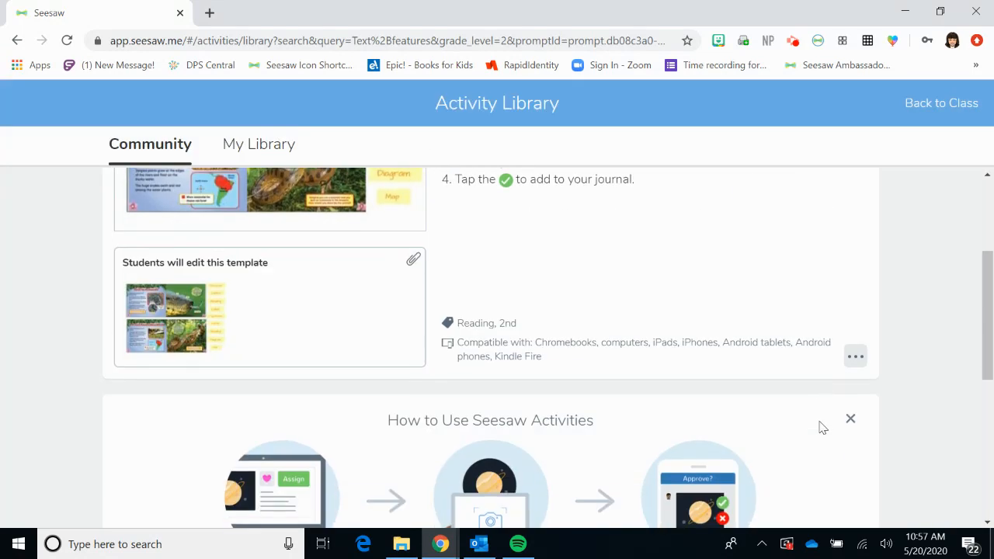
pyautogui.scroll(3, 823, 428)
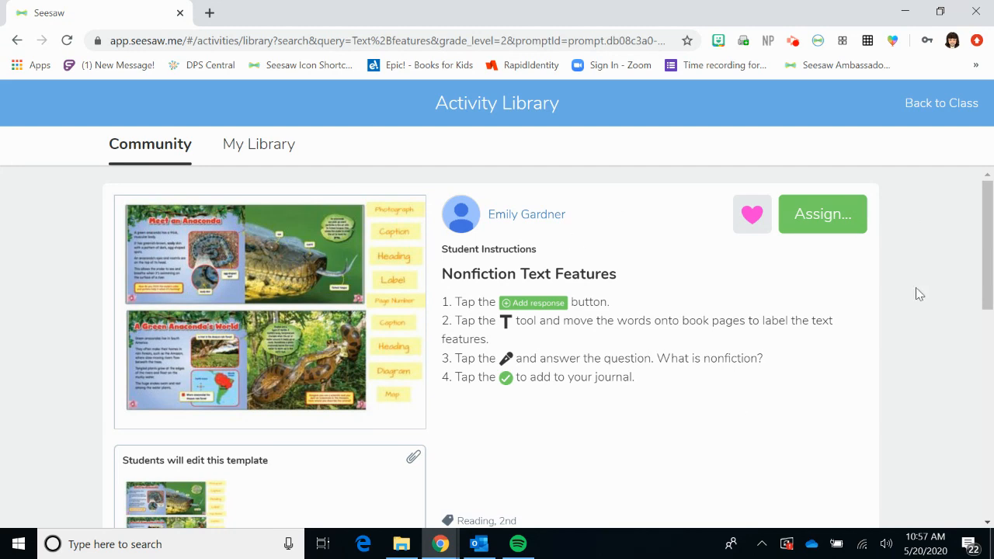
pyautogui.scroll(-1, 778, 373)
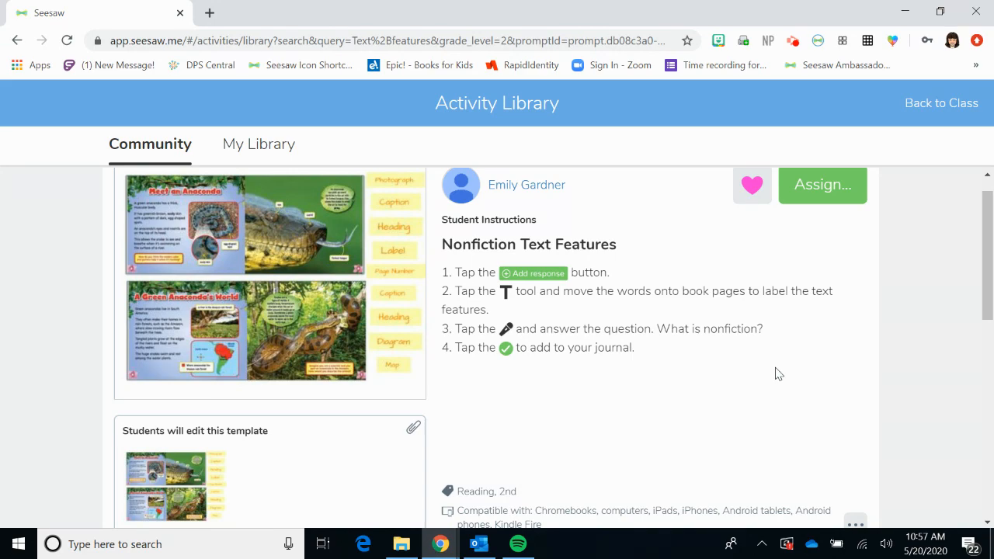
pyautogui.scroll(-3, 776, 373)
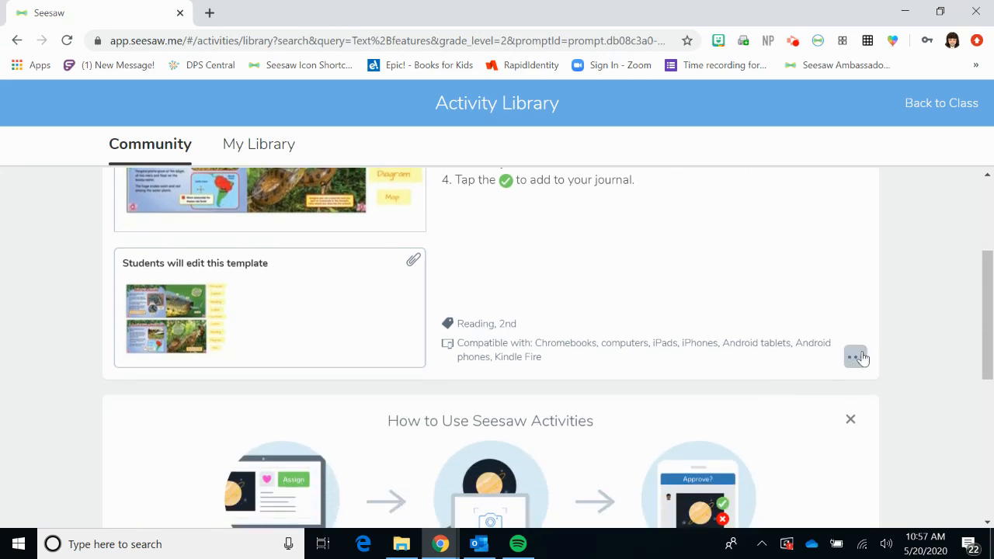
pyautogui.click(857, 357)
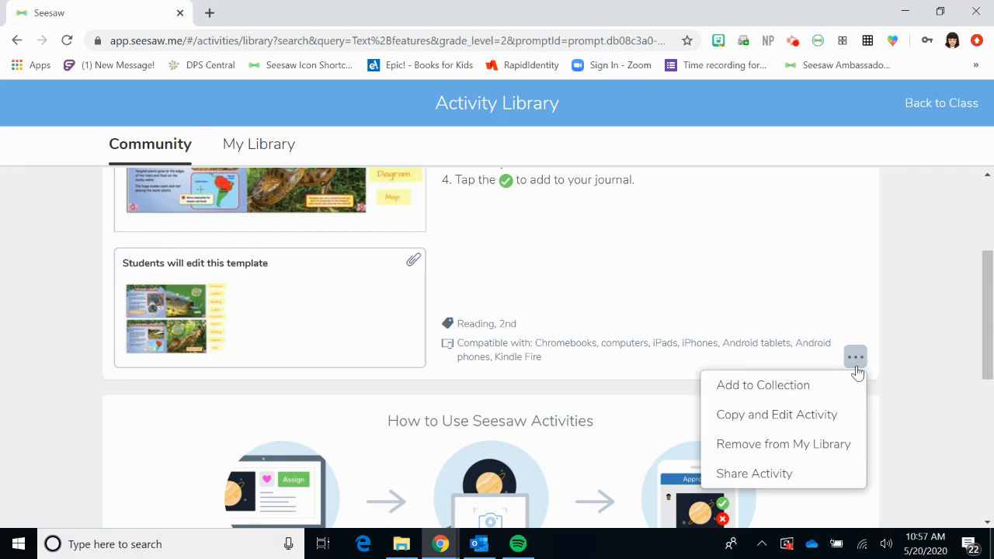
pyautogui.click(847, 417)
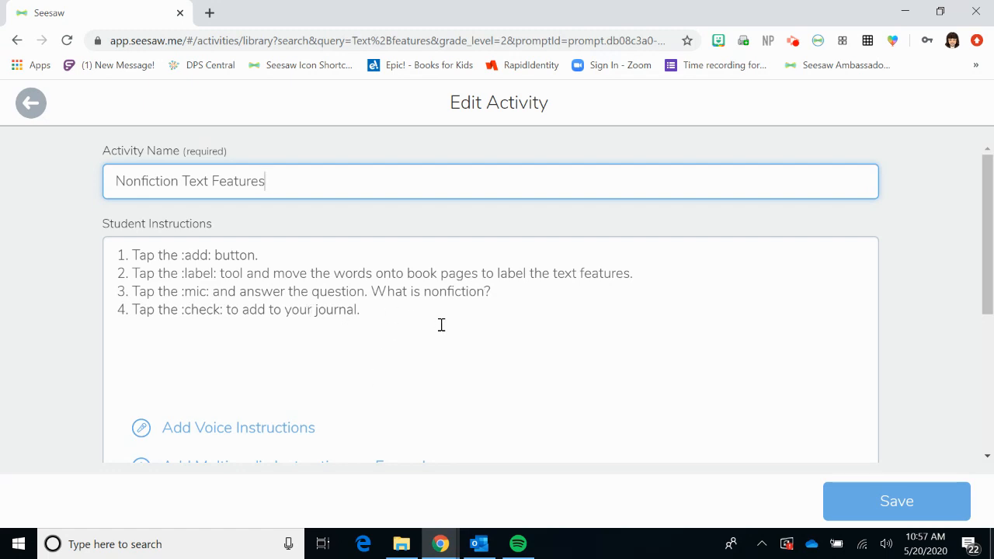
# Record voice instructions about 25 seconds long under the activity's student instructions.
pyautogui.scroll(-2, 549, 375)
pyautogui.scroll(1, 550, 375)
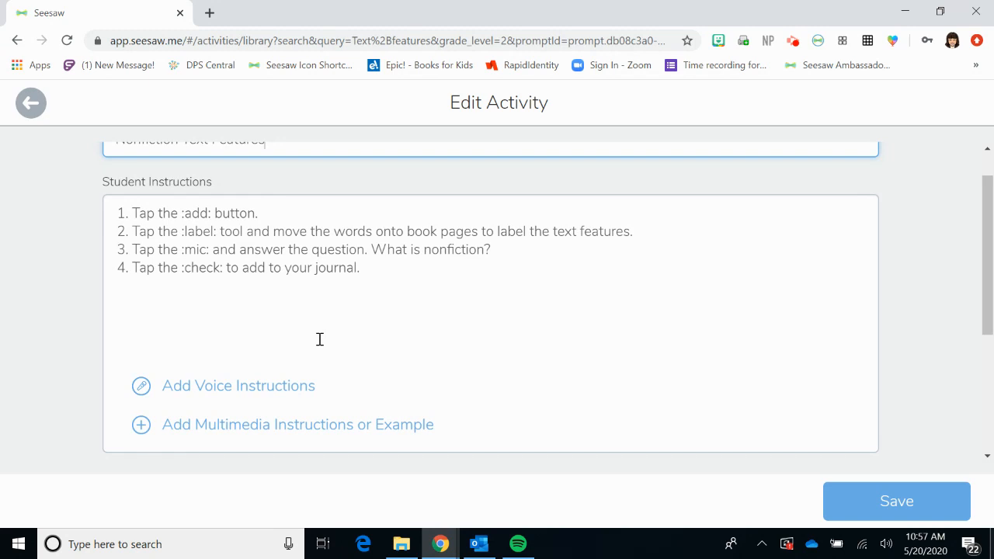
pyautogui.scroll(-2, 319, 339)
pyautogui.scroll(1, 319, 339)
pyautogui.click(295, 326)
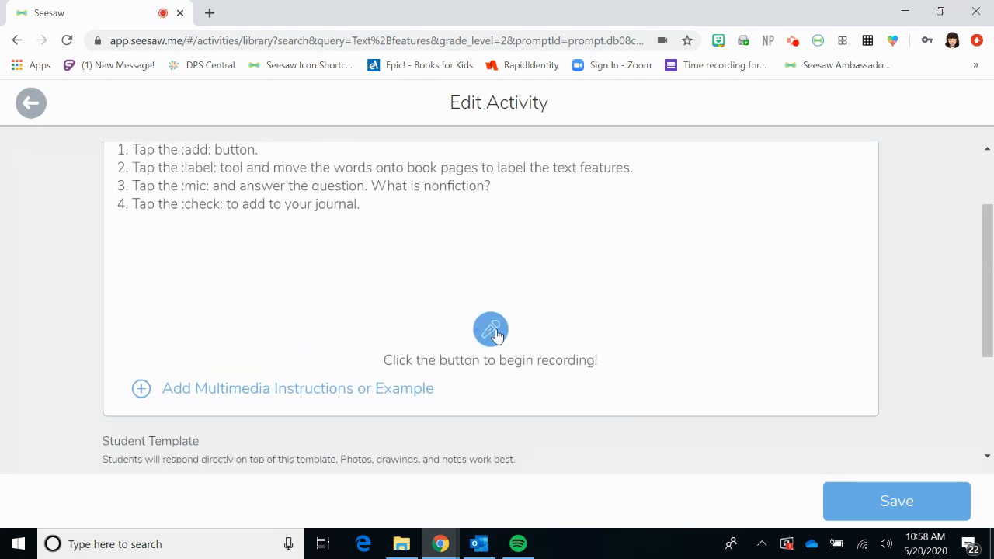
pyautogui.click(495, 332)
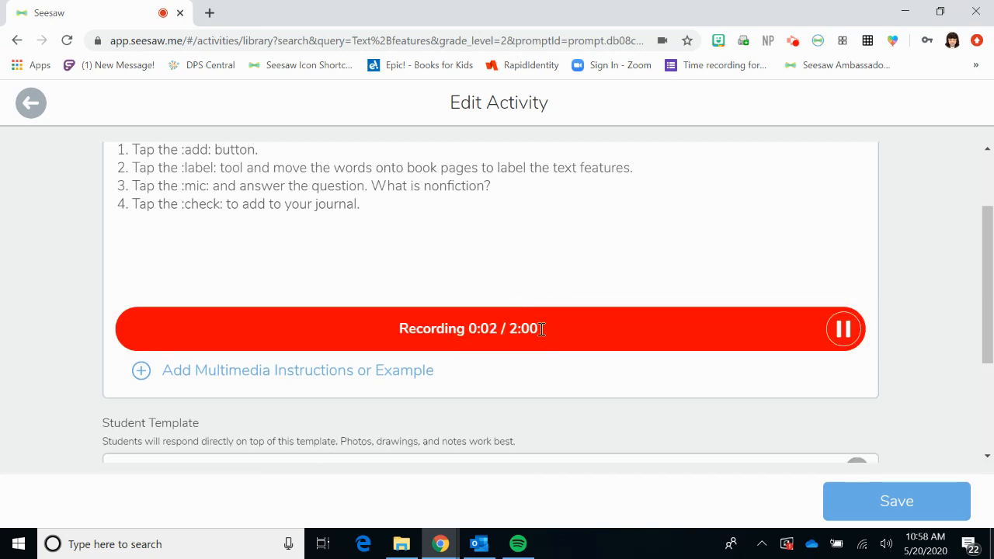
pyautogui.scroll(2, 714, 236)
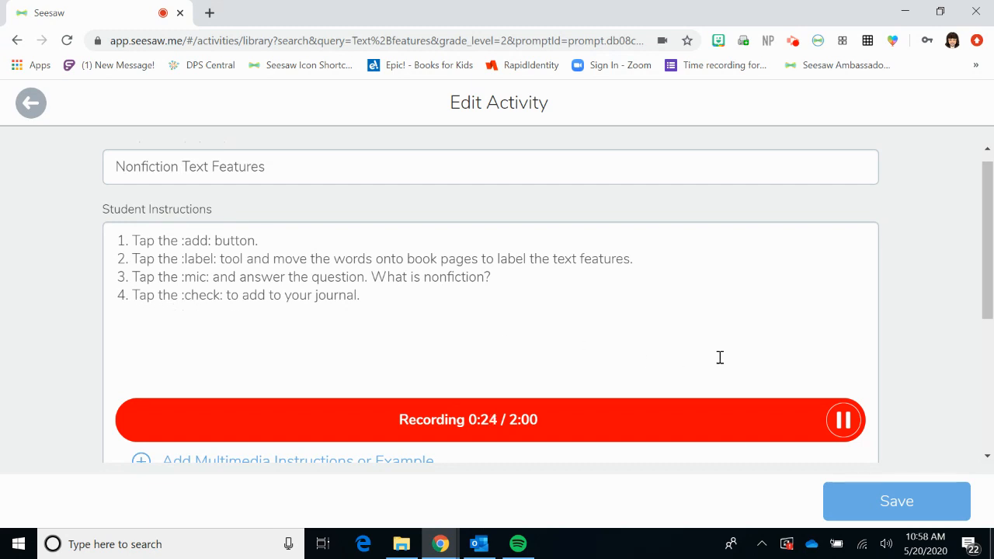
pyautogui.click(842, 419)
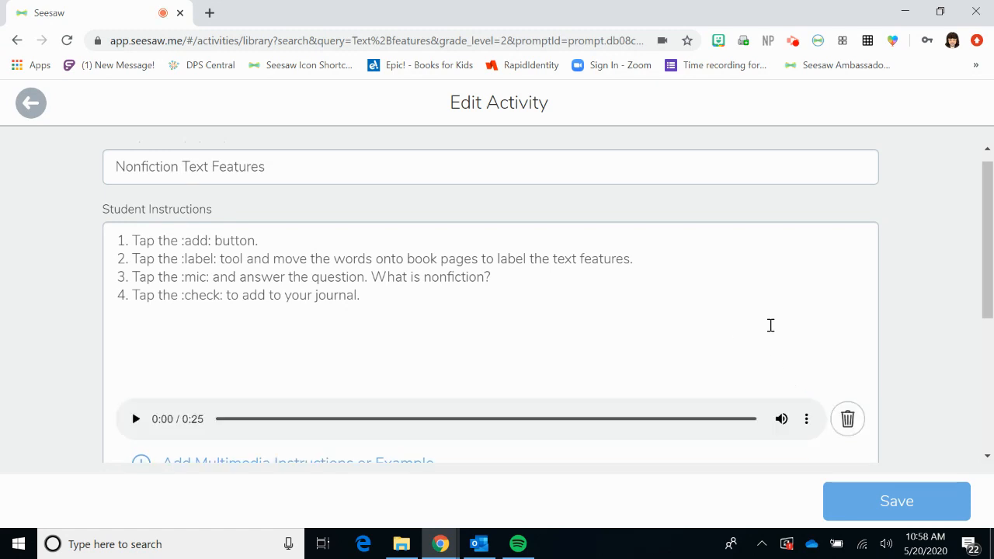
# Check the extra options for the recorded voice instructions and dismiss them without downloading.
pyautogui.scroll(-1, 556, 310)
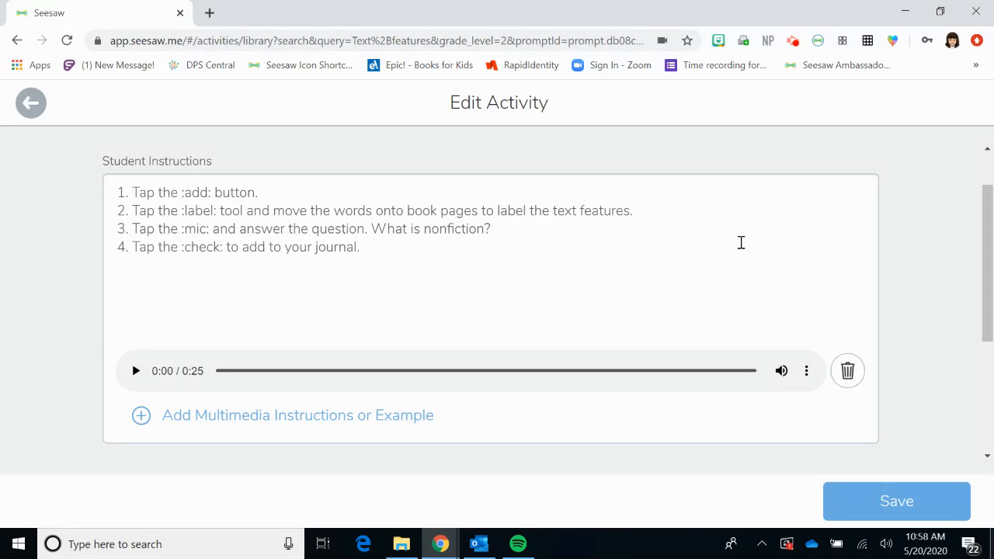
pyautogui.click(805, 377)
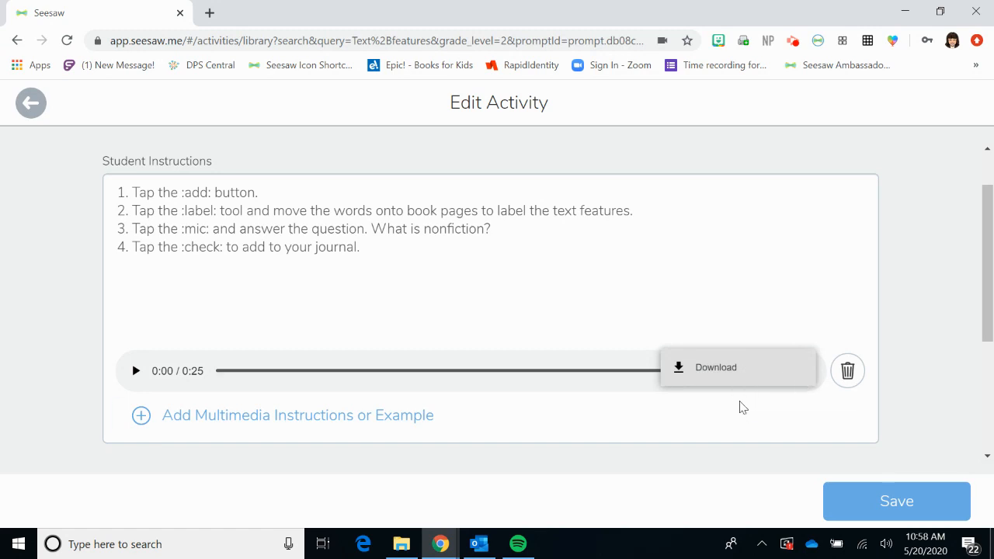
pyautogui.click(862, 270)
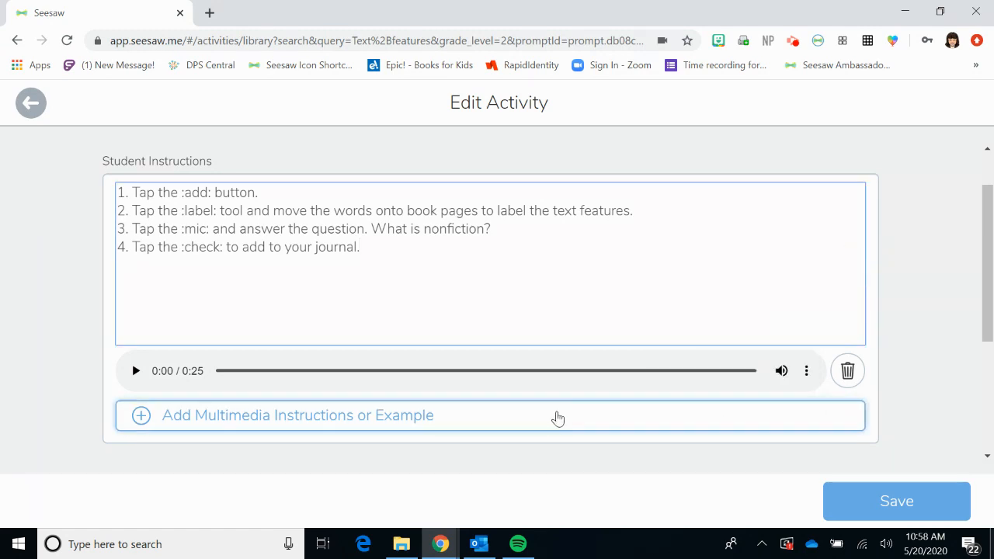
# Open the attached student template and check whether the Photograph label and the anaconda page images can be selected.
pyautogui.scroll(-3, 555, 417)
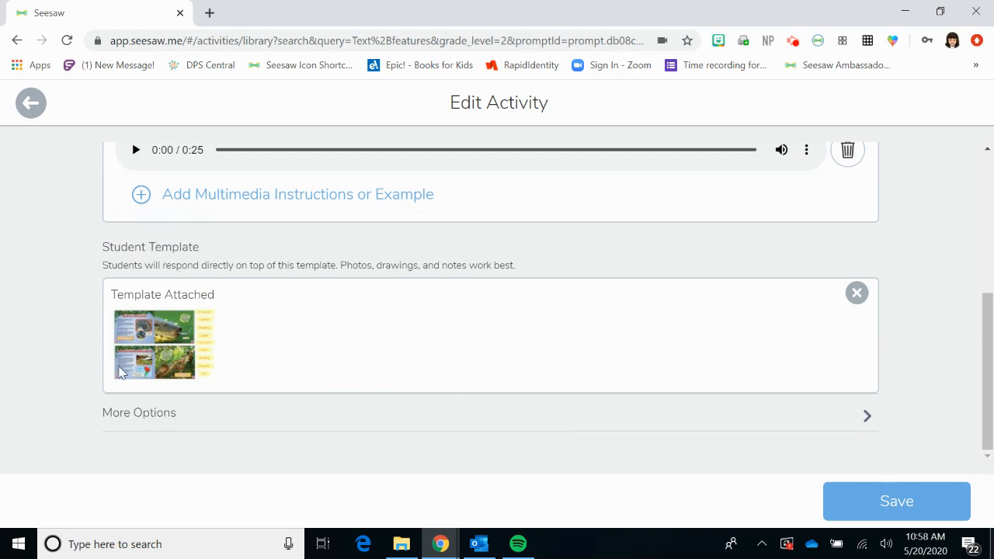
pyautogui.click(187, 355)
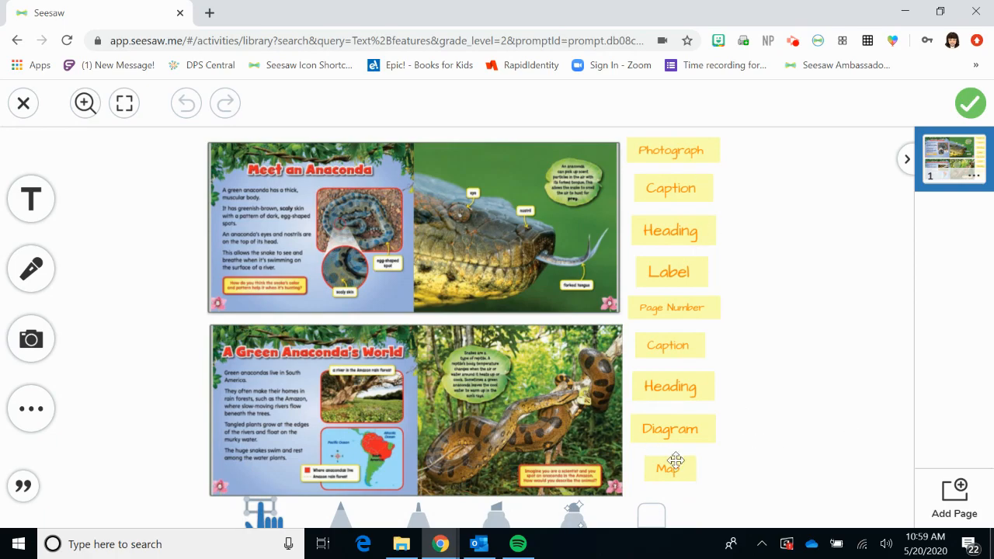
pyautogui.click(712, 150)
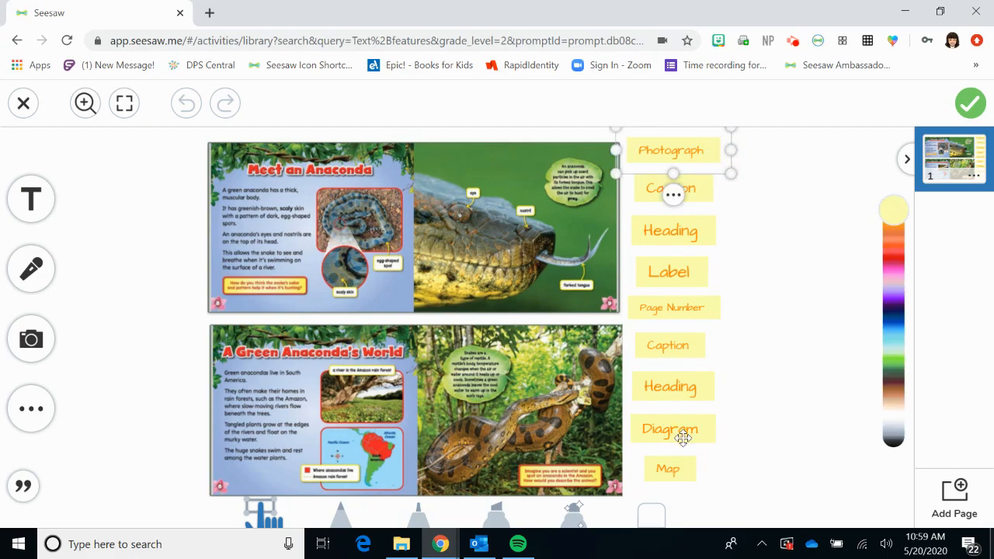
pyautogui.click(812, 272)
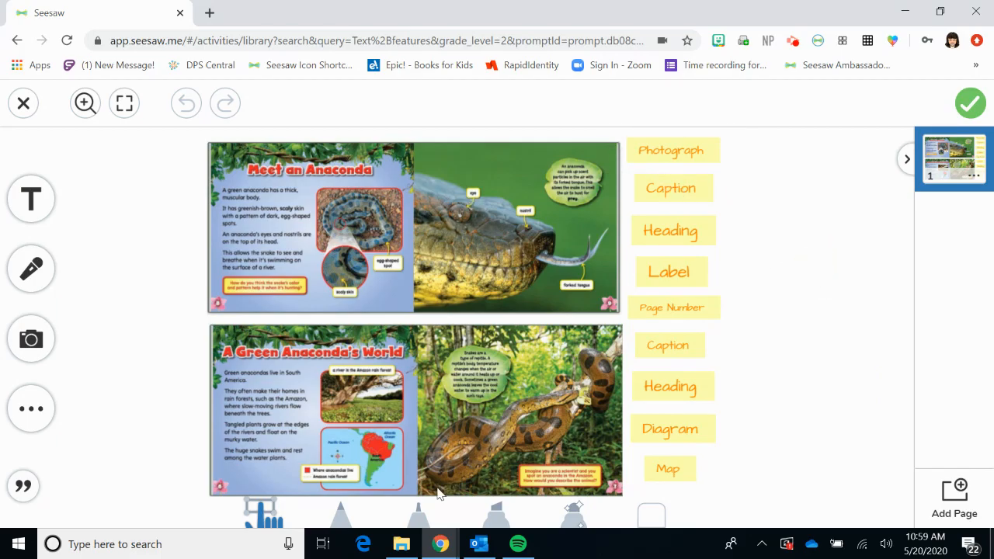
pyautogui.click(432, 297)
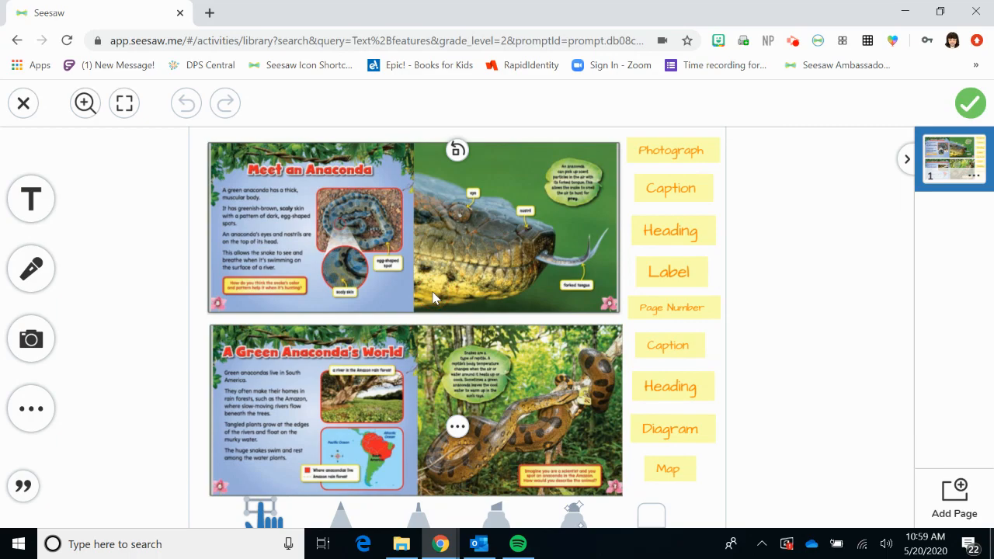
pyautogui.click(116, 387)
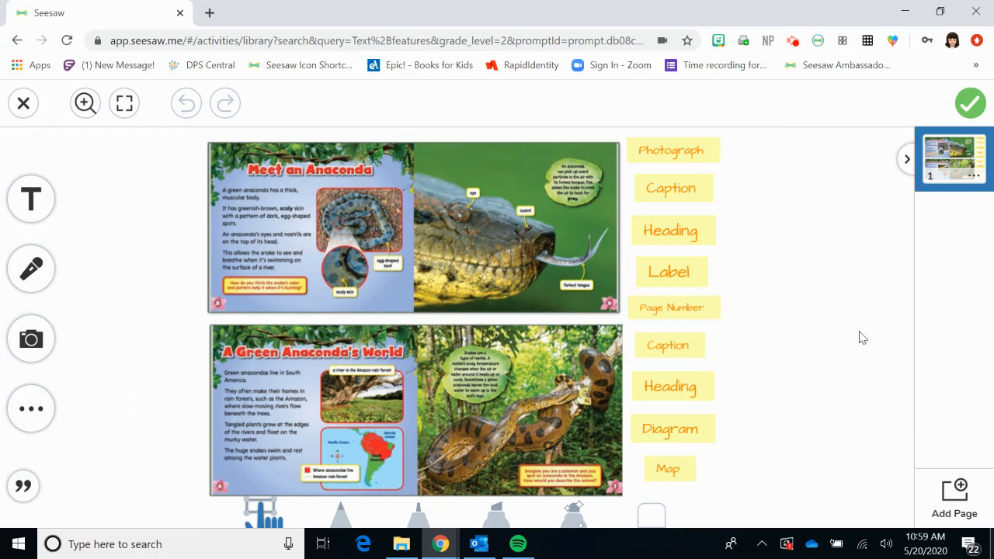
# Try to add another page to the student template, dismiss the premium offer, and exit the template editor discarding changes.
pyautogui.click(954, 497)
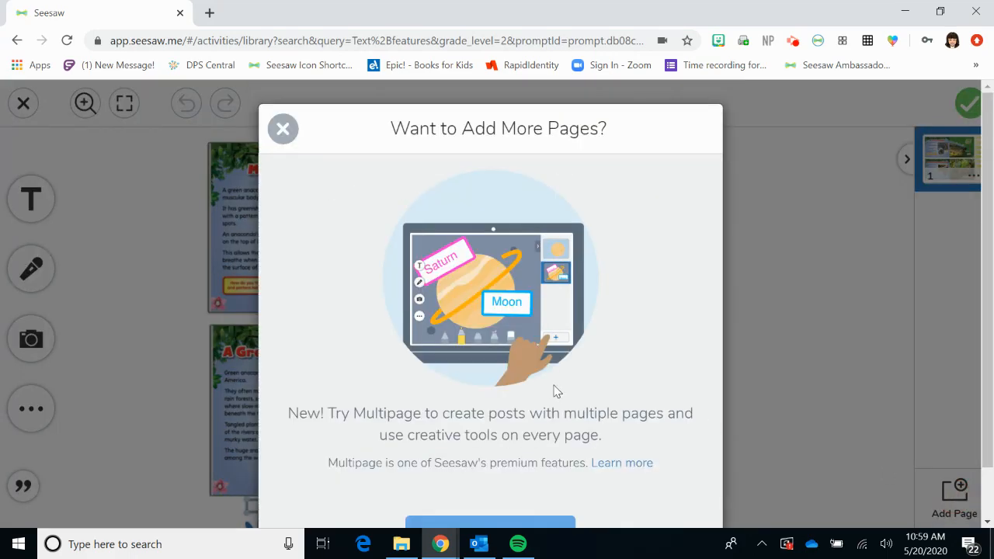
pyautogui.scroll(-1, 556, 392)
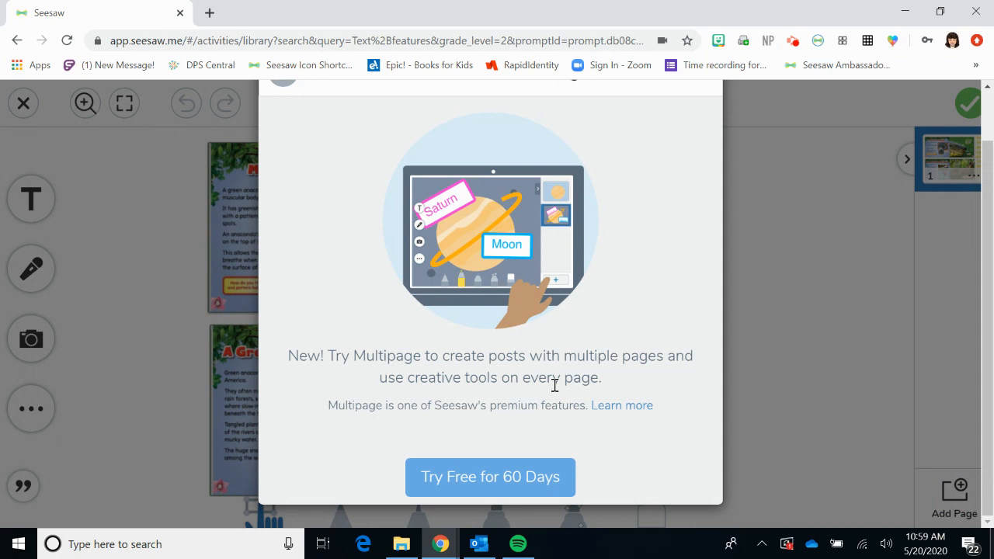
pyautogui.scroll(1, 555, 386)
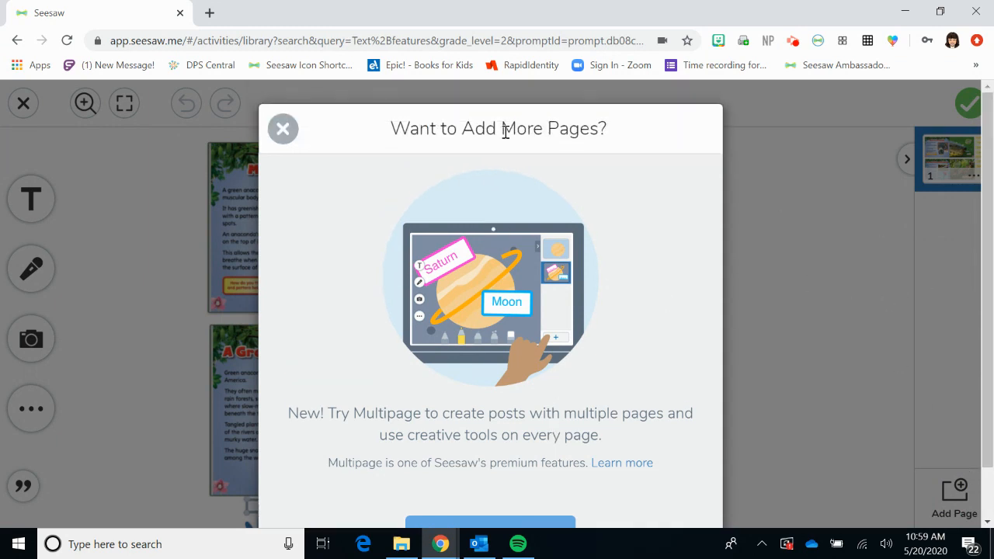
pyautogui.click(283, 129)
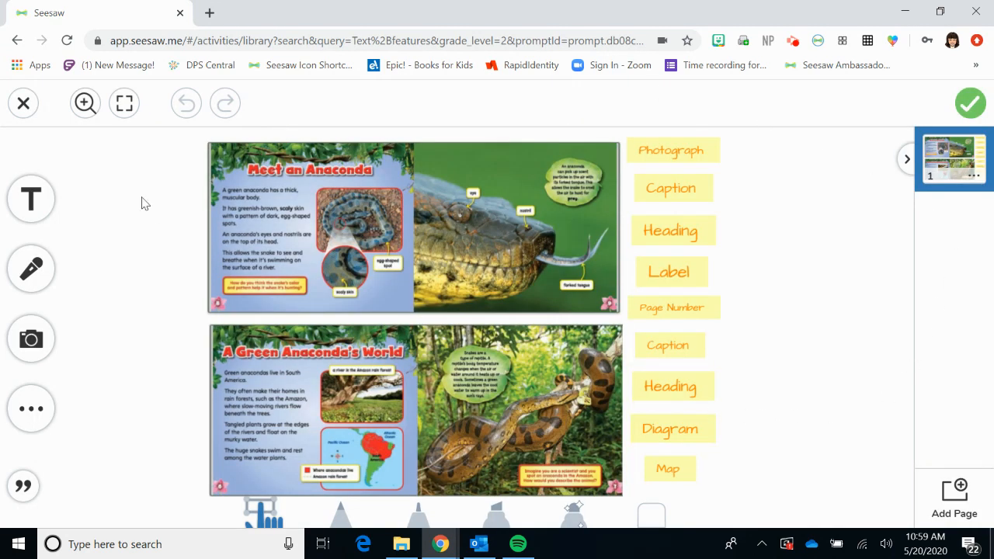
pyautogui.click(23, 107)
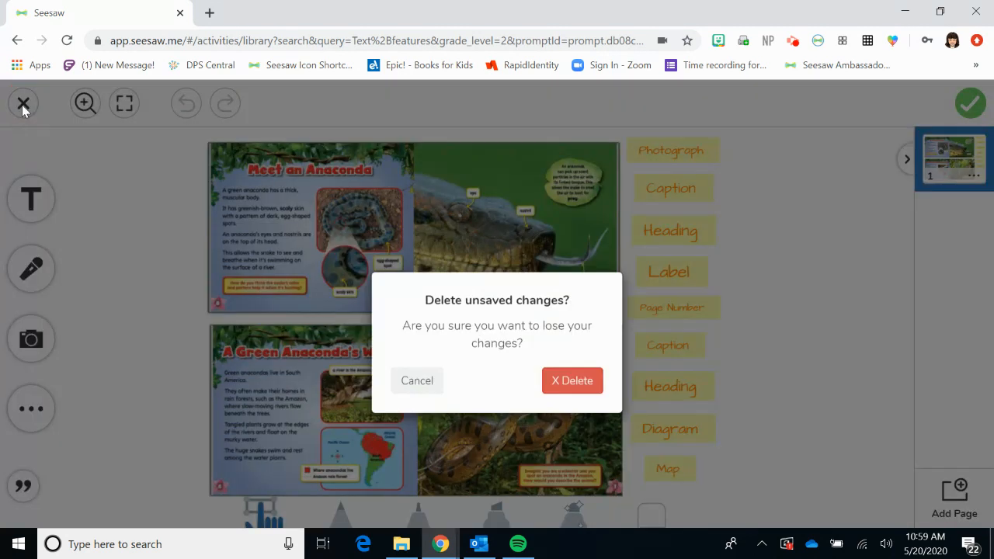
pyautogui.click(569, 393)
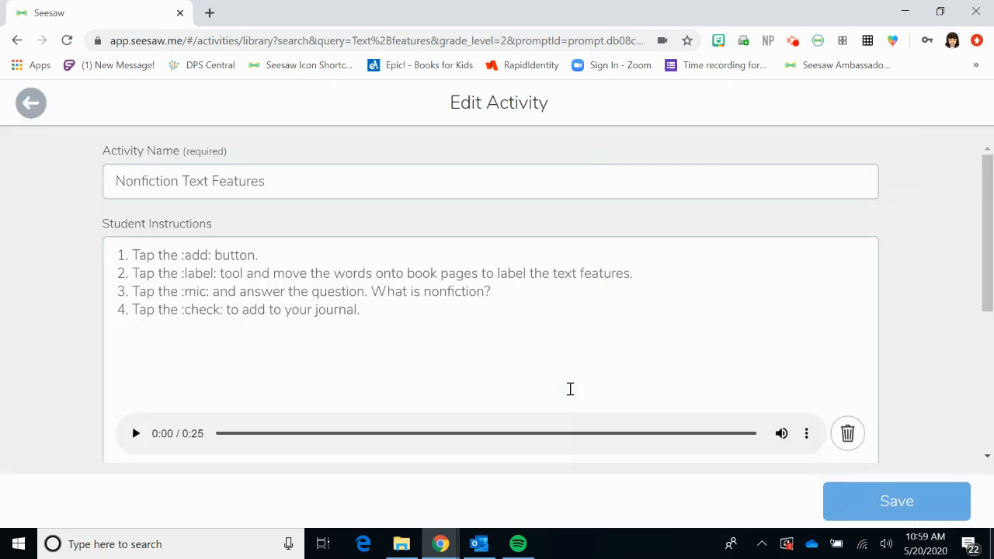
# Check the options for adding multimedia instructions, open the video recorder, and leave without recording or attaching anything.
pyautogui.scroll(-3, 870, 398)
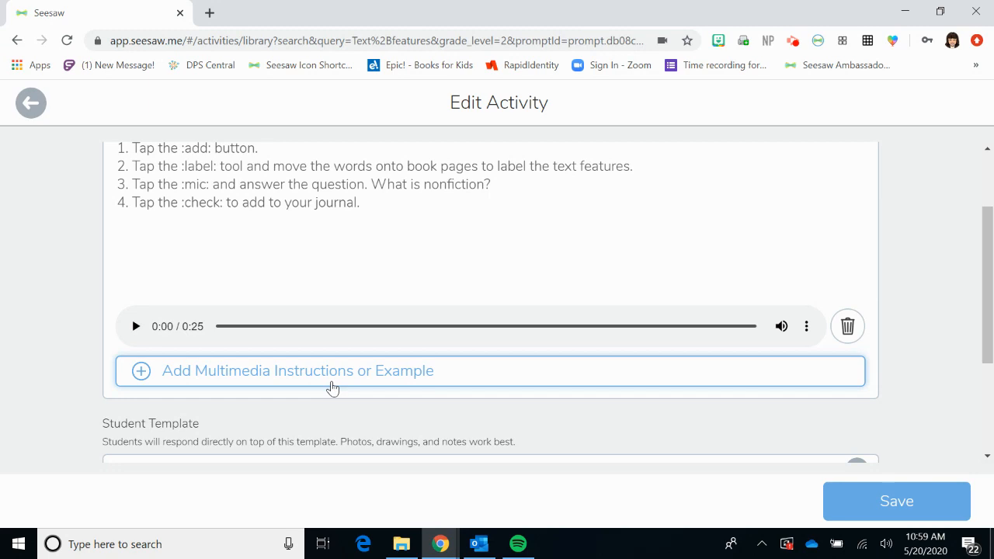
pyautogui.click(332, 387)
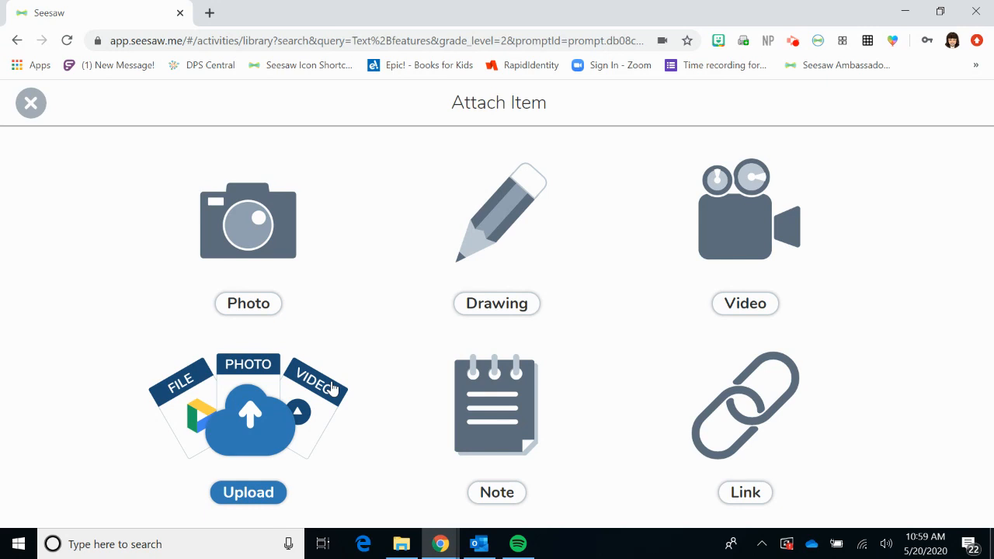
pyautogui.click(741, 252)
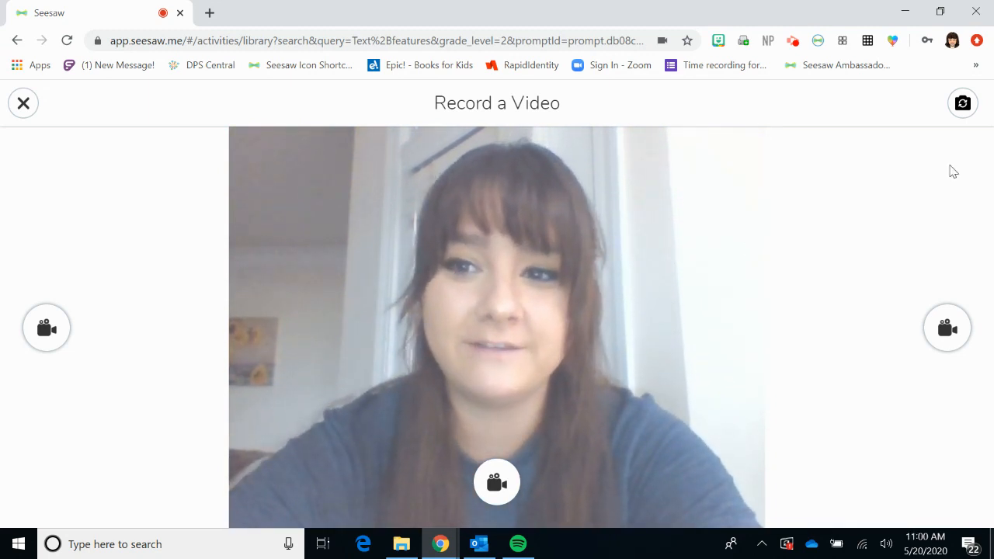
pyautogui.click(23, 107)
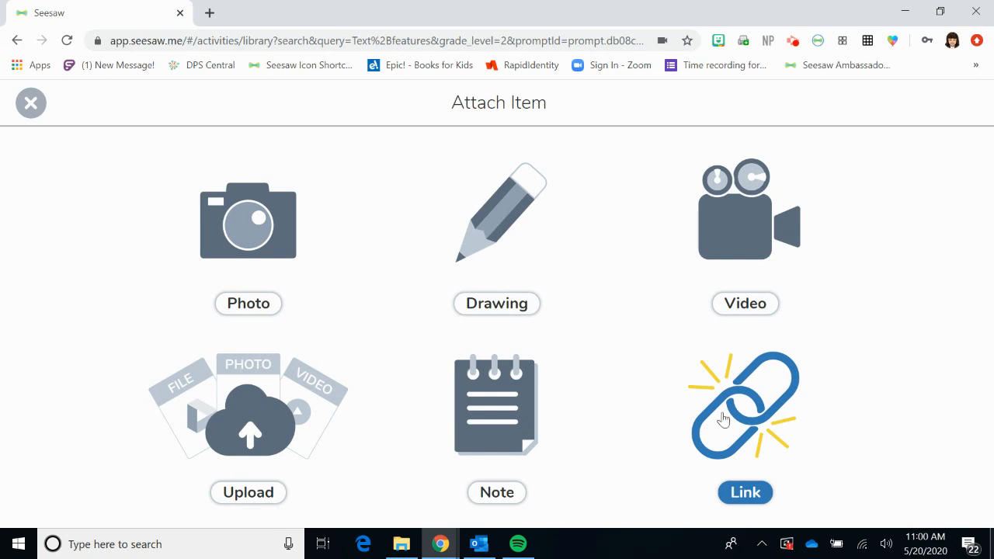
pyautogui.click(28, 103)
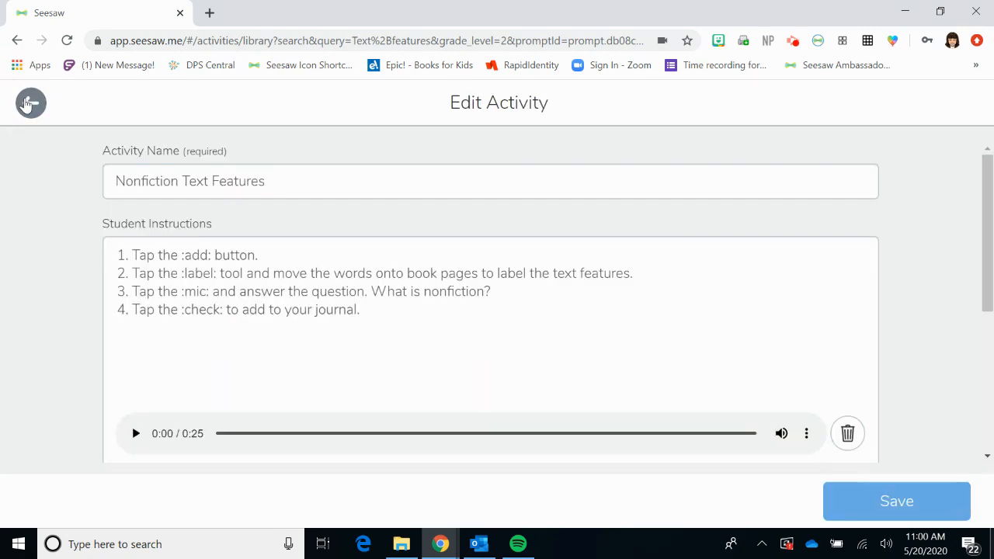
# Look over the edited activity's voice instructions and attached student template, and save the activity.
pyautogui.scroll(-2, 901, 384)
pyautogui.scroll(-2, 900, 383)
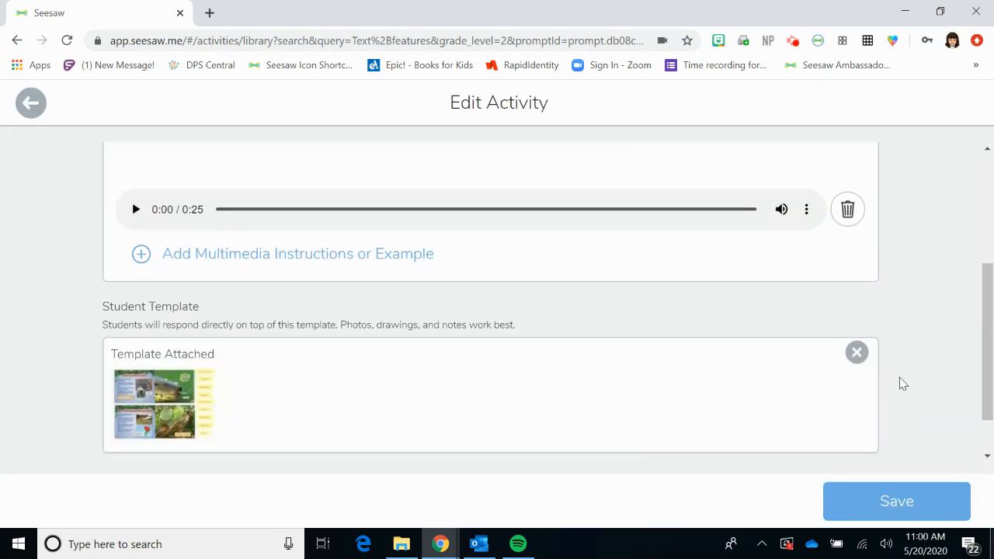
pyautogui.scroll(4, 899, 382)
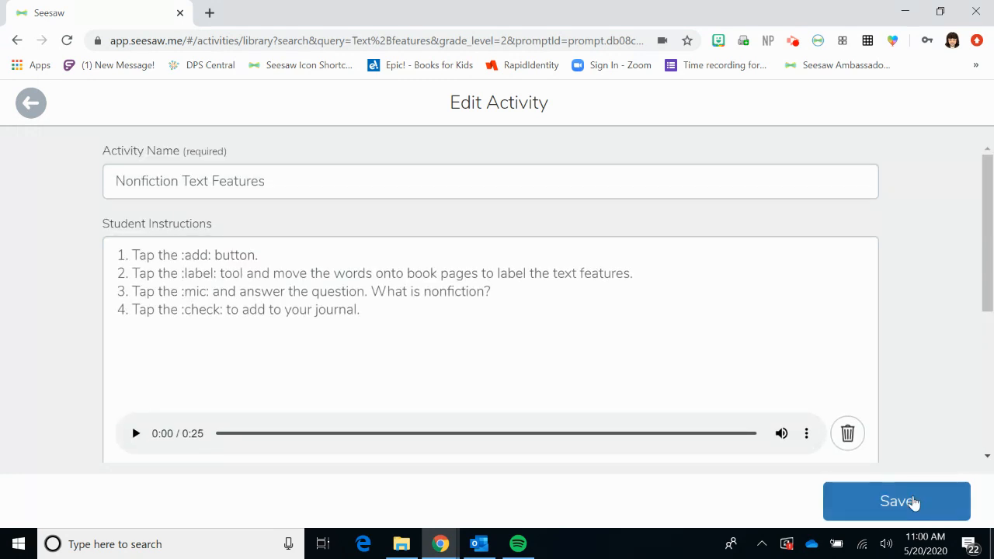
pyautogui.click(913, 502)
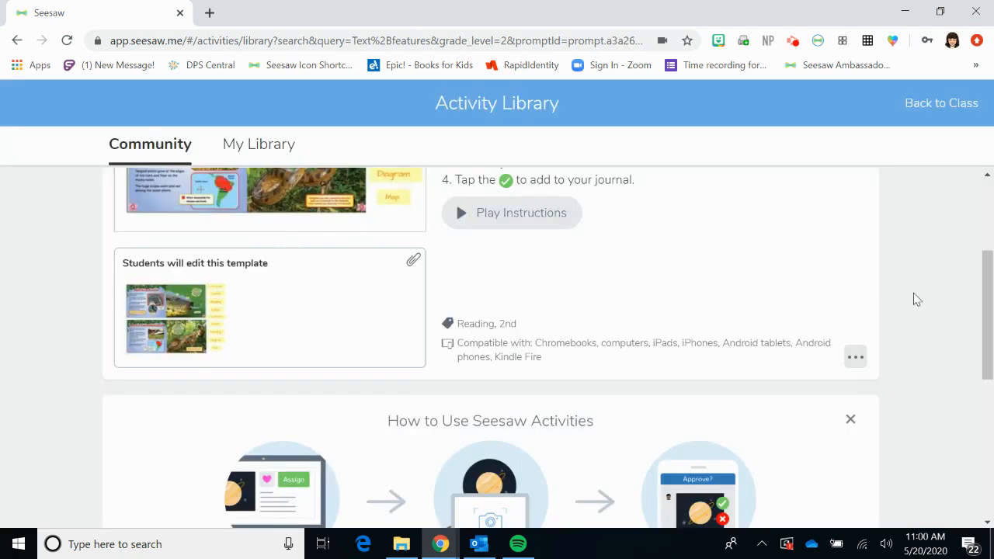
# Assign the Nonfiction Text Features activity to Sample Class and close the assignment confirmation.
pyautogui.scroll(3, 912, 297)
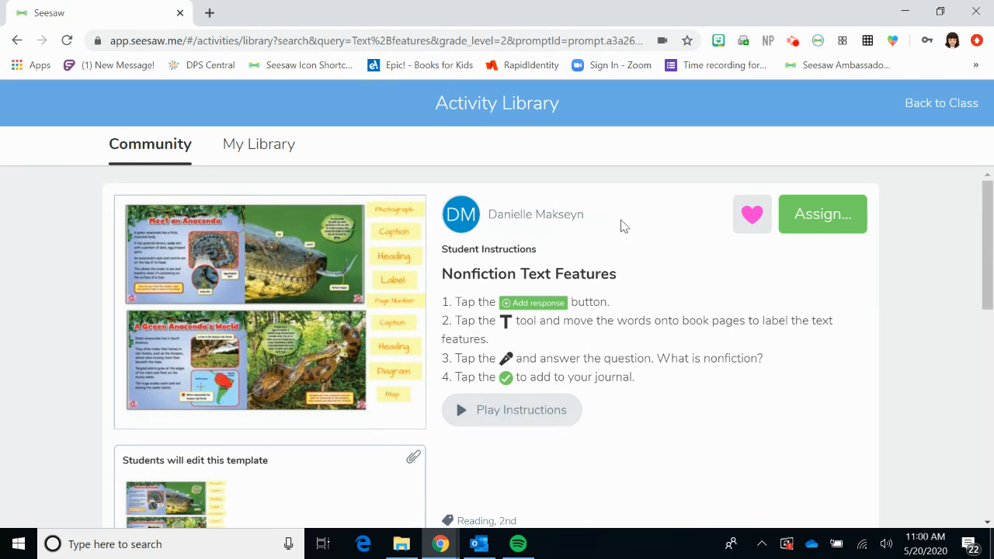
pyautogui.click(829, 220)
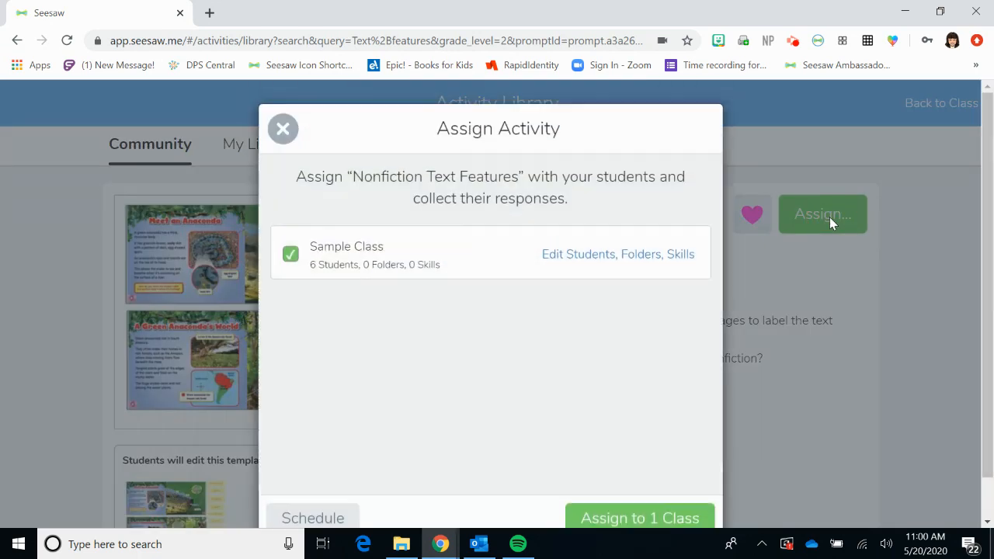
pyautogui.click(661, 516)
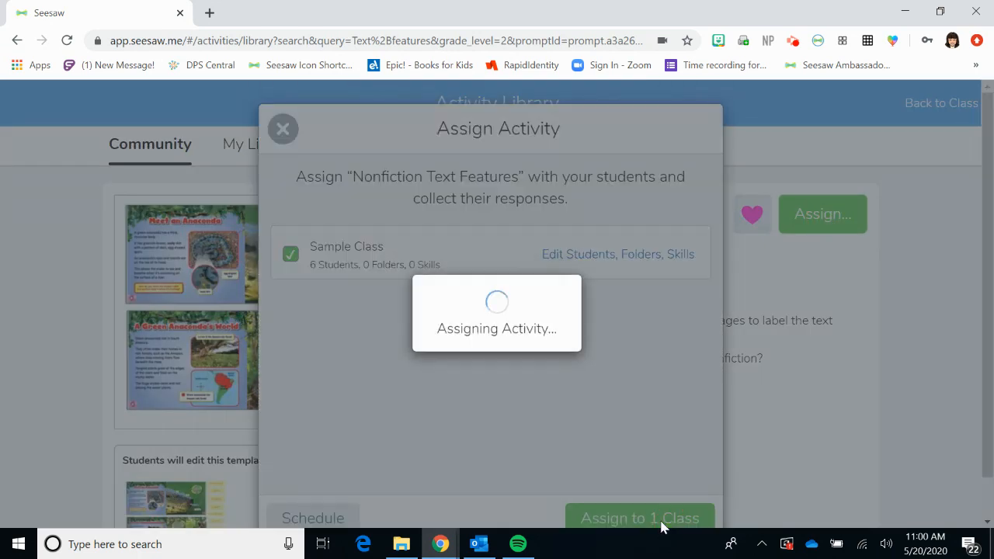
pyautogui.scroll(-1, 554, 351)
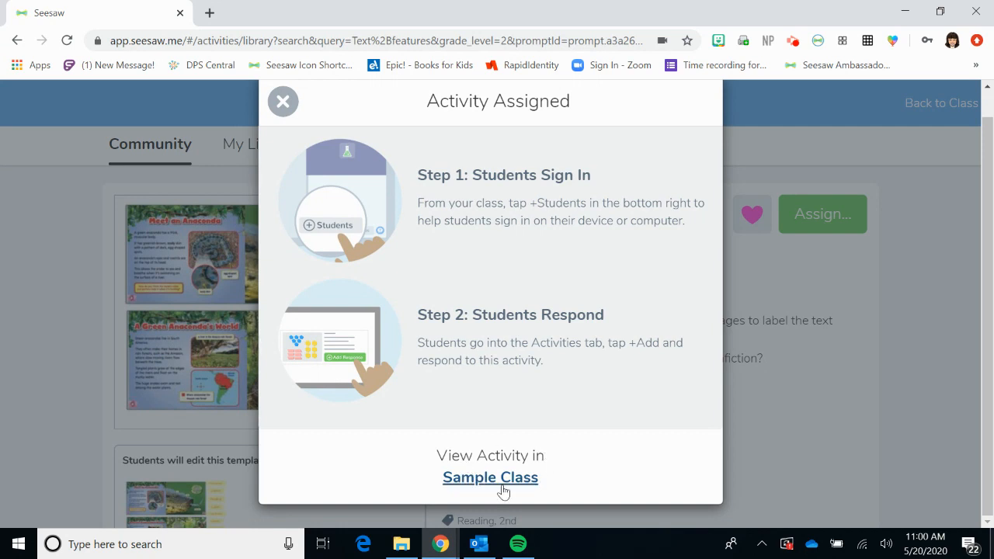
pyautogui.click(282, 101)
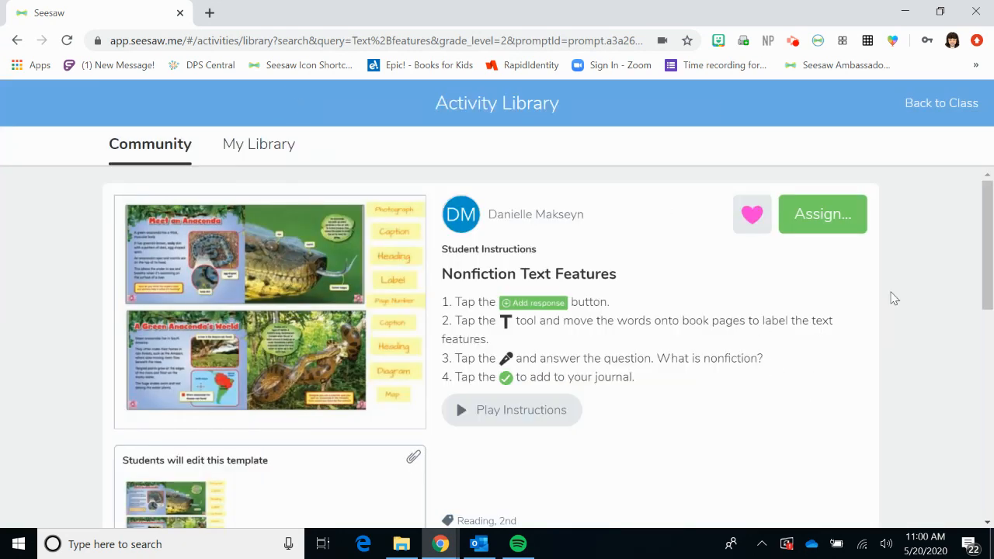
# Look through the saved activity's details and check the recent activities and collections in My Library.
pyautogui.scroll(-3, 893, 298)
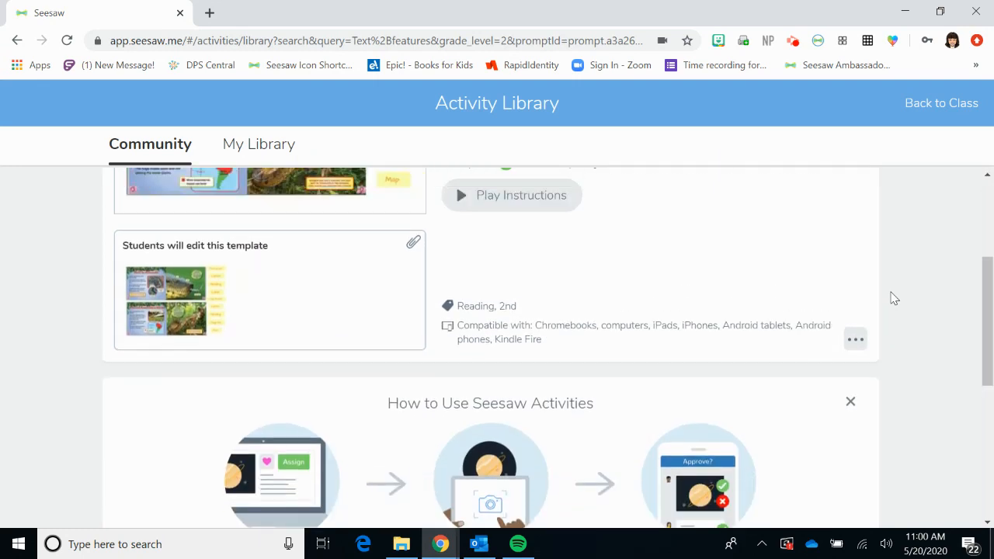
pyautogui.scroll(3, 893, 299)
pyautogui.click(242, 145)
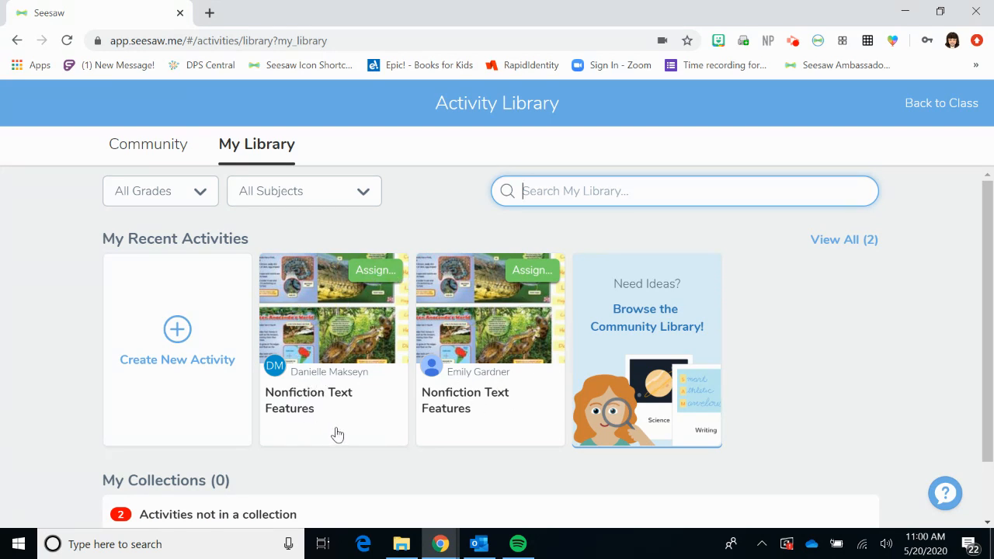
pyautogui.scroll(-2, 846, 481)
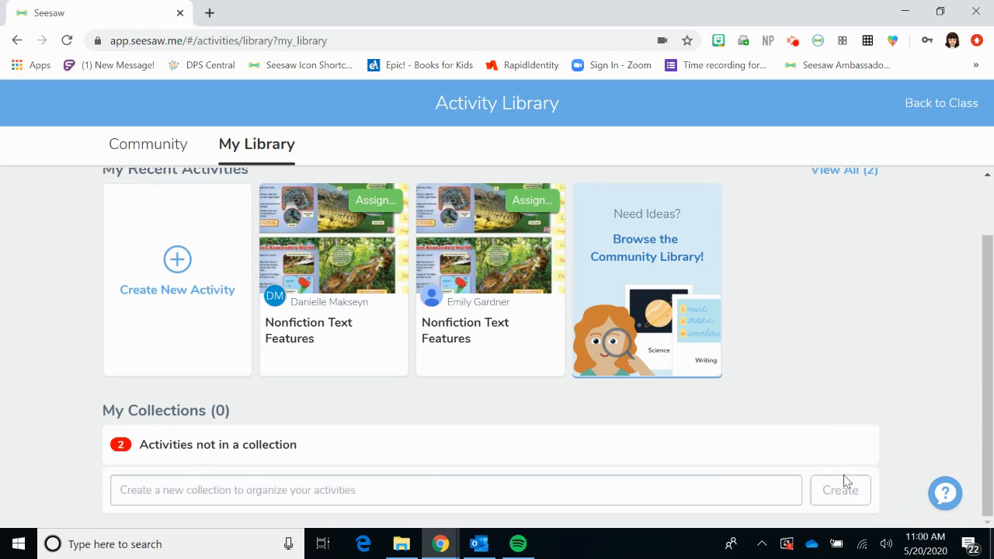
pyautogui.scroll(2, 844, 481)
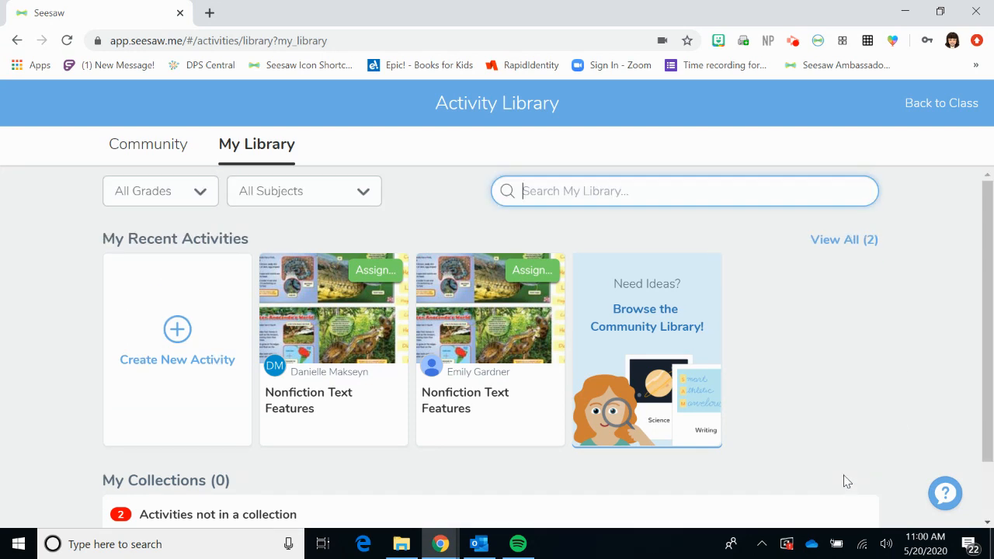
# Return to Sample Class and look through the student list in its journal.
pyautogui.click(948, 109)
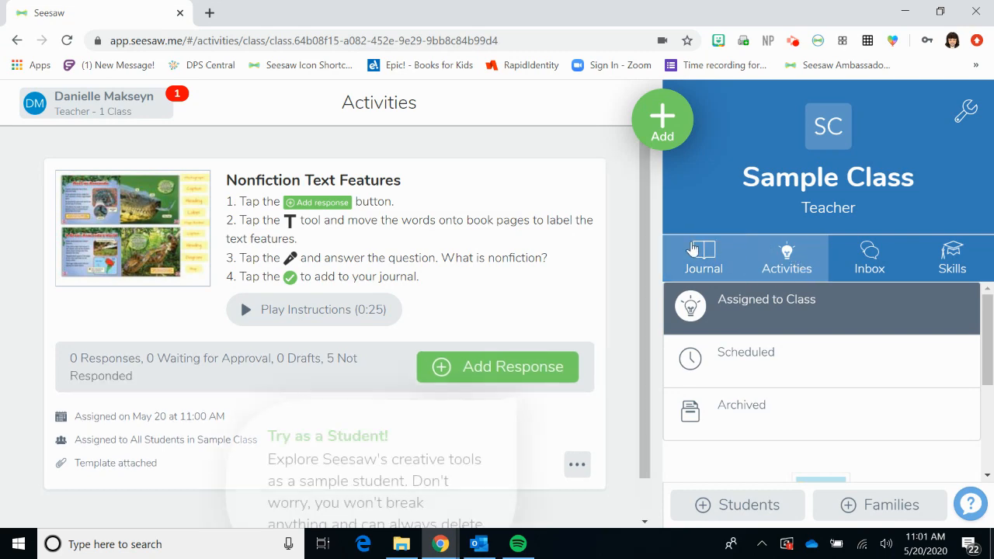
pyautogui.click(618, 276)
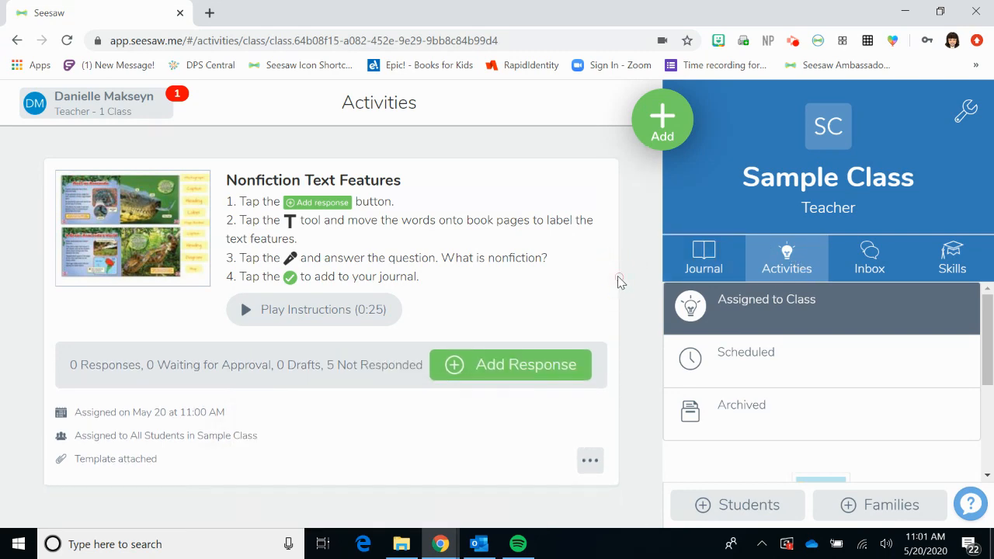
pyautogui.click(703, 263)
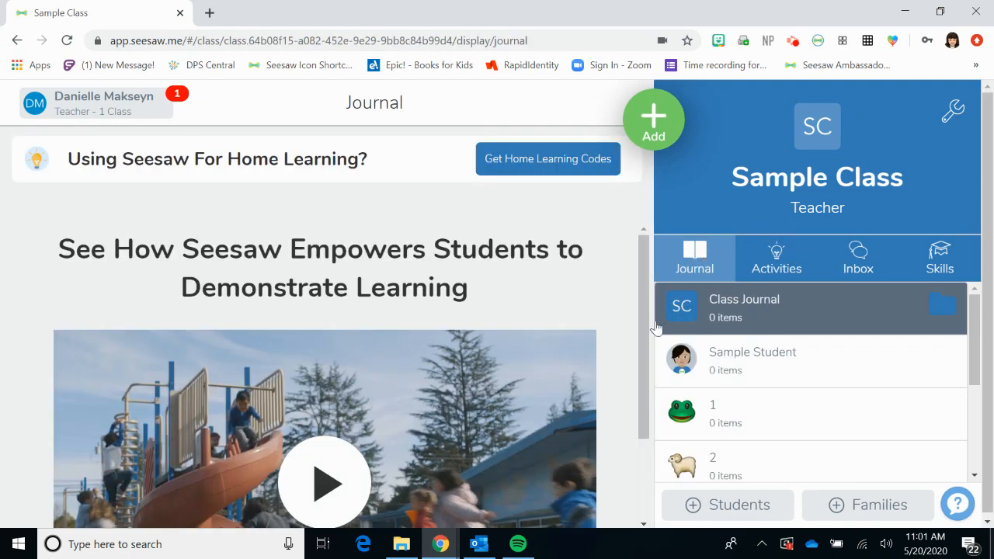
pyautogui.scroll(-2, 625, 441)
pyautogui.scroll(-3, 752, 414)
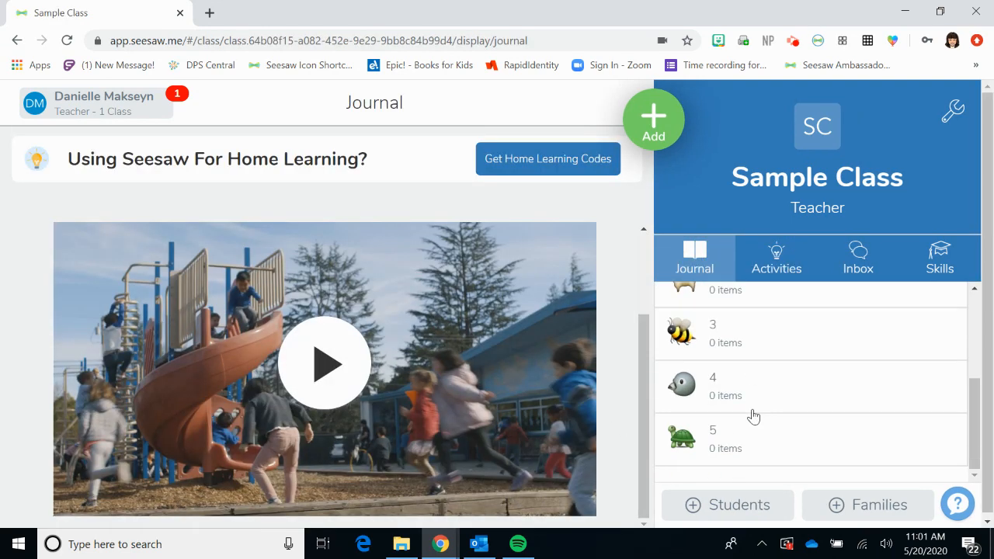
pyautogui.scroll(3, 751, 415)
# Go to the class's assigned activities and start a response to Nonfiction Text Features as the sample student.
pyautogui.click(777, 255)
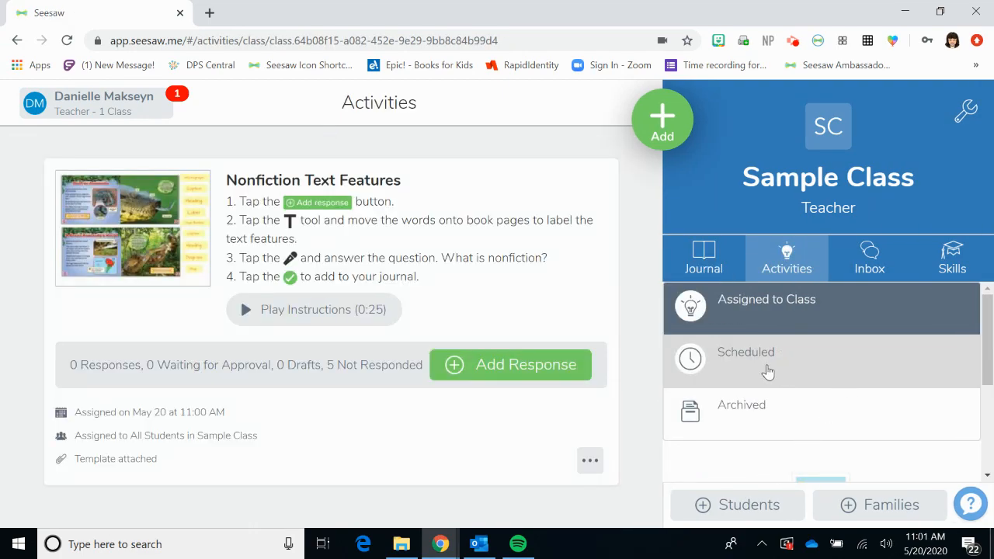
pyautogui.scroll(-3, 768, 372)
pyautogui.scroll(3, 770, 372)
pyautogui.click(501, 367)
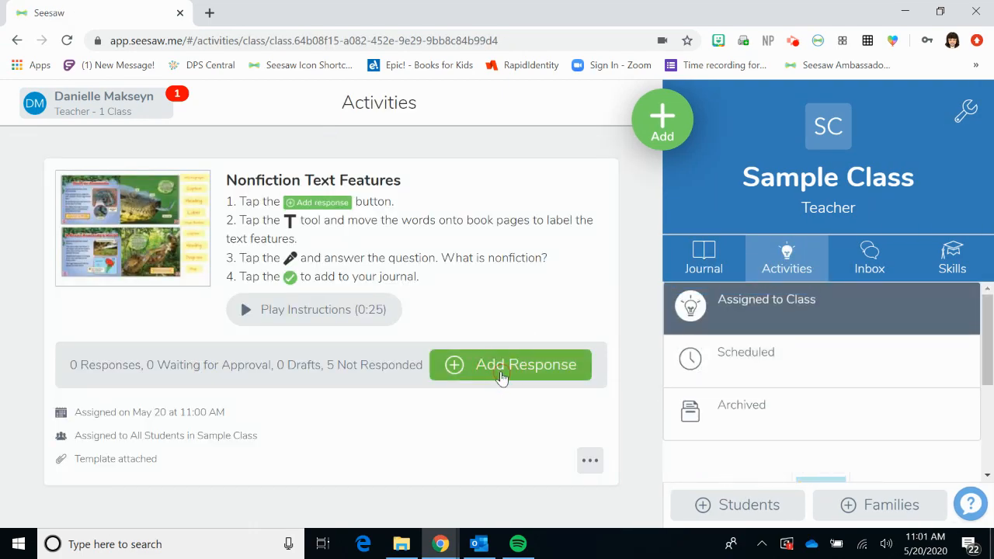
pyautogui.click(524, 184)
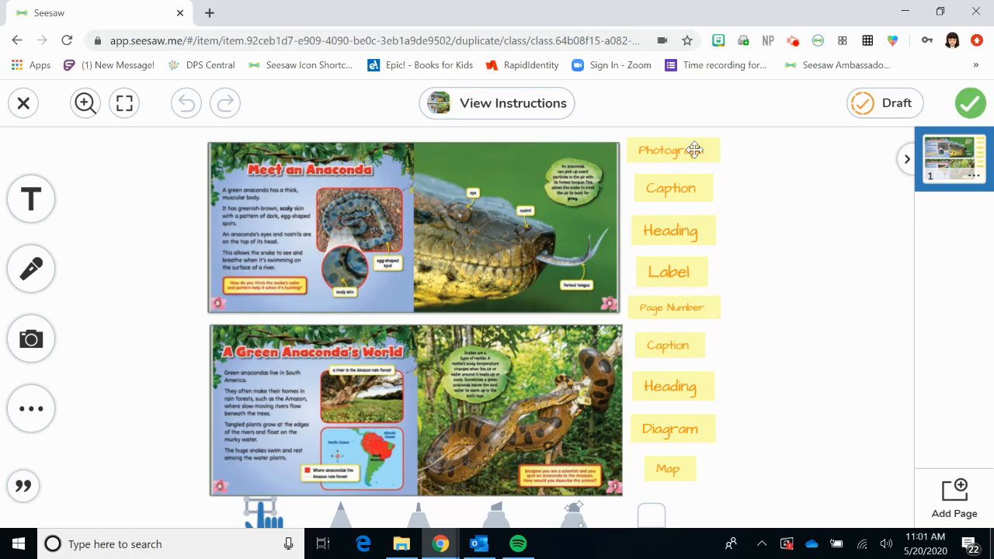
# Move the first Photograph, Caption, Heading and Label tags onto matching spots around the Meet an Anaconda spread.
pyautogui.moveTo(694, 150); pyautogui.dragTo(383, 179)
pyautogui.moveTo(656, 182); pyautogui.dragTo(230, 304)
pyautogui.moveTo(696, 231); pyautogui.dragTo(226, 144)
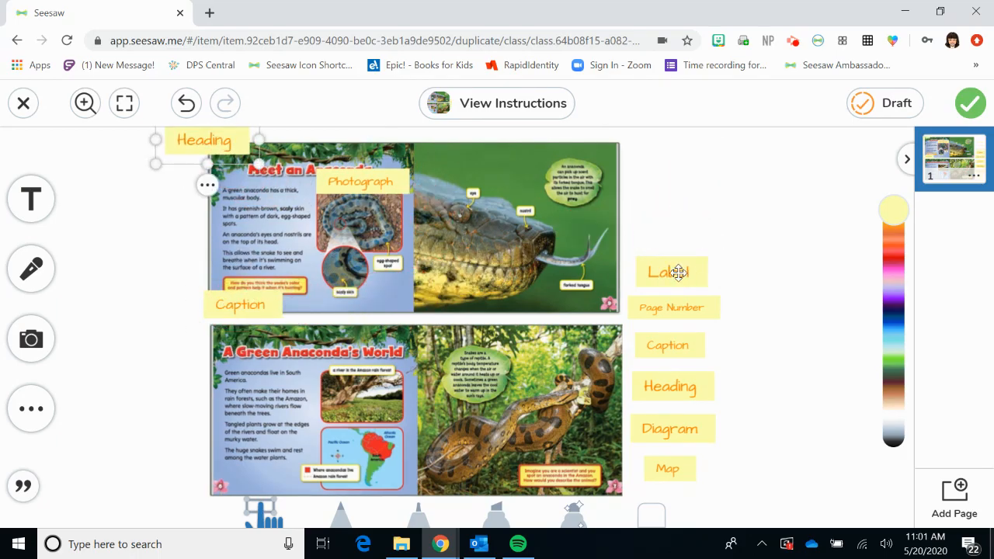
pyautogui.moveTo(660, 269); pyautogui.dragTo(594, 308)
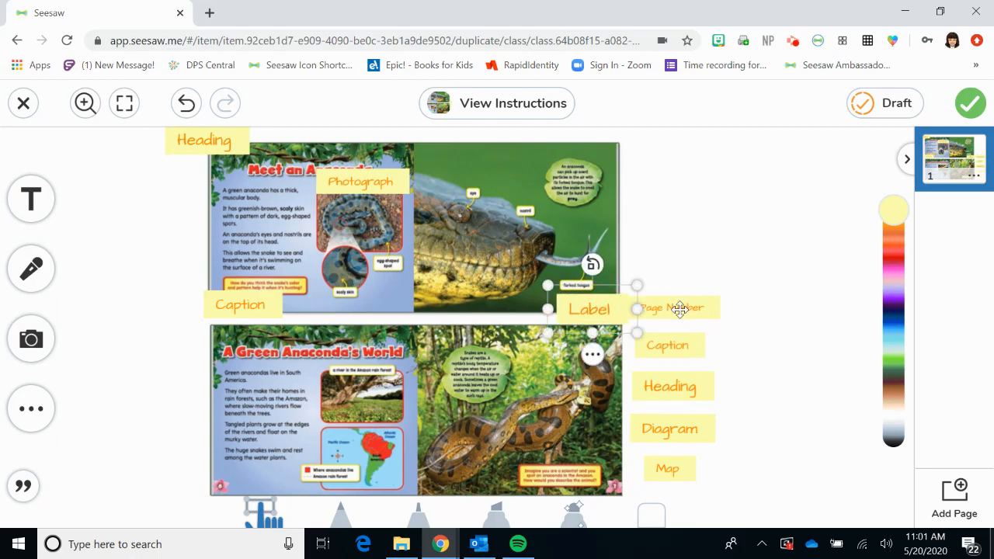
# Place the Page Number, second Caption, second Heading, Diagram and Map tags on the book pages and submit the response.
pyautogui.moveTo(672, 306); pyautogui.dragTo(523, 494)
pyautogui.moveTo(257, 466)
pyautogui.mouseDown()
pyautogui.moveTo(195, 508)
pyautogui.moveTo(159, 495)
pyautogui.mouseUp()
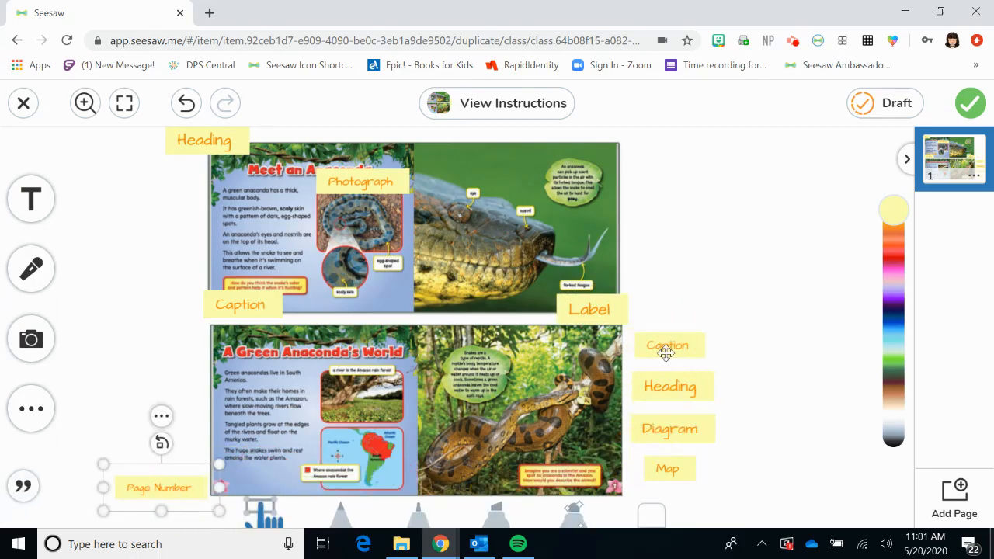
pyautogui.moveTo(665, 352); pyautogui.dragTo(564, 459)
pyautogui.moveTo(665, 388); pyautogui.dragTo(394, 335)
pyautogui.moveTo(665, 431); pyautogui.dragTo(471, 208)
pyautogui.moveTo(675, 464); pyautogui.dragTo(365, 473)
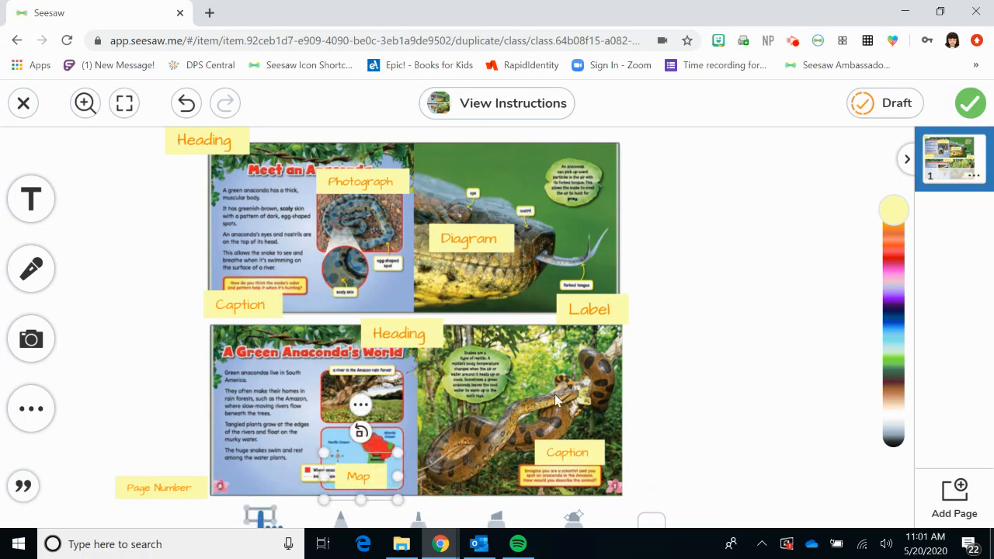
pyautogui.click(967, 103)
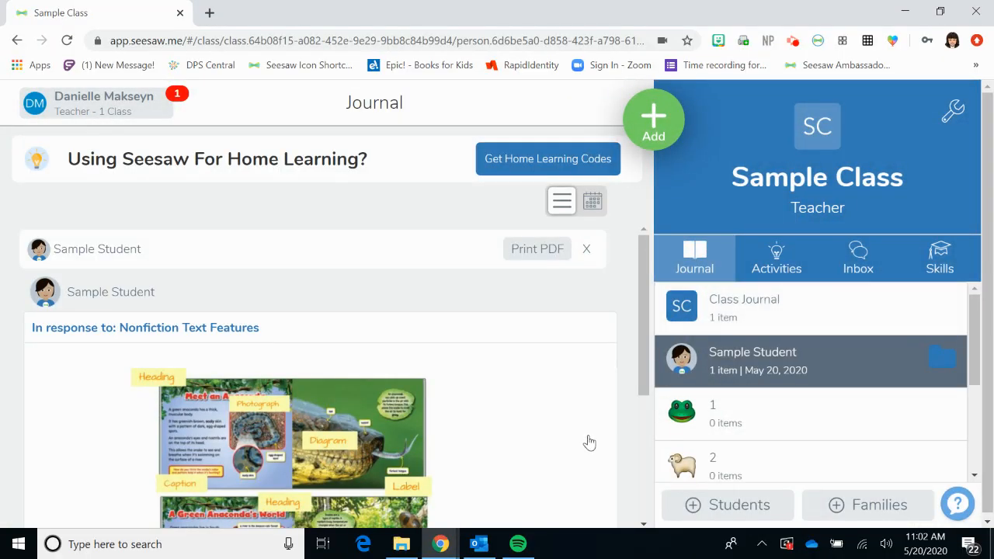
# Examine the submitted labelled response in Sample Student's journal and open the journal of student 1.
pyautogui.scroll(-2, 588, 442)
pyautogui.scroll(2, 588, 441)
pyautogui.scroll(-3, 588, 442)
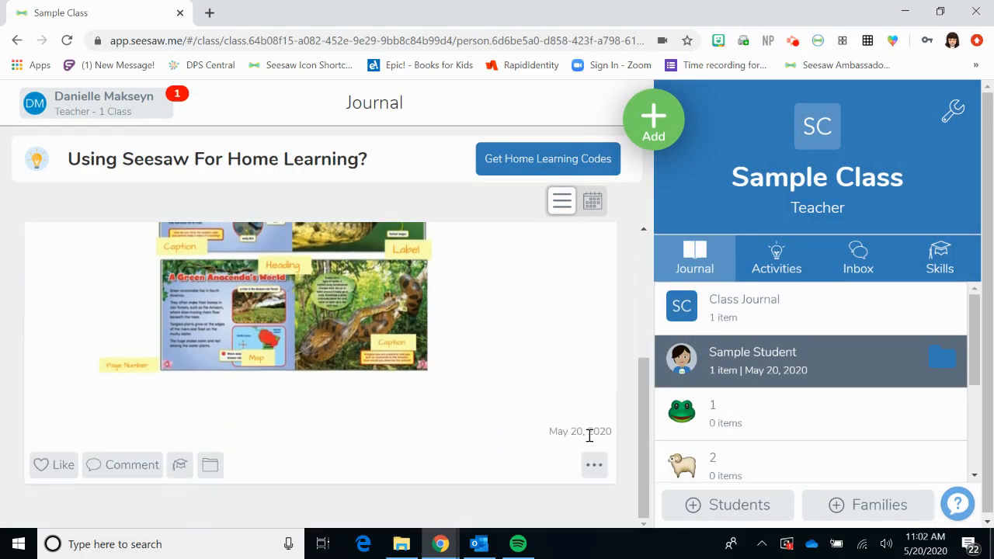
pyautogui.scroll(2, 590, 438)
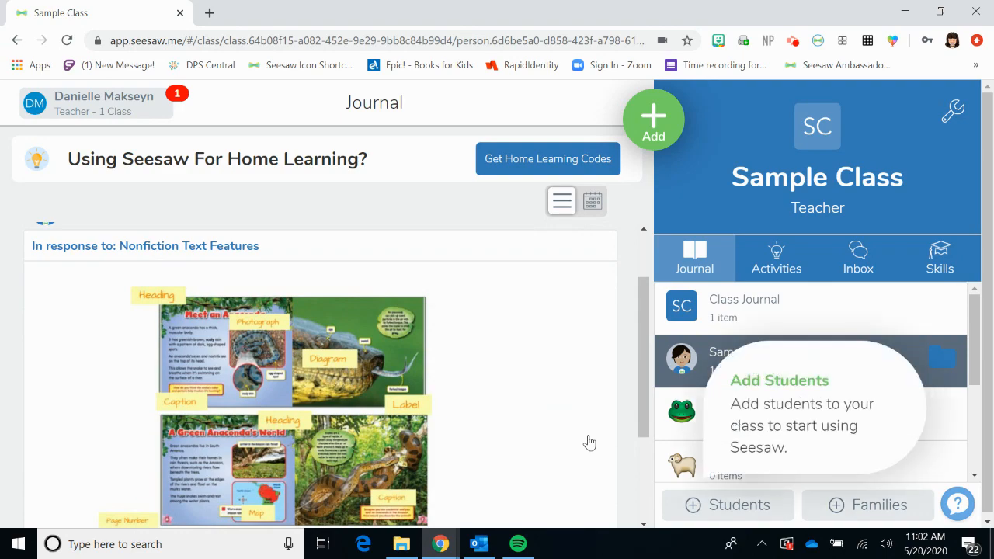
pyautogui.scroll(1, 589, 442)
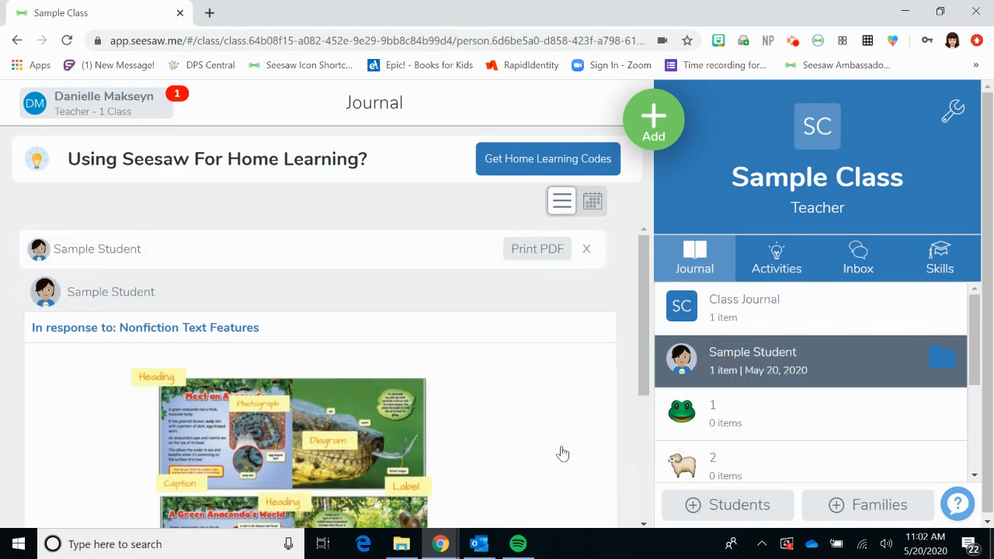
pyautogui.scroll(-2, 563, 453)
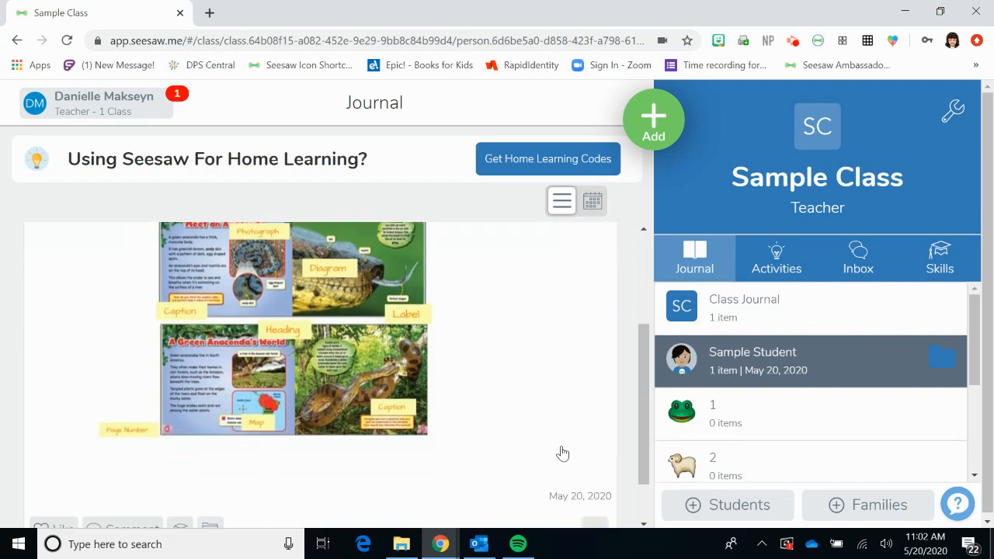
pyautogui.scroll(-1, 562, 453)
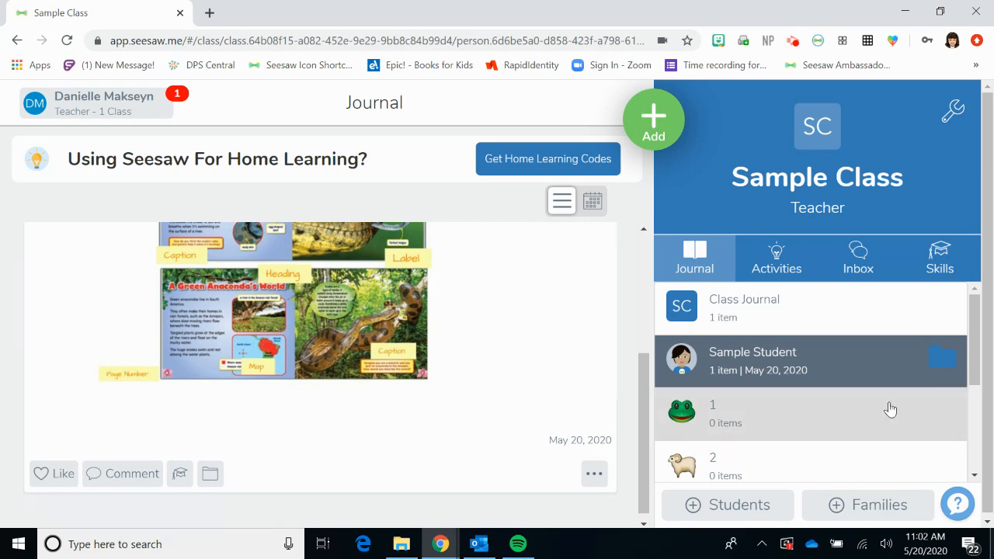
pyautogui.scroll(-2, 889, 419)
pyautogui.scroll(2, 889, 419)
pyautogui.click(889, 419)
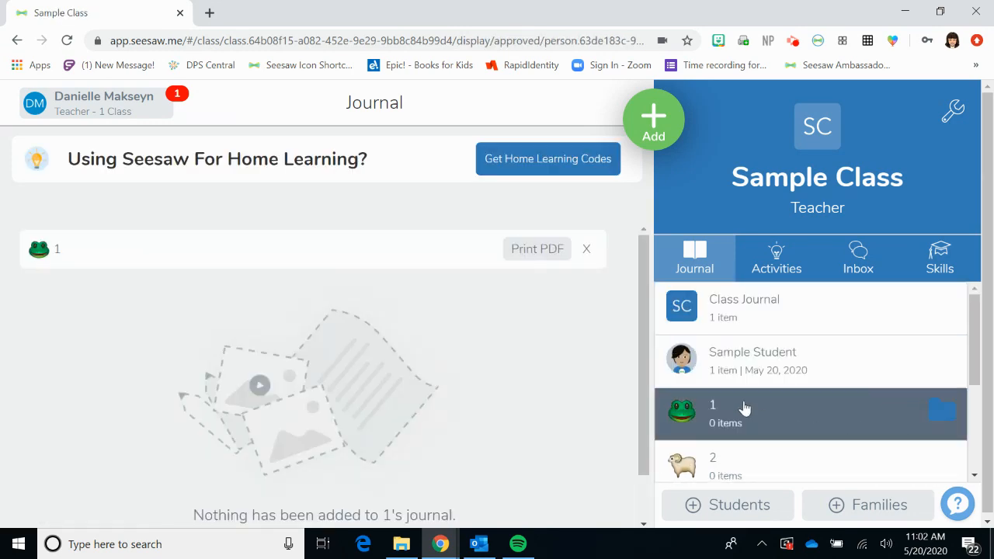
# Compare the journal of student 2 with Sample Student's journal holding the Nonfiction Text Features response.
pyautogui.scroll(-1, 575, 423)
pyautogui.scroll(1, 574, 423)
pyautogui.click(786, 468)
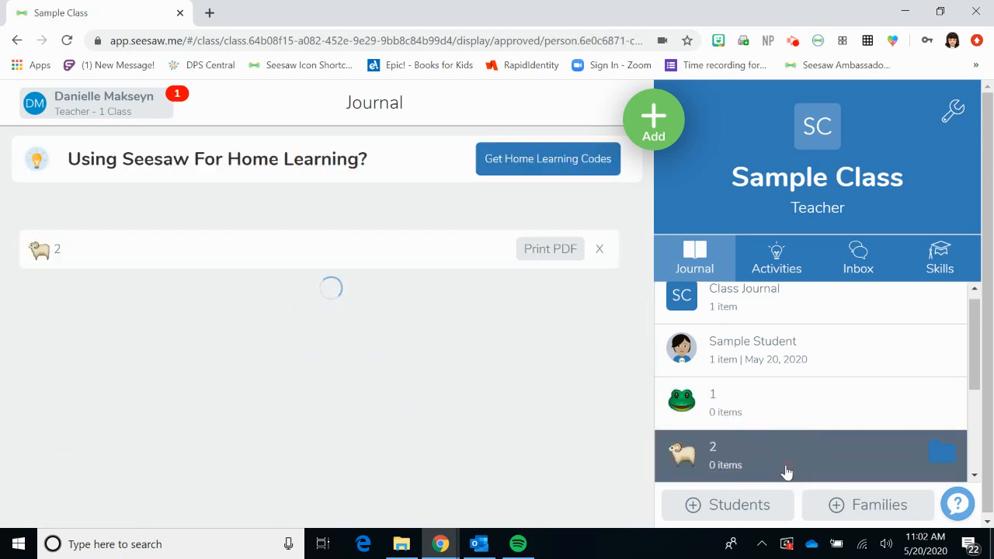
pyautogui.click(806, 352)
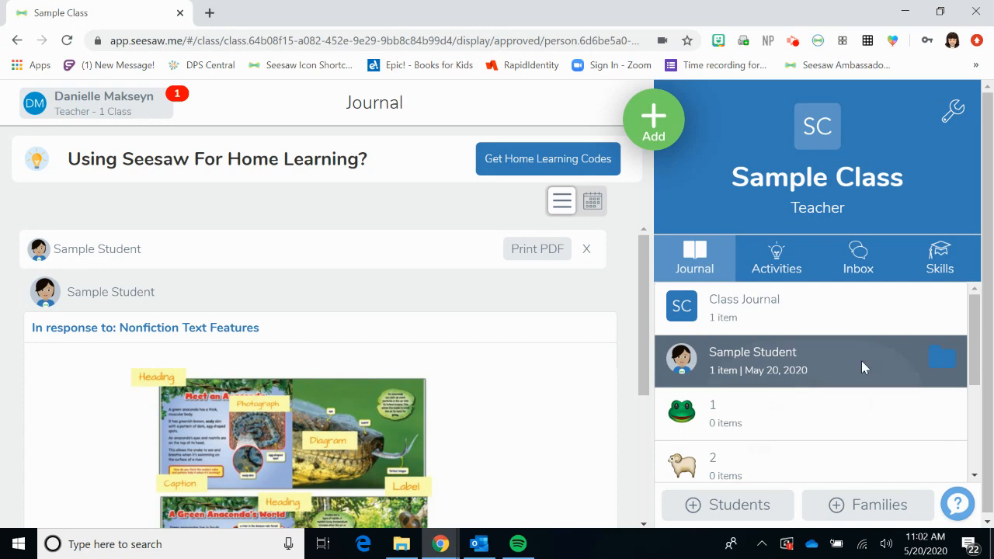
pyautogui.click(643, 465)
pyautogui.moveTo(643, 459); pyautogui.dragTo(648, 291)
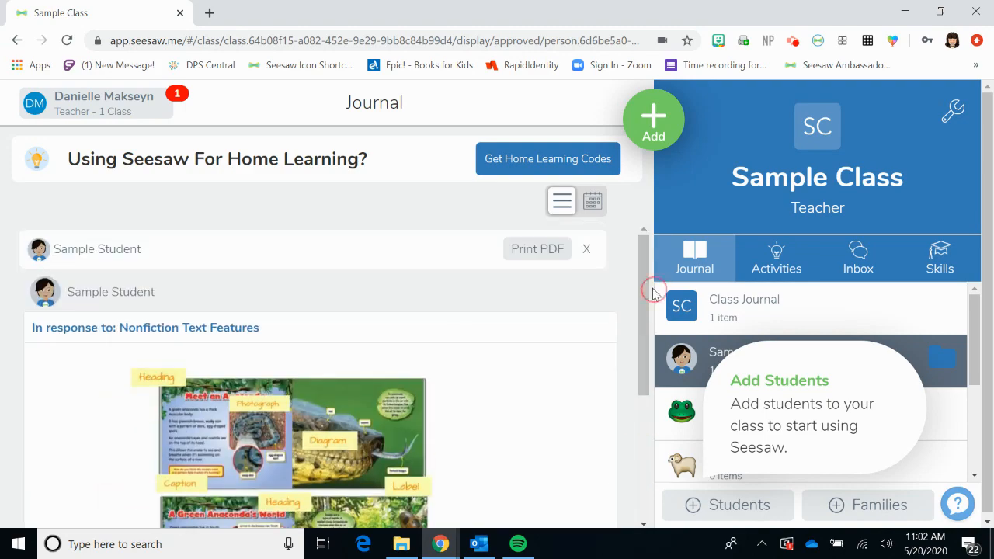
# Create a new activity in My Library and name it Retelling.
pyautogui.click(657, 136)
pyautogui.click(602, 194)
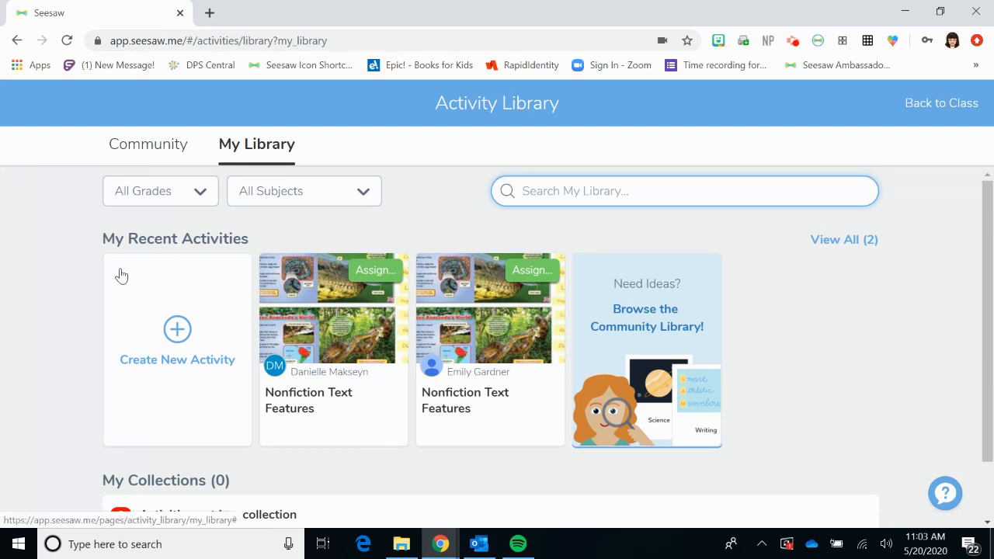
pyautogui.click(178, 331)
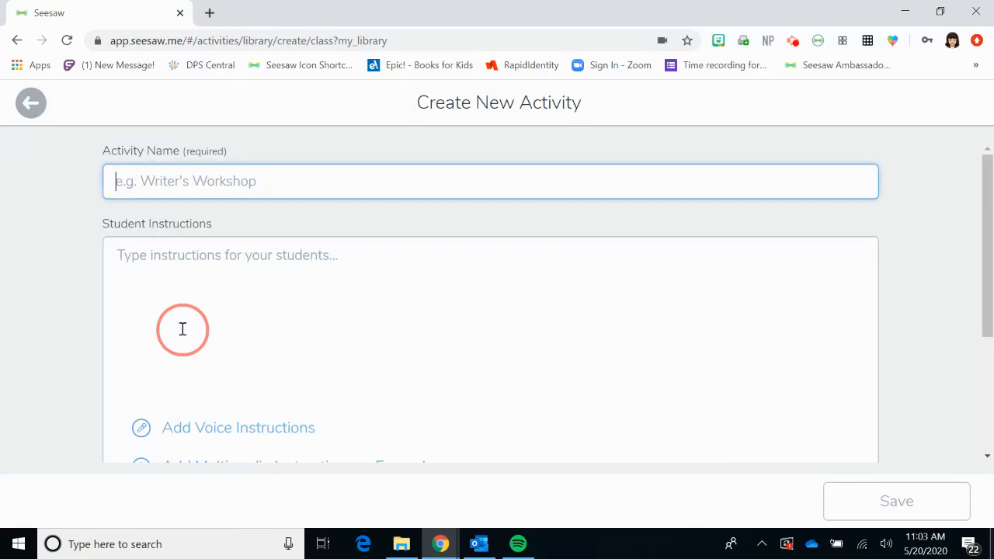
pyautogui.scroll(-3, 931, 295)
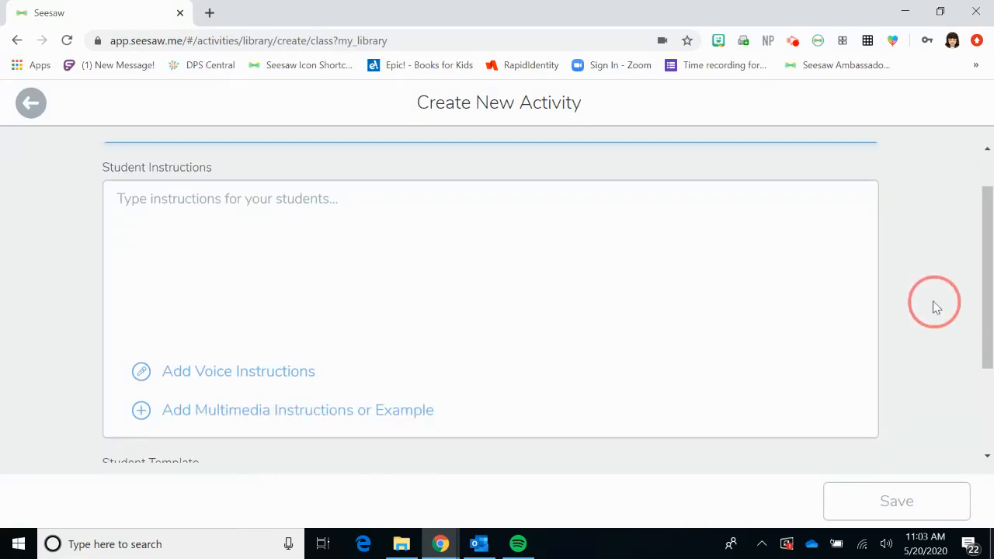
pyautogui.scroll(1, 934, 305)
pyautogui.scroll(2, 934, 307)
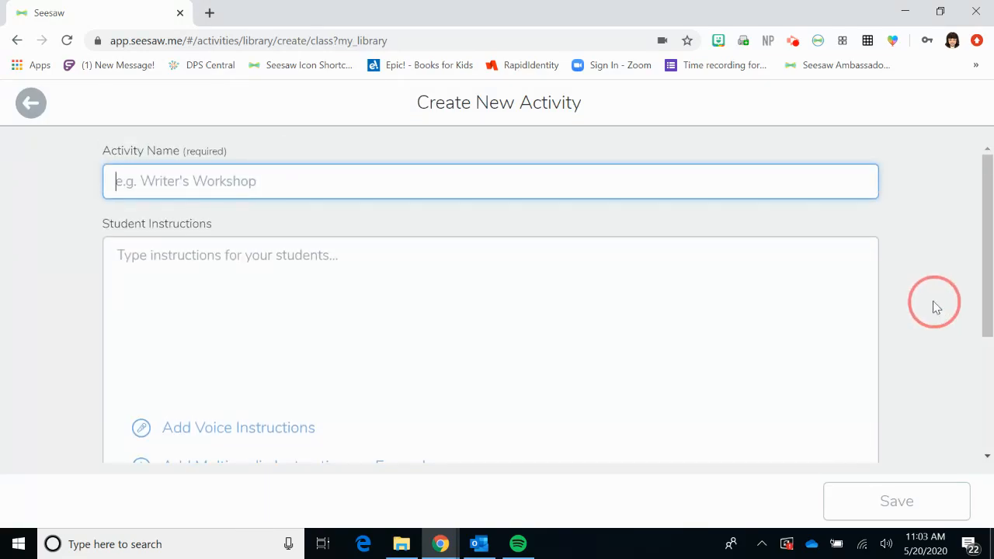
pyautogui.click(221, 184)
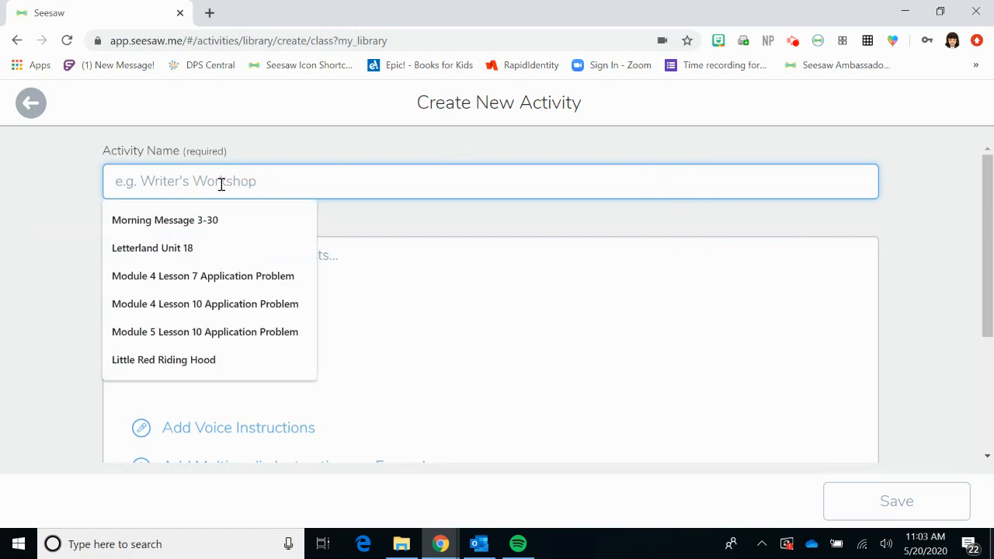
pyautogui.write('Retell')
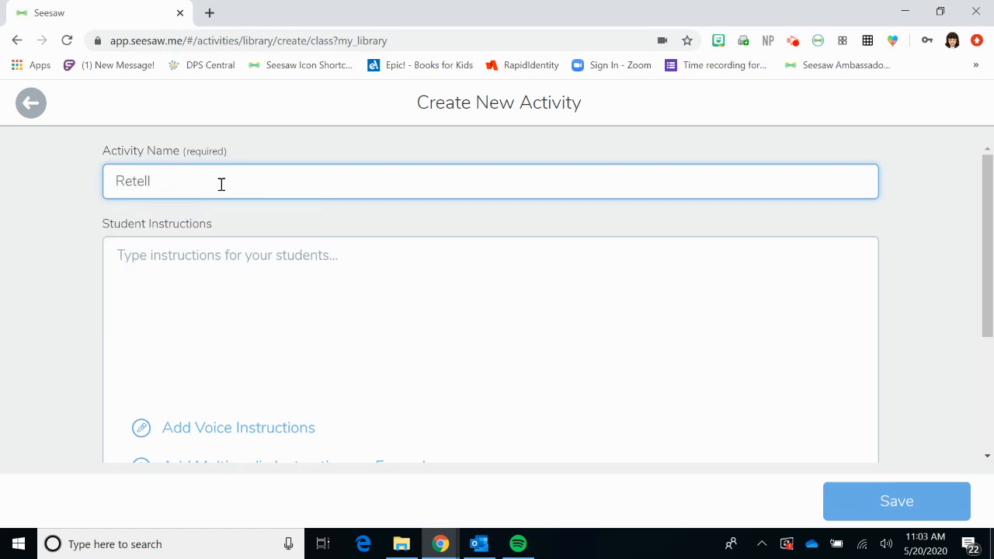
pyautogui.write('ing')
# Write the first two numbered student instructions: "1. :add:" and "2. Listen to the story".
pyautogui.click(292, 268)
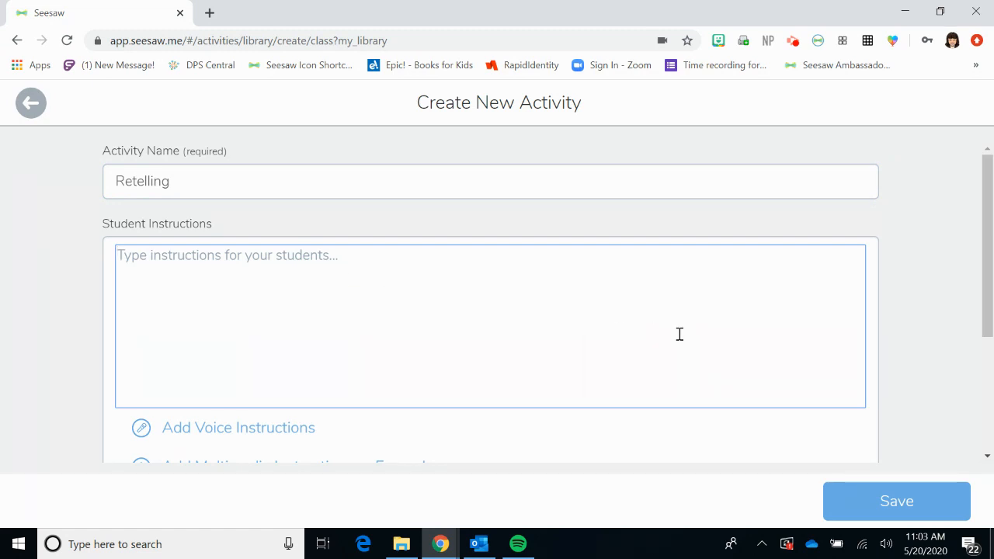
pyautogui.write('1.')
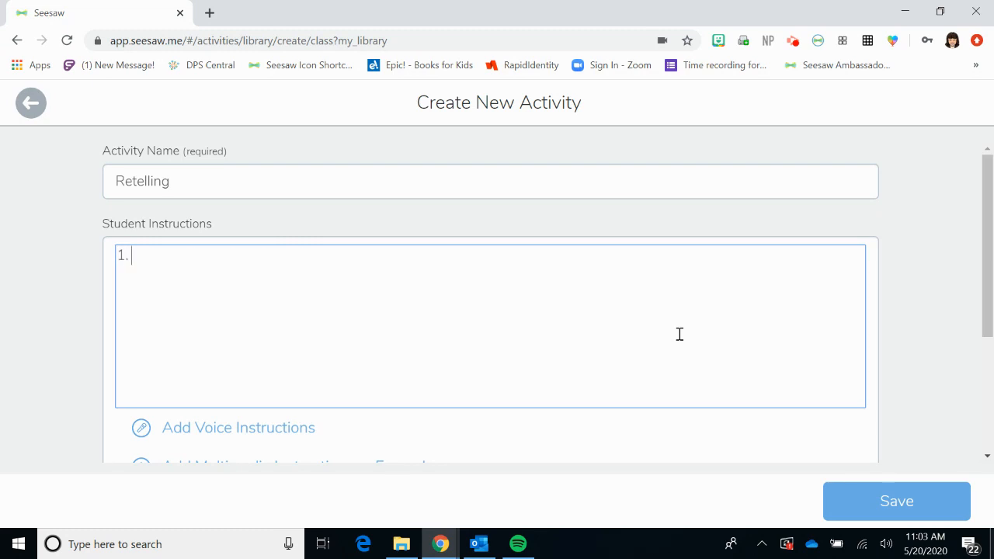
pyautogui.write(' :add:')
pyautogui.write('2. ')
pyautogui.write('Listen to the sot')
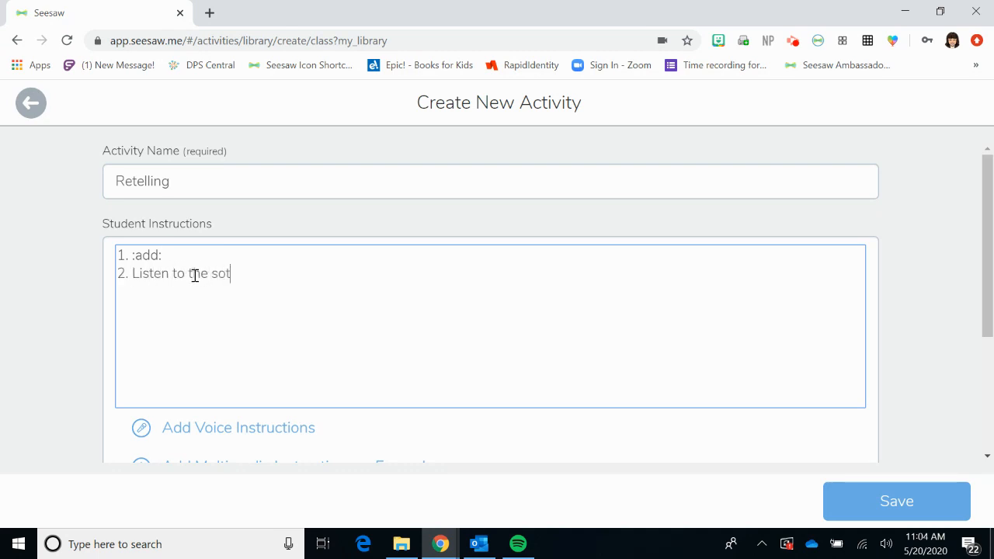
pyautogui.write('y')
pyautogui.press('BackSpace')
pyautogui.press('BackSpace')
pyautogui.press('BackSpace')
pyautogui.write('tory ')
# Add the third student instruction "3. :label: Fill out the retell template" and begin line 4.
pyautogui.write('3. Fill out ')
pyautogui.write('the retell ')
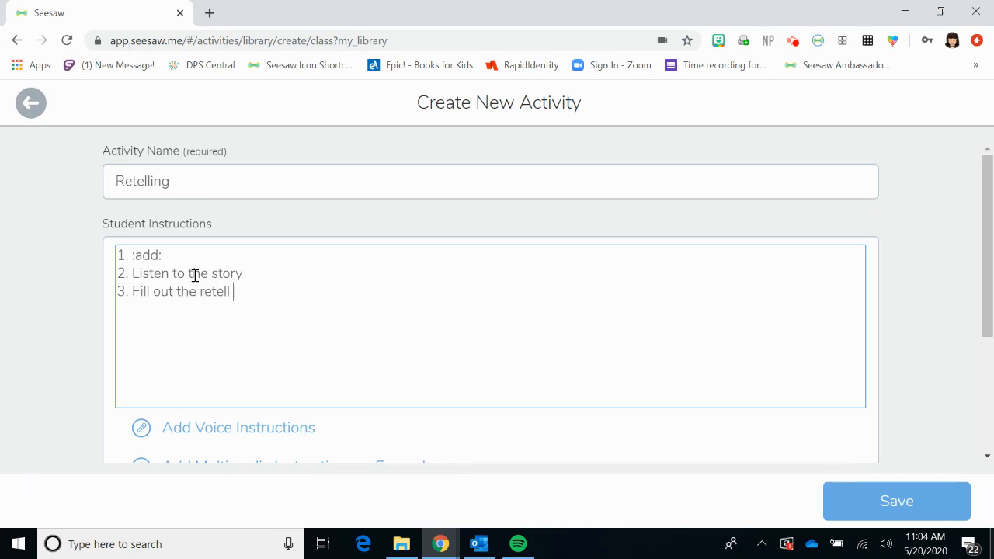
pyautogui.write('template')
pyautogui.write('4.')
pyautogui.click(133, 287)
pyautogui.write('Label')
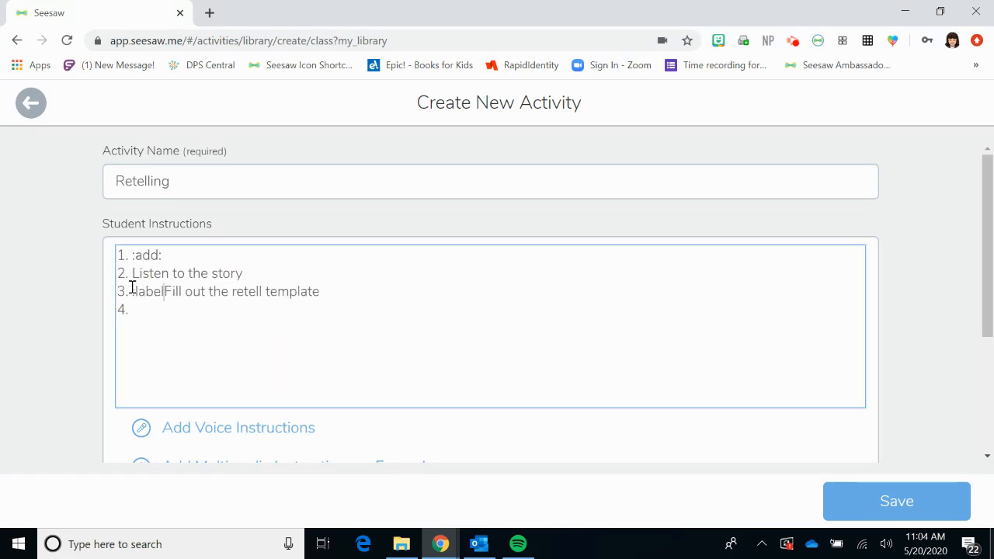
pyautogui.write(':')
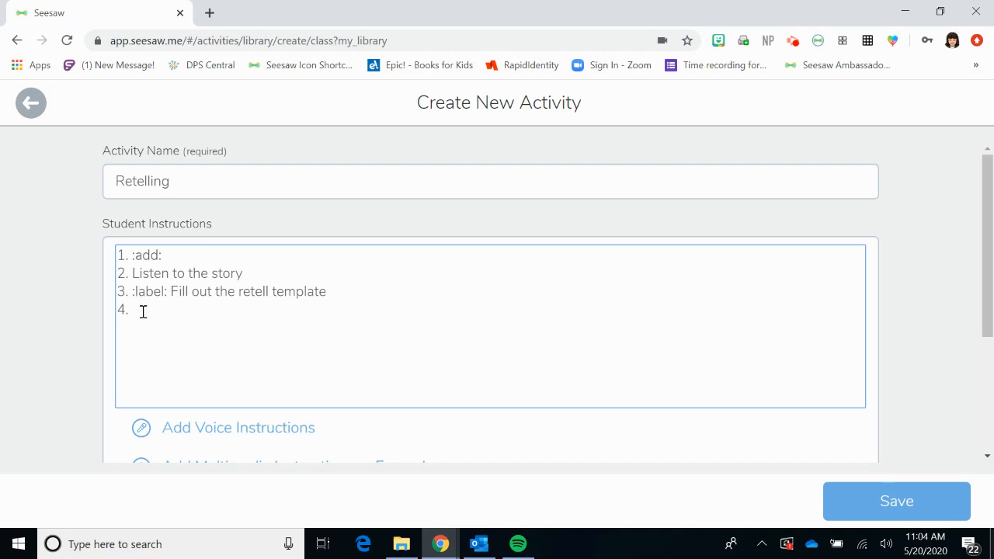
# Complete the fourth student instruction as ":mic: record yourself retelling the story".
pyautogui.click(144, 312)
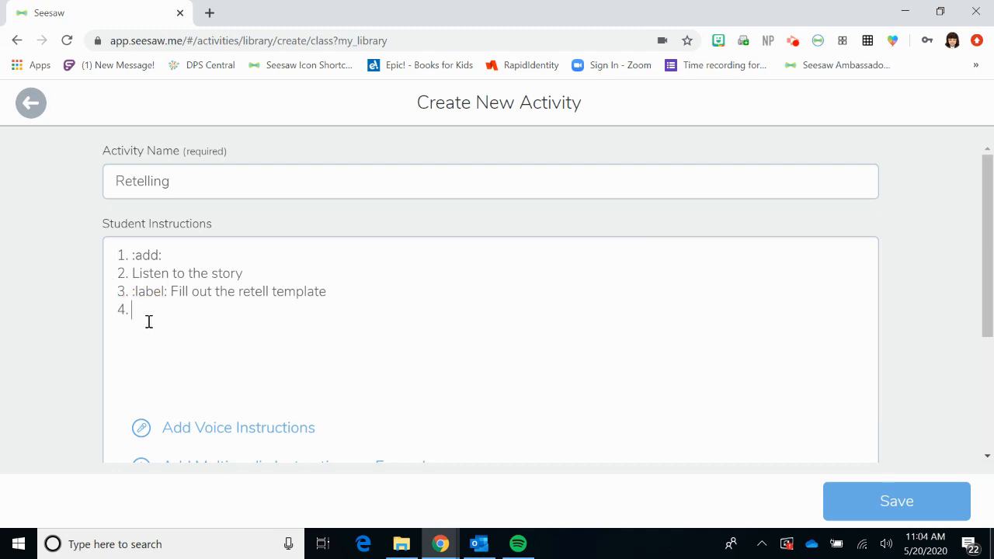
pyautogui.write(':mic')
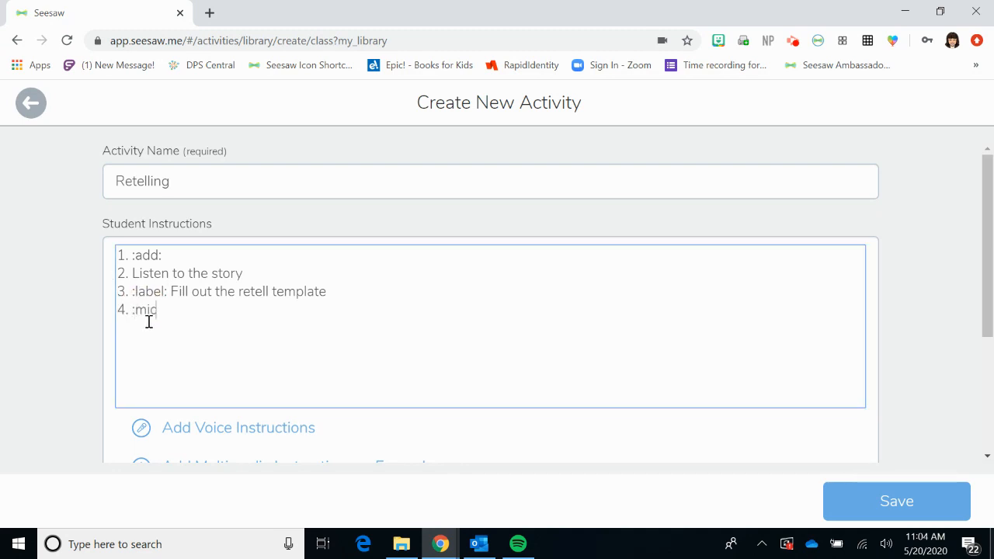
pyautogui.write(':')
pyautogui.write(' record the')
pyautogui.write('mse')
pyautogui.press('BackSpace')
pyautogui.press('BackSpace')
pyautogui.press('BackSpace')
pyautogui.press('BackSpace')
pyautogui.press('BackSpace')
pyautogui.press('BackSpace')
pyautogui.write('yourself')
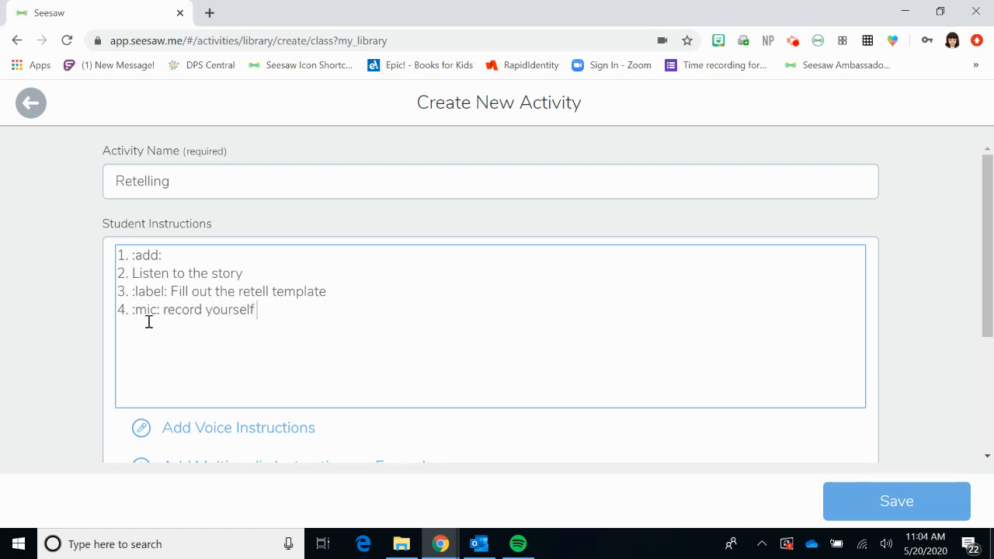
pyautogui.write(' retelling')
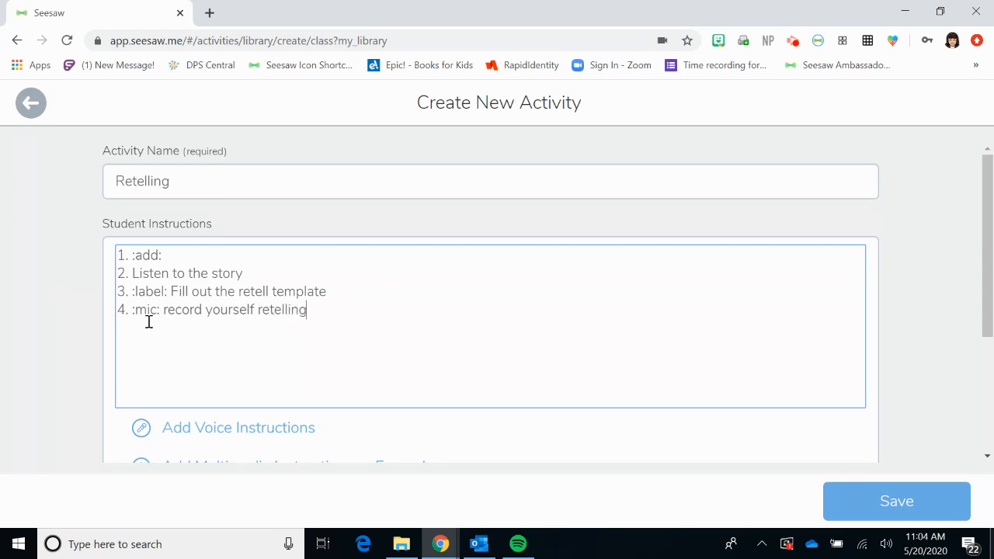
pyautogui.write(' the story ')
# Add the fifth student instruction "5. :check: to add to journal".
pyautogui.write('5. ')
pyautogui.write(':check:')
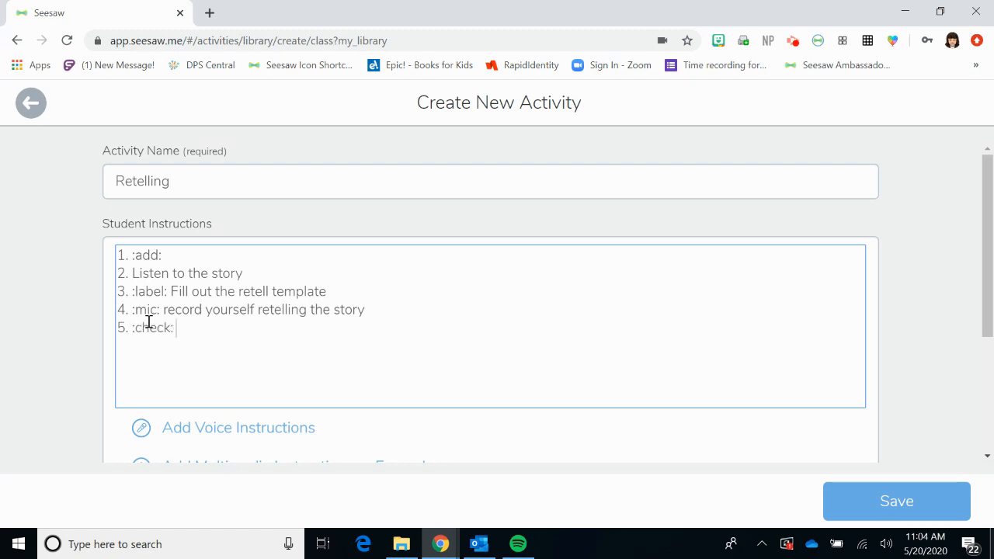
pyautogui.write(' to add to journal')
pyautogui.press('BackSpace')
pyautogui.press('BackSpace')
pyautogui.press('BackSpace')
pyautogui.write('rnal')
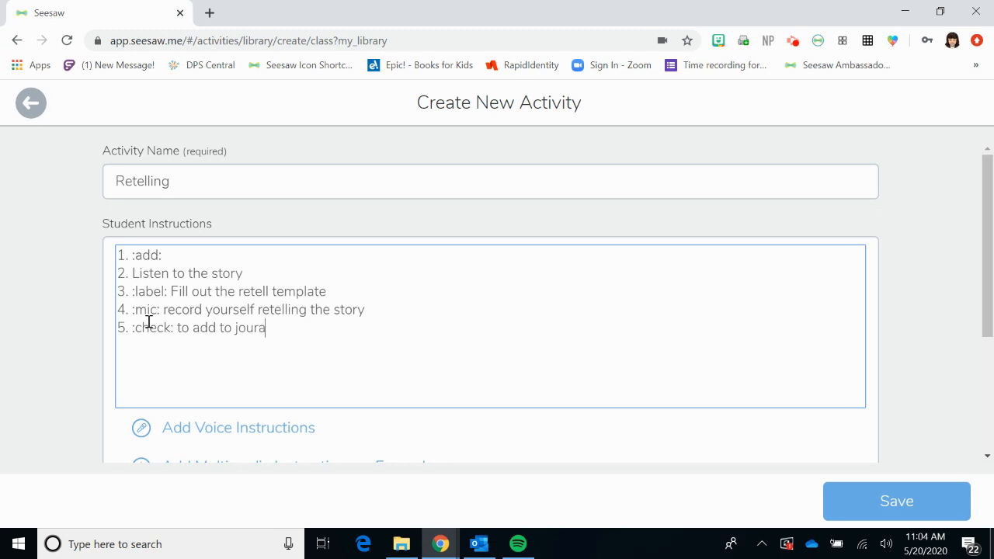
# Record voice instructions about 24 seconds long for the Retelling activity.
pyautogui.click(272, 434)
pyautogui.scroll(-1, 597, 376)
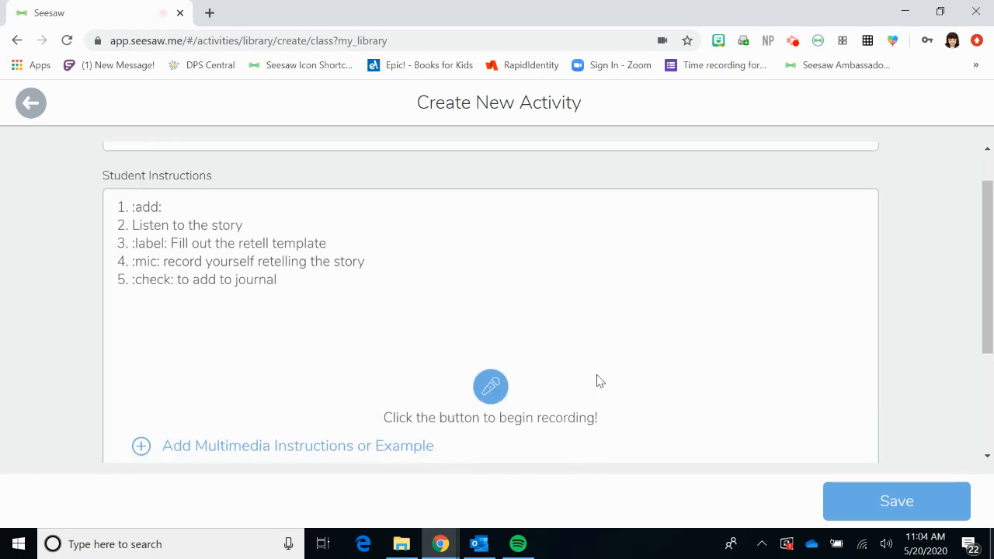
pyautogui.click(489, 384)
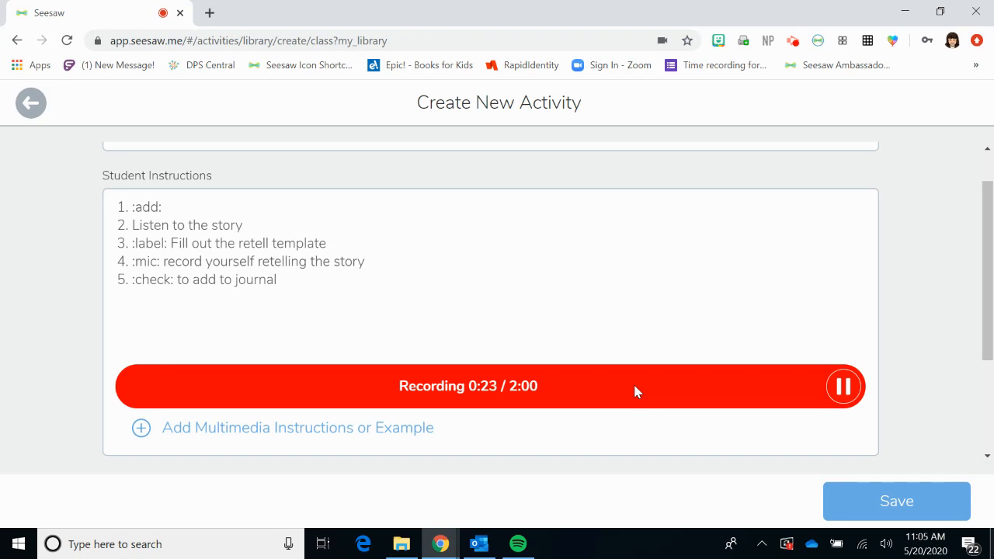
pyautogui.click(844, 388)
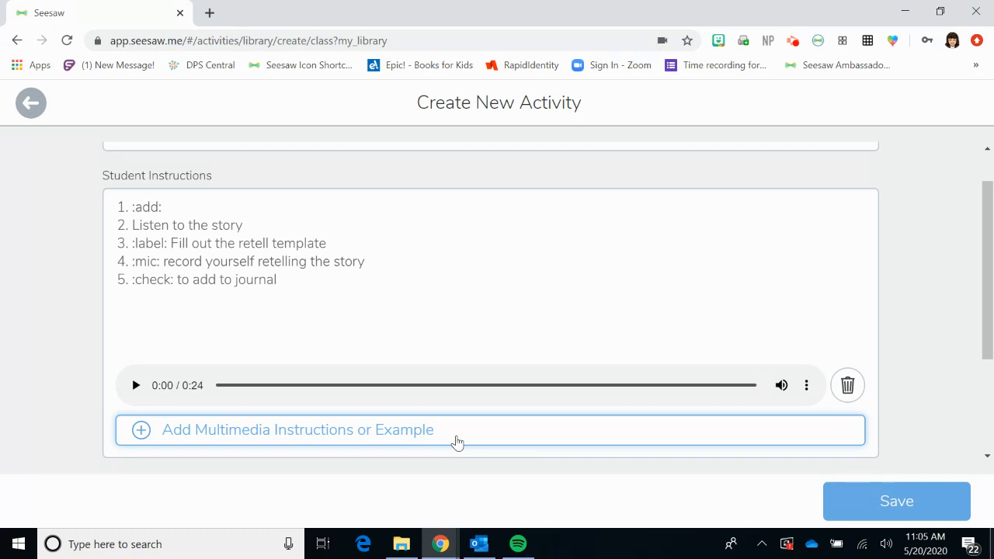
# Start attaching a link as the activity's multimedia instructions and open youtube.com in a new browser tab.
pyautogui.click(457, 442)
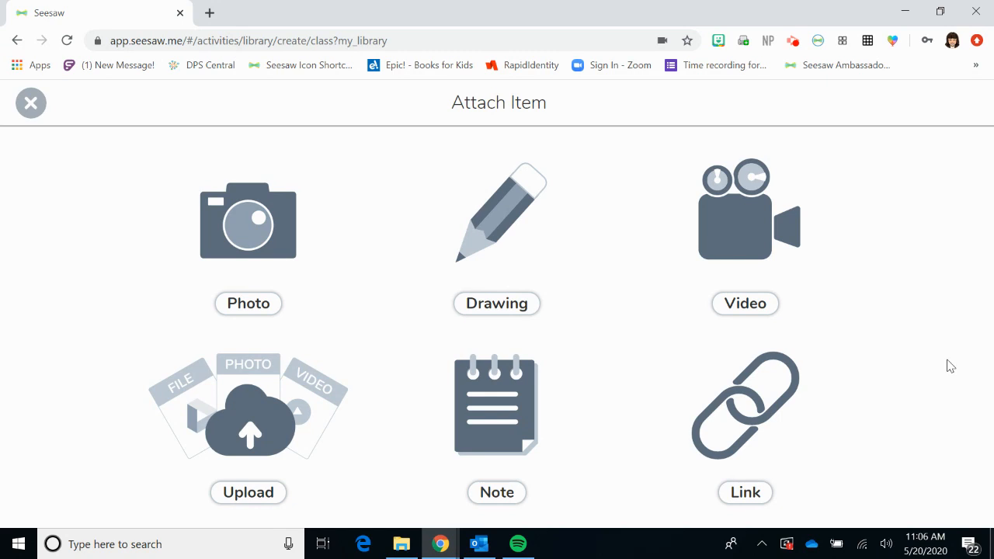
pyautogui.click(736, 417)
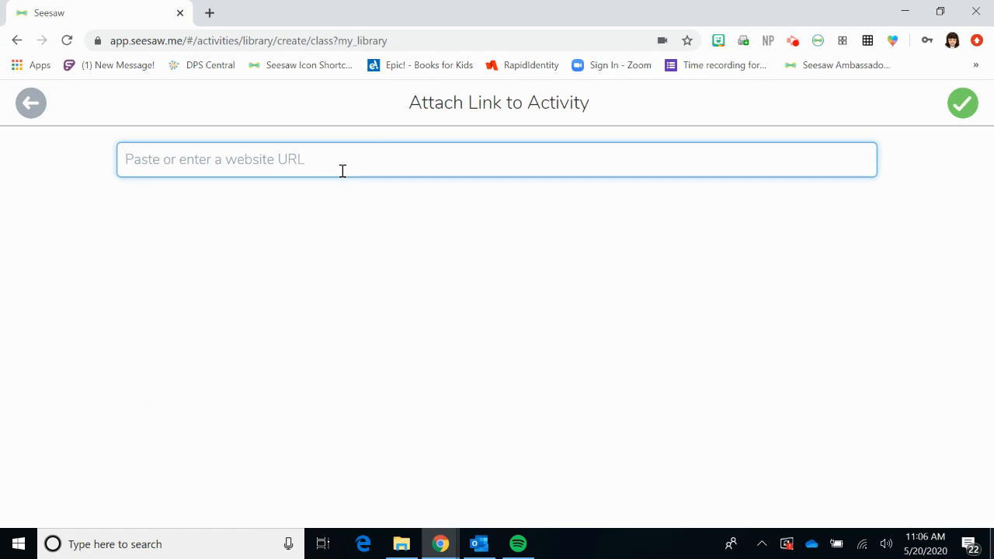
pyautogui.click(210, 14)
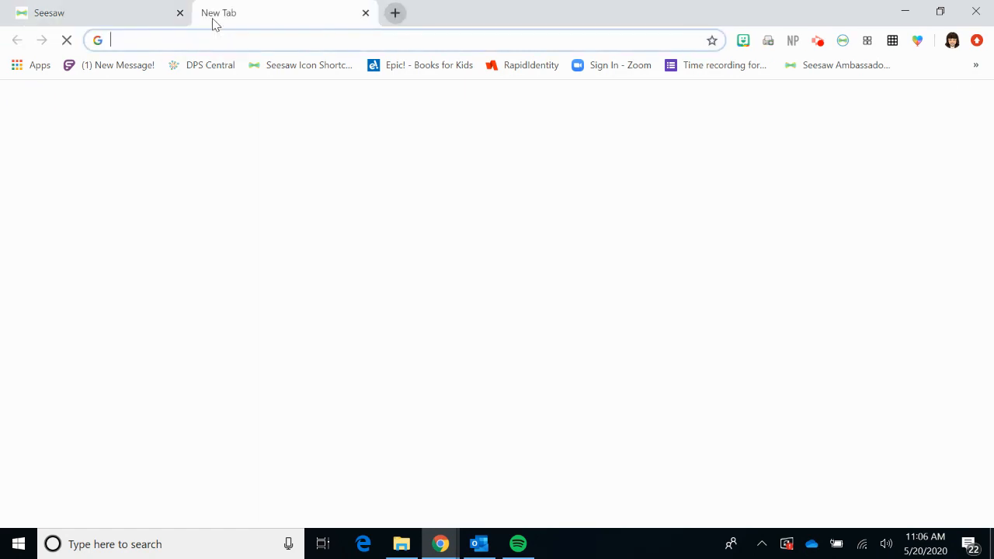
pyautogui.write('yutu')
pyautogui.press('BackSpace')
pyautogui.press('BackSpace')
pyautogui.write('utube.com')
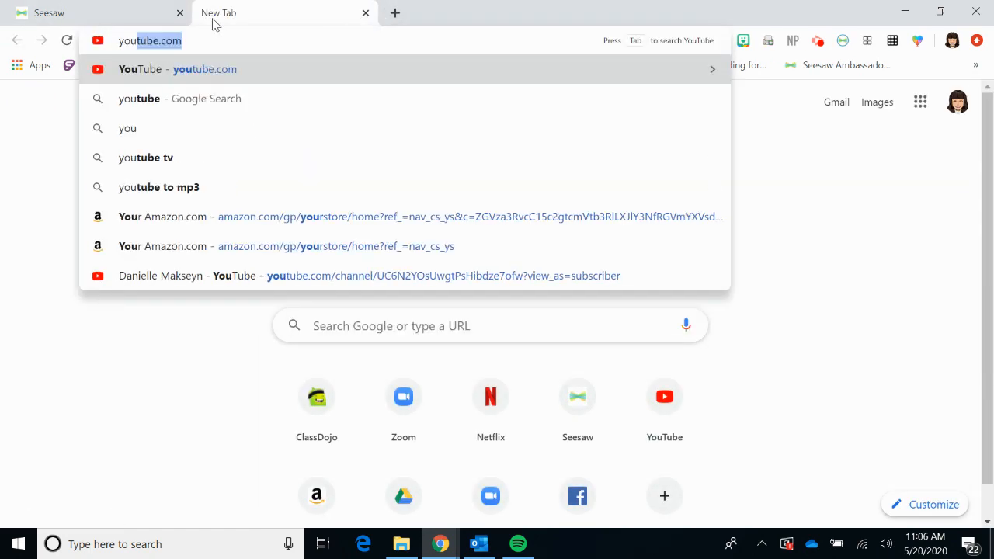
pyautogui.press('Return')
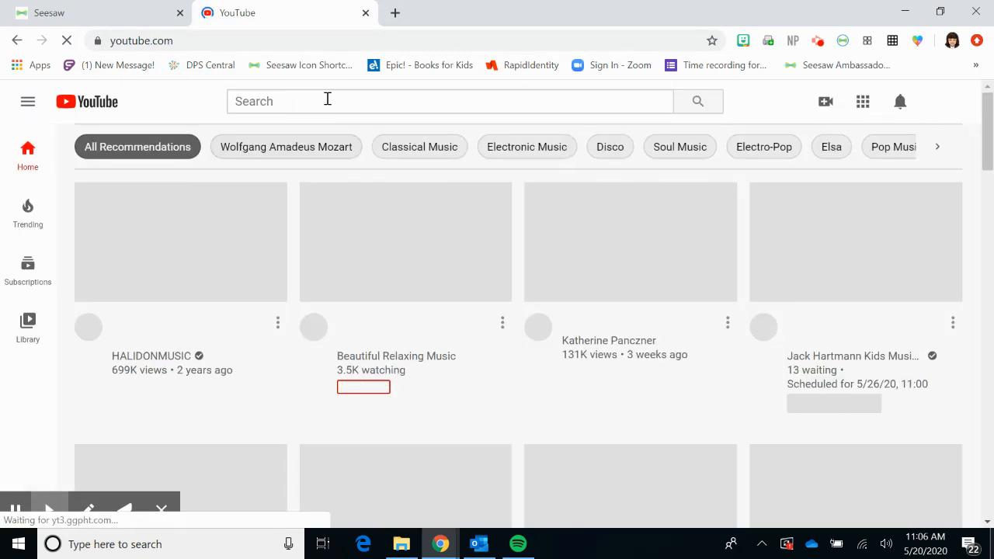
# Search YouTube for "three little pigs" and open the Story Time video of The TRUE story of the 3 little pigs.
pyautogui.click(327, 98)
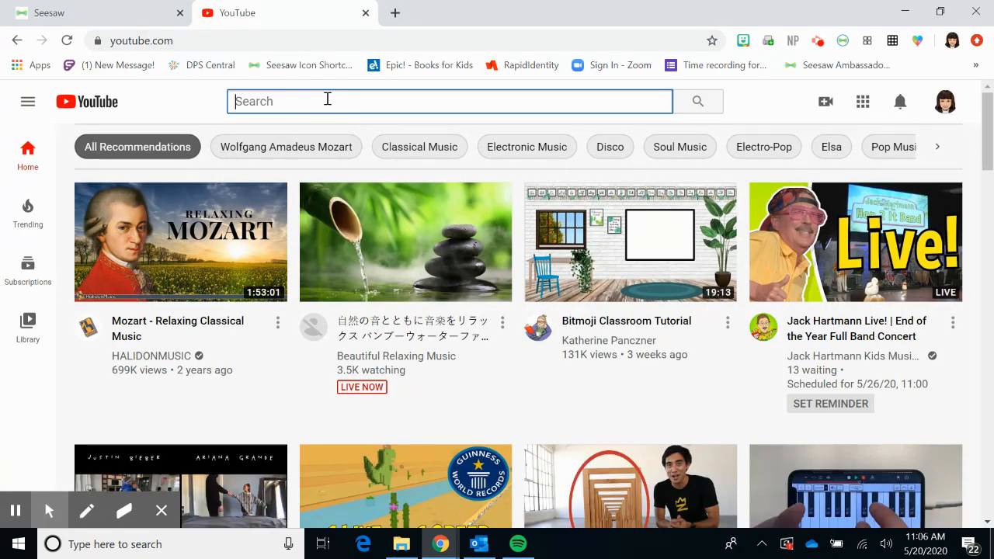
pyautogui.write('three')
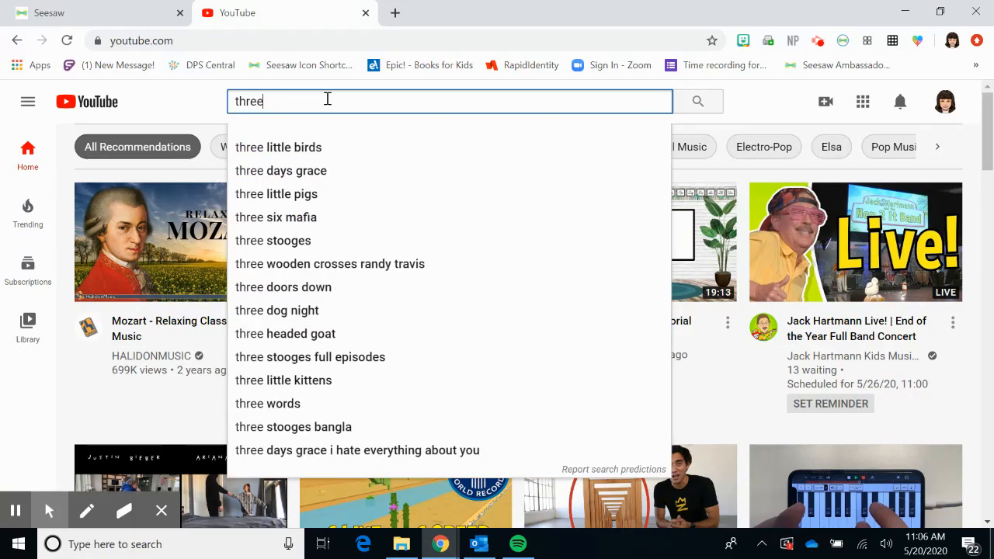
pyautogui.click(303, 200)
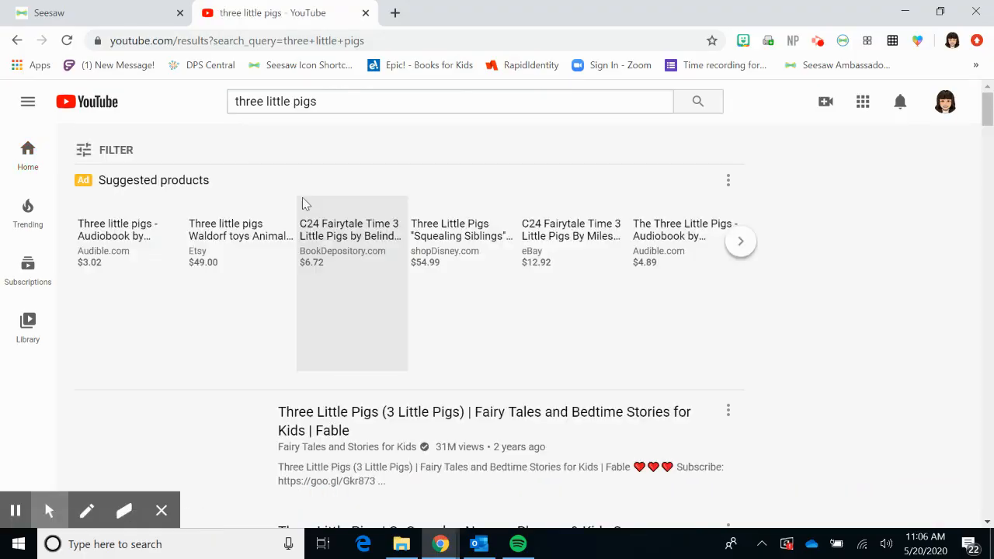
pyautogui.scroll(-8, 582, 436)
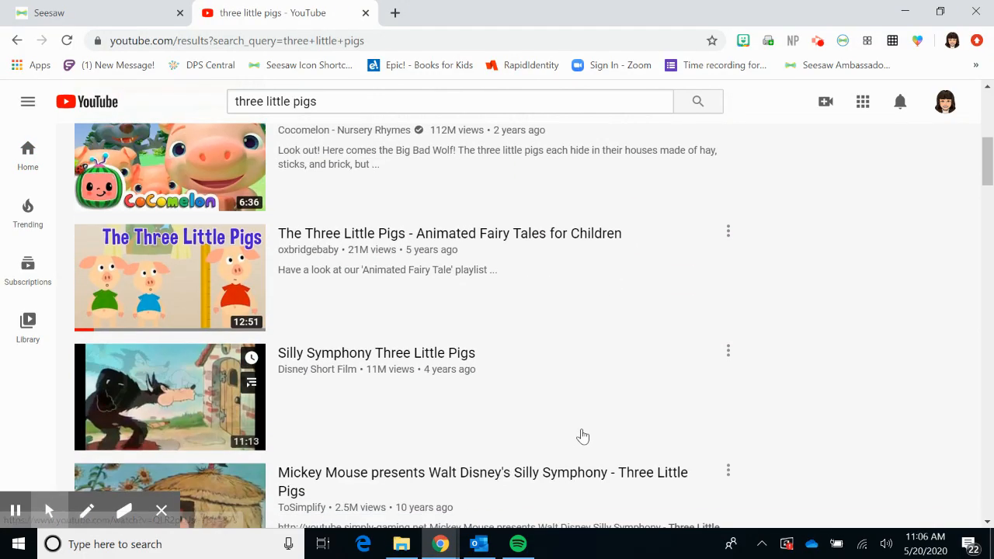
pyautogui.scroll(-5, 582, 436)
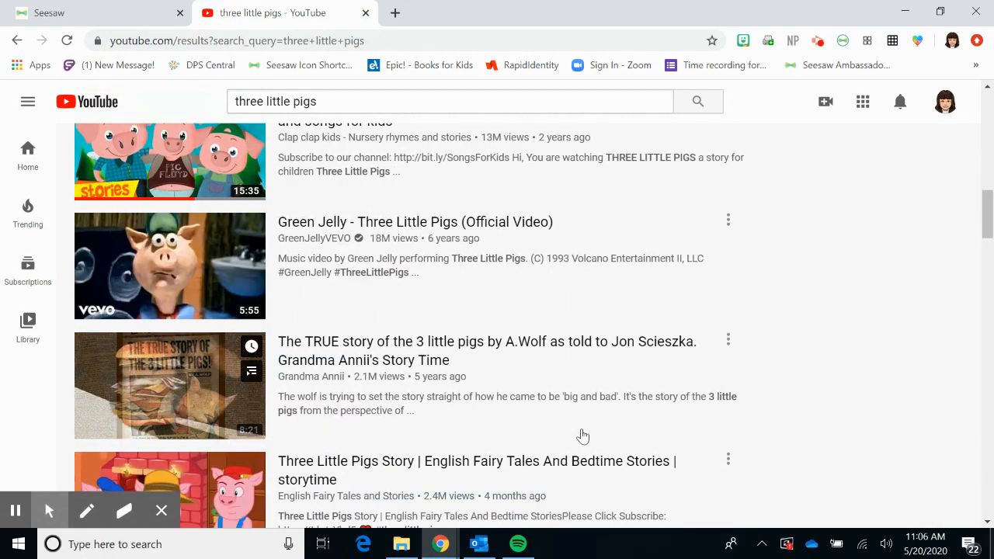
pyautogui.click(493, 311)
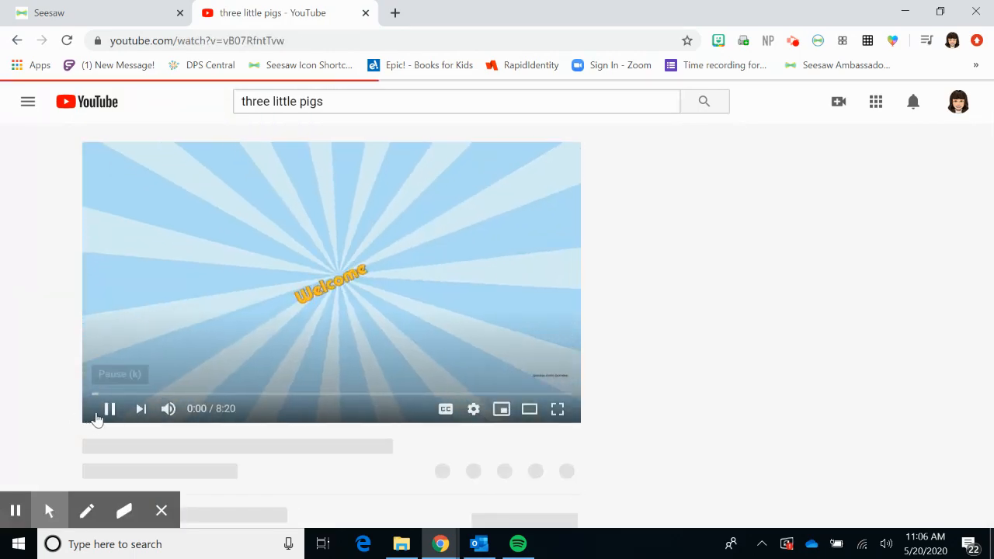
# Pause the story video, copy its YouTube URL and paste it as the website link in the Seesaw tab.
pyautogui.click(107, 410)
pyautogui.click(260, 43)
pyautogui.hotkey('ctrl', 'c')
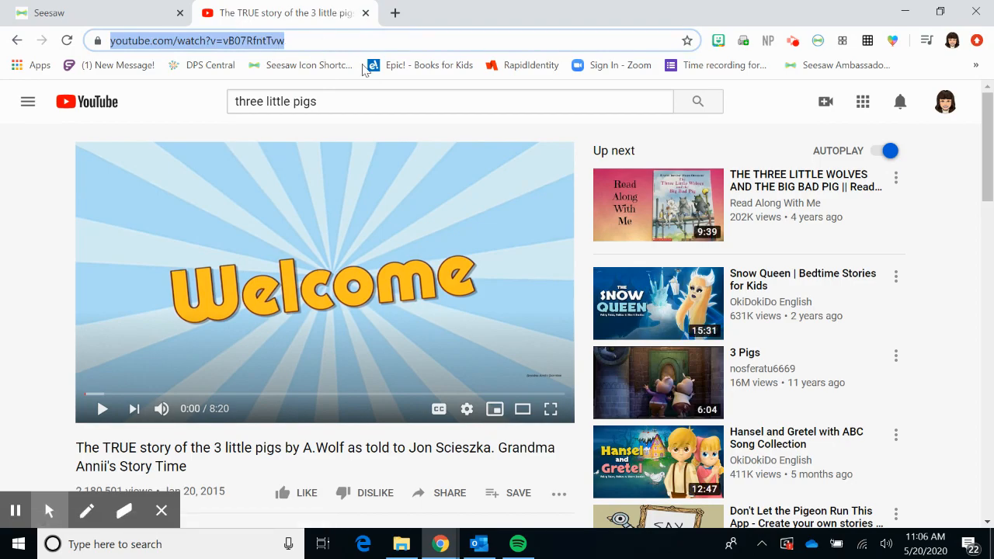
pyautogui.click(116, 8)
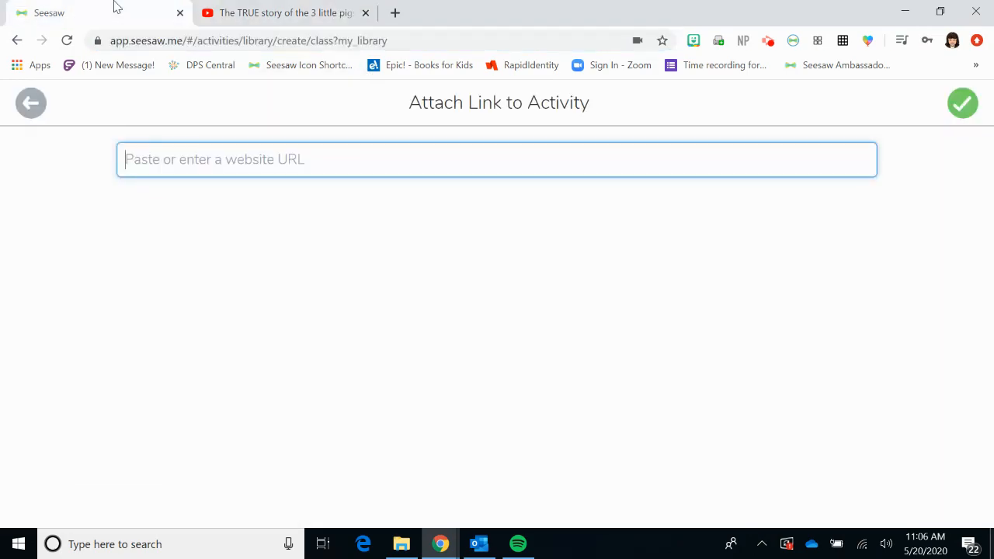
pyautogui.click(257, 160)
pyautogui.hotkey('ctrl', 'v')
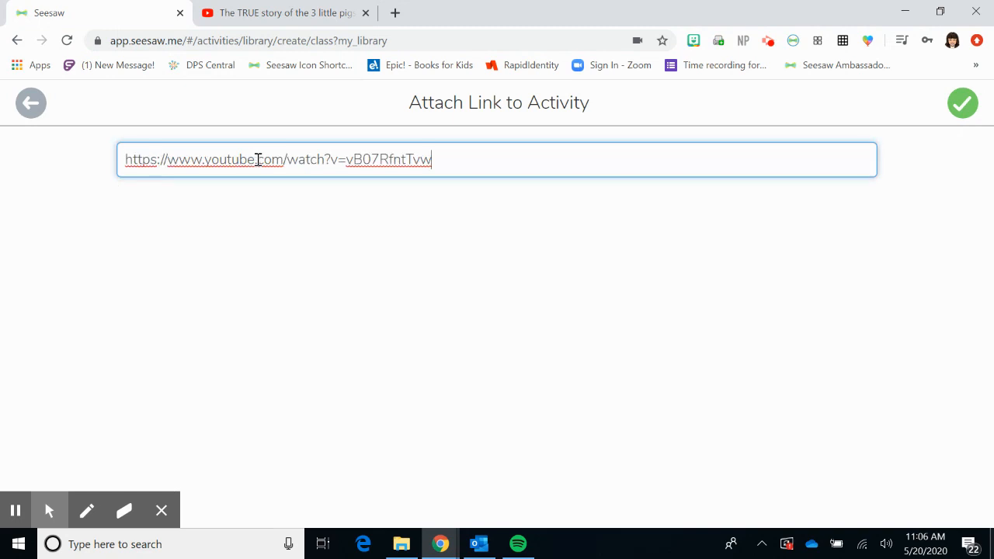
# Load the pasted link and attach the story video to the Retelling activity as its example.
pyautogui.press('Return')
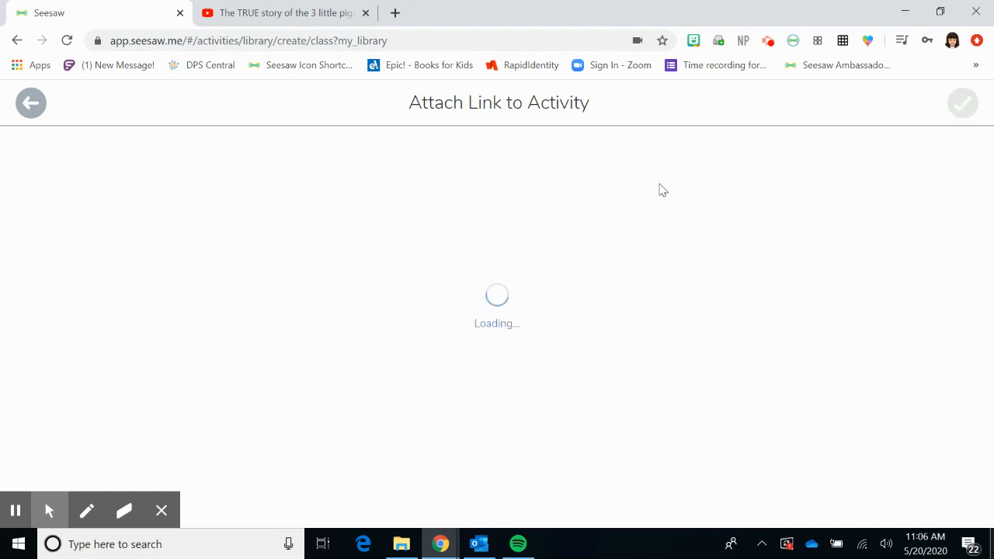
pyautogui.click(959, 101)
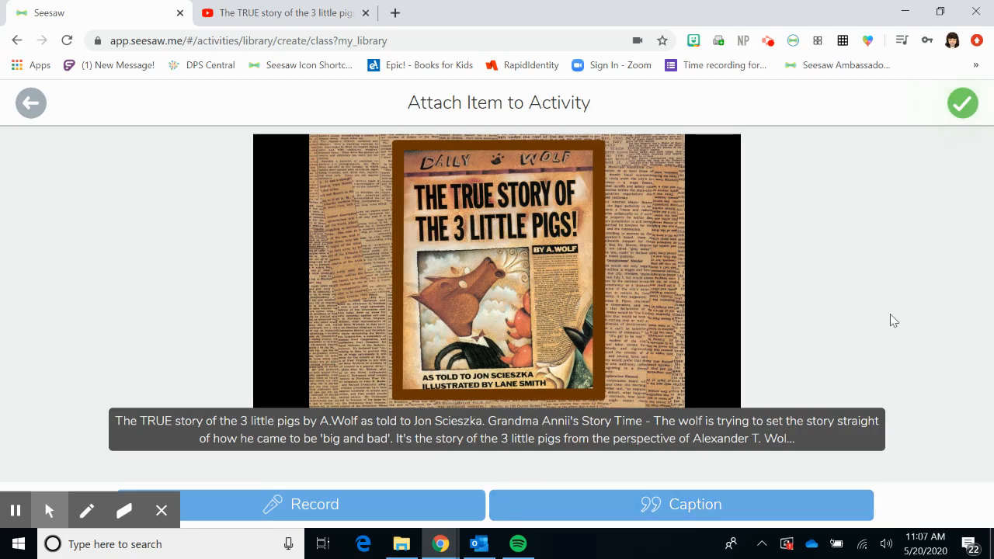
pyautogui.click(974, 111)
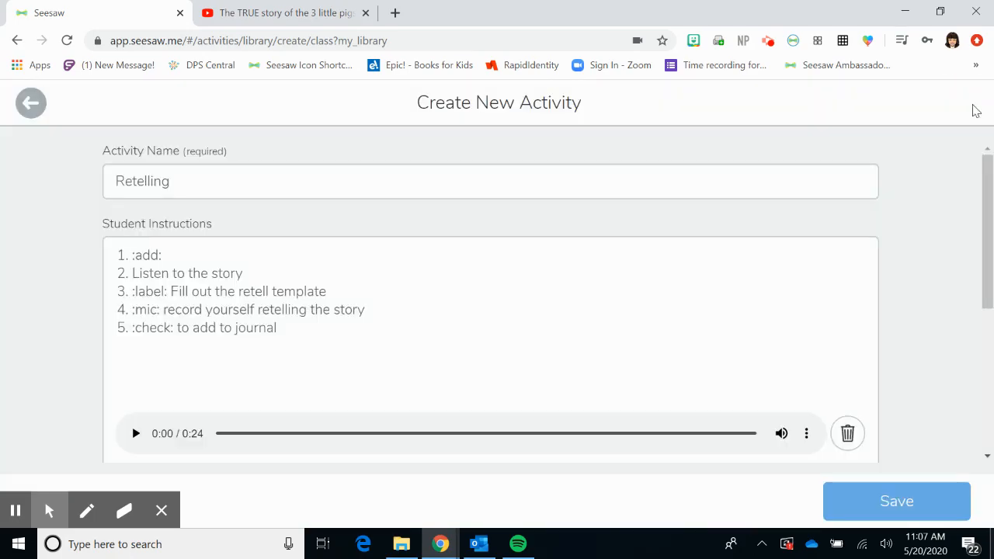
# Start adding a template for student responses to the Retelling activity.
pyautogui.scroll(-3, 977, 224)
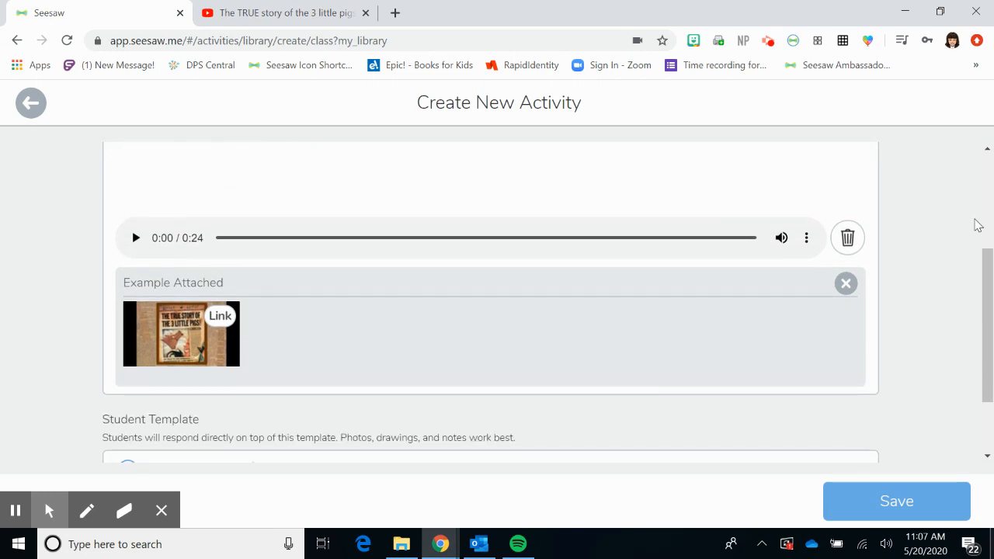
pyautogui.scroll(3, 639, 300)
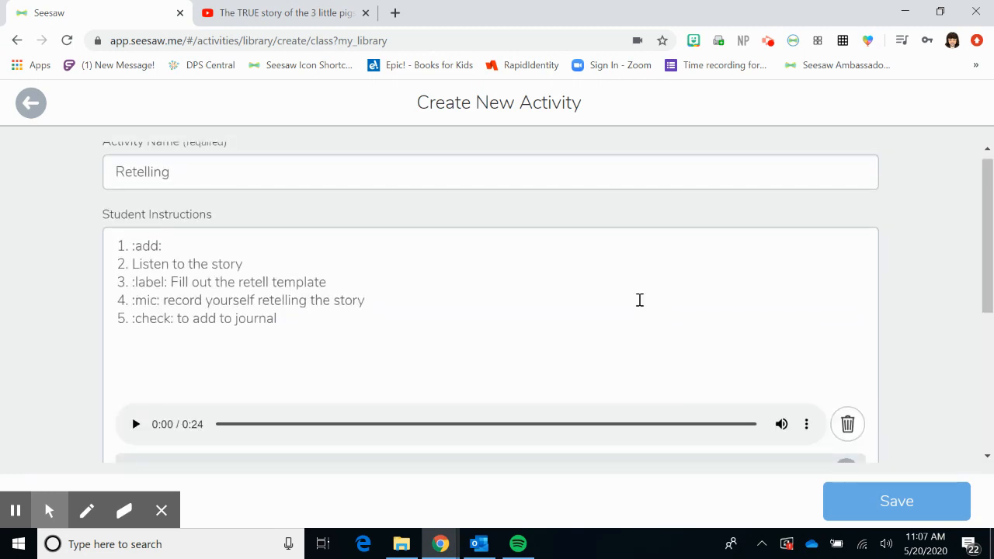
pyautogui.scroll(-4, 639, 300)
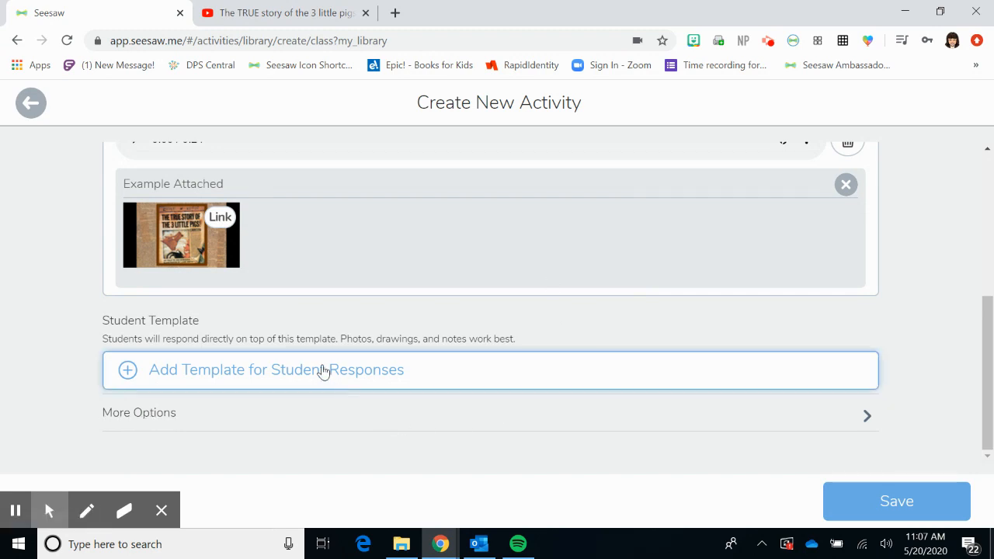
pyautogui.click(282, 374)
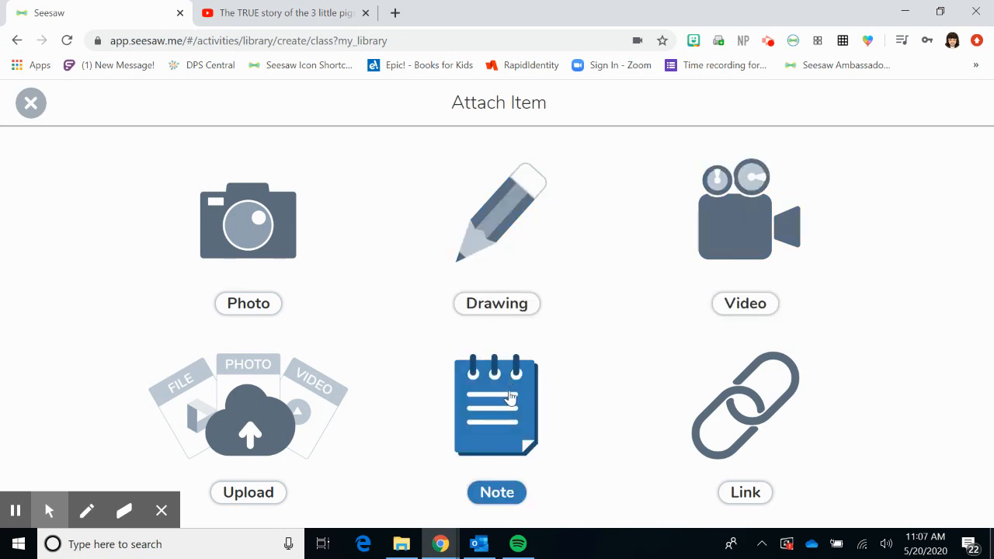
# Choose a note as the student template and write the first prompt "In the beginning...".
pyautogui.click(509, 397)
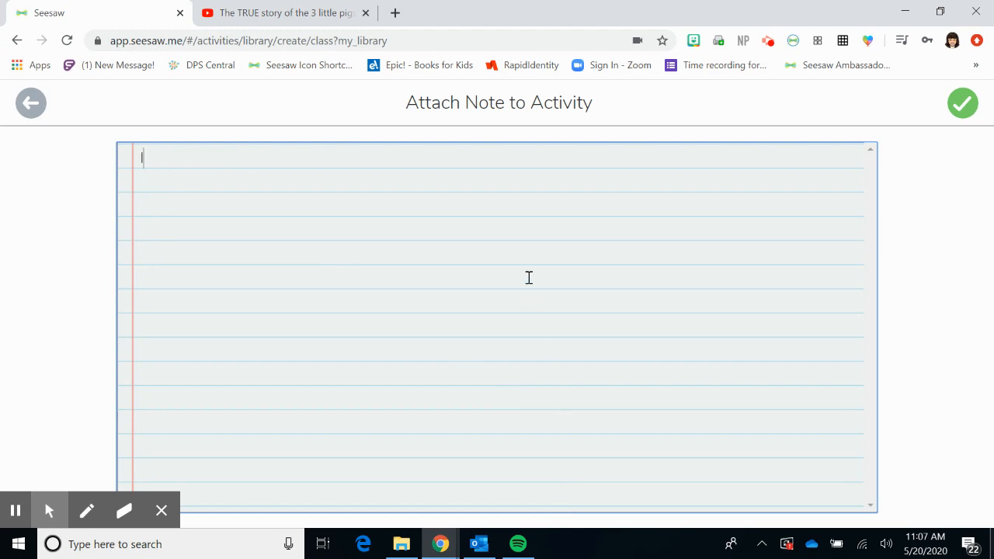
pyautogui.write('In the beginning...')
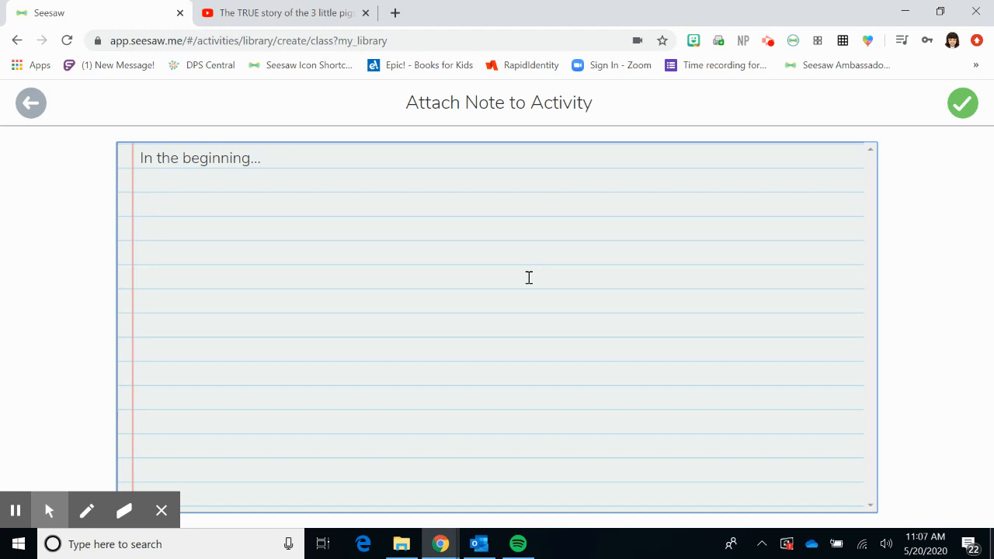
pyautogui.click(194, 334)
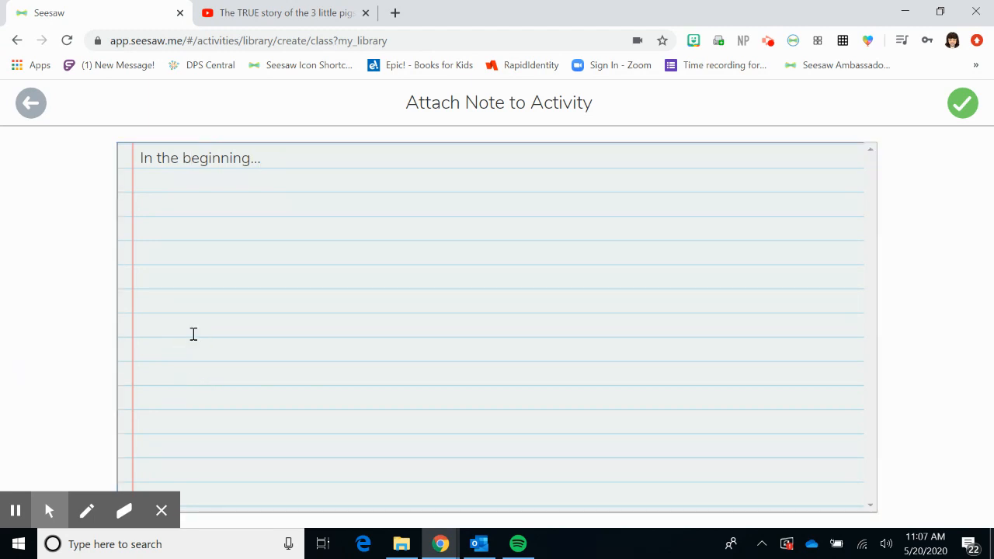
pyautogui.doubleClick(193, 334)
# Add the prompt "In the middle...." to the note, several blank lines below the first prompt.
pyautogui.click(310, 156)
pyautogui.press('Return')
pyautogui.press('Return')
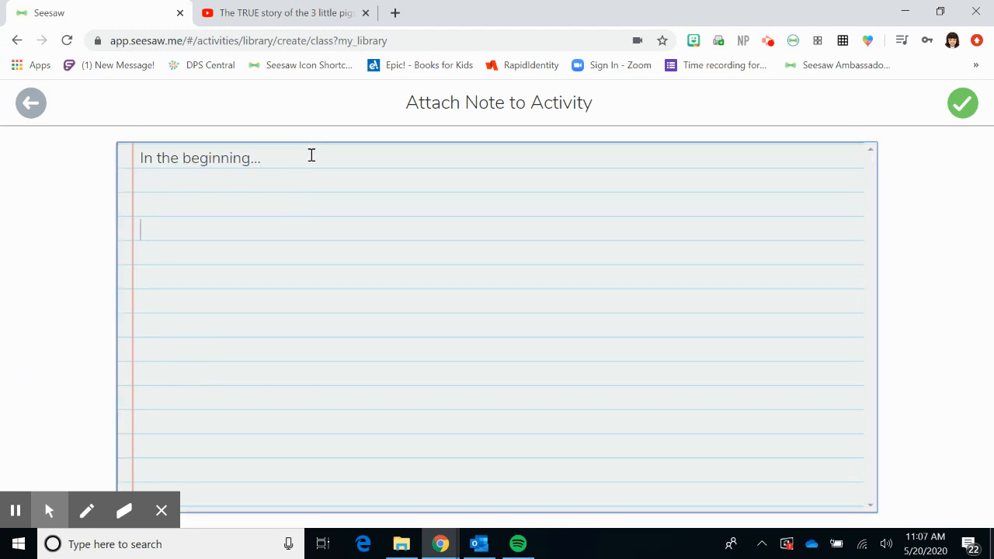
pyautogui.write('In the Mid')
pyautogui.press('BackSpace')
pyautogui.press('BackSpace')
pyautogui.press('BackSpace')
pyautogui.write('middle....')
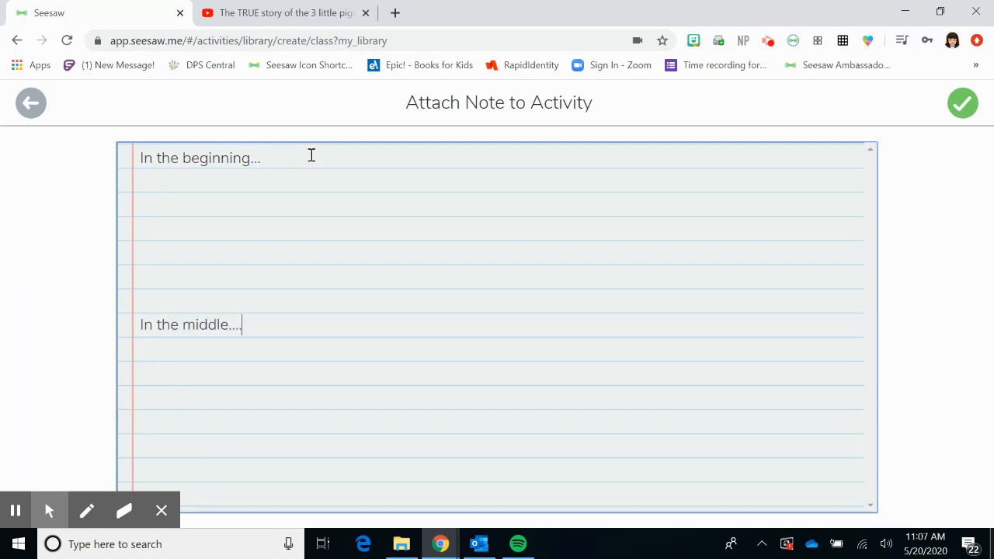
# Add the prompt "In the end...." to the note, a few lines below the middle prompt.
pyautogui.click(158, 426)
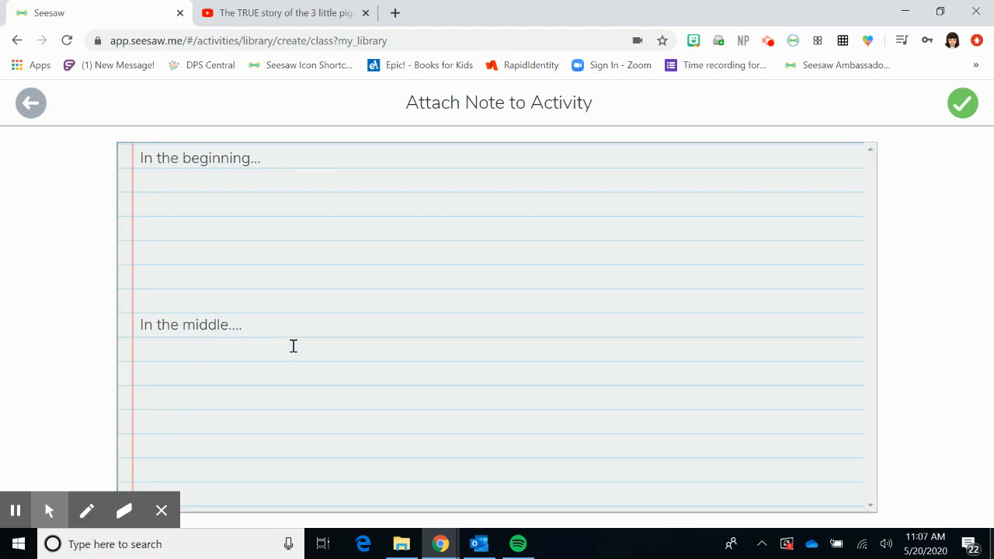
pyautogui.click(297, 332)
pyautogui.press('Return')
pyautogui.press('Return')
pyautogui.press('Return')
pyautogui.press('Return')
pyautogui.write('In ')
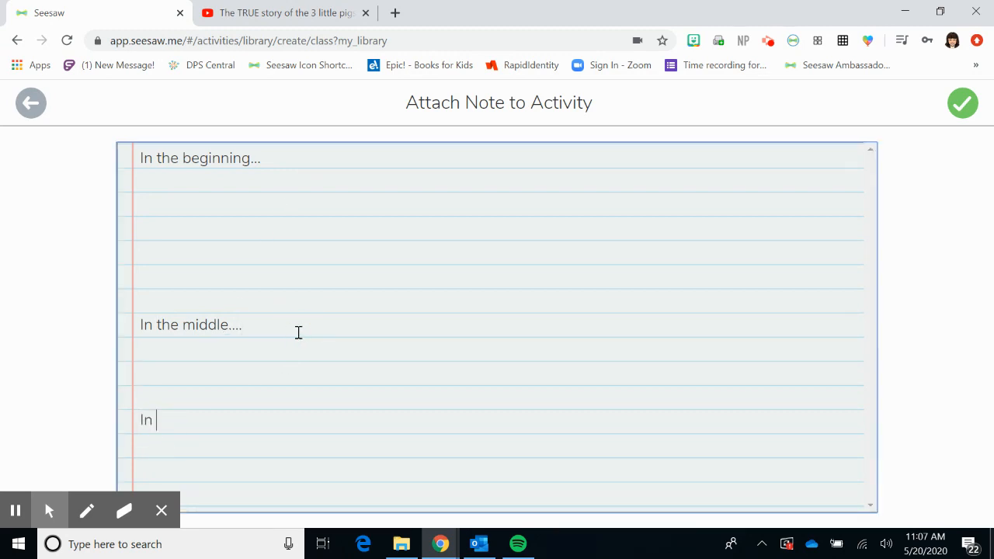
pyautogui.write('the end....')
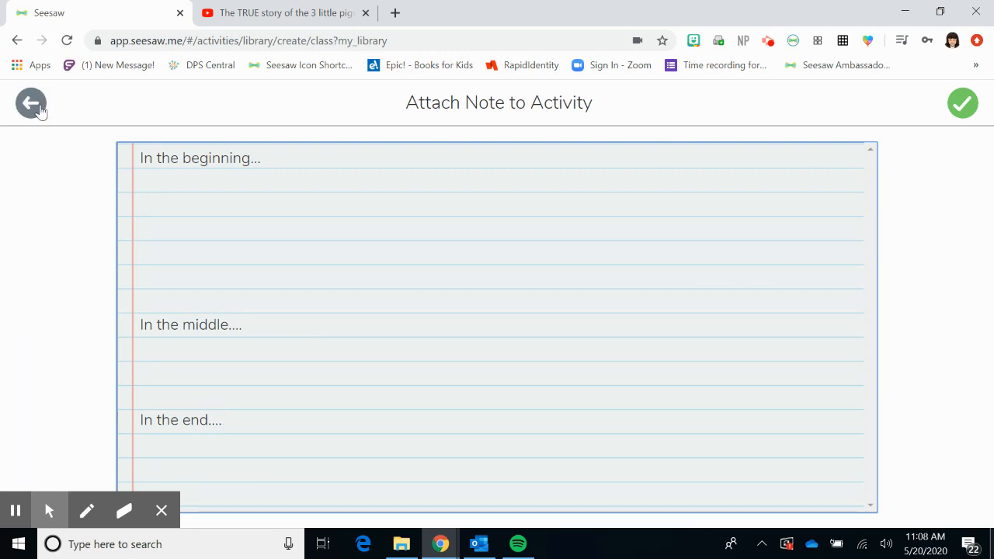
# Discard the note and upload the "retell template" image from the computer's Pictures folder as the student template.
pyautogui.click(37, 107)
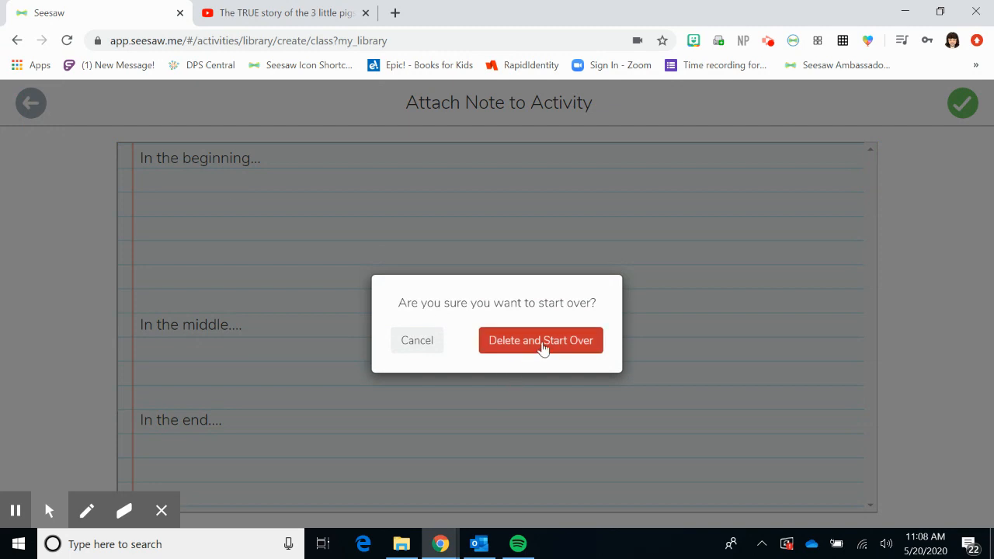
pyautogui.click(542, 346)
pyautogui.click(267, 429)
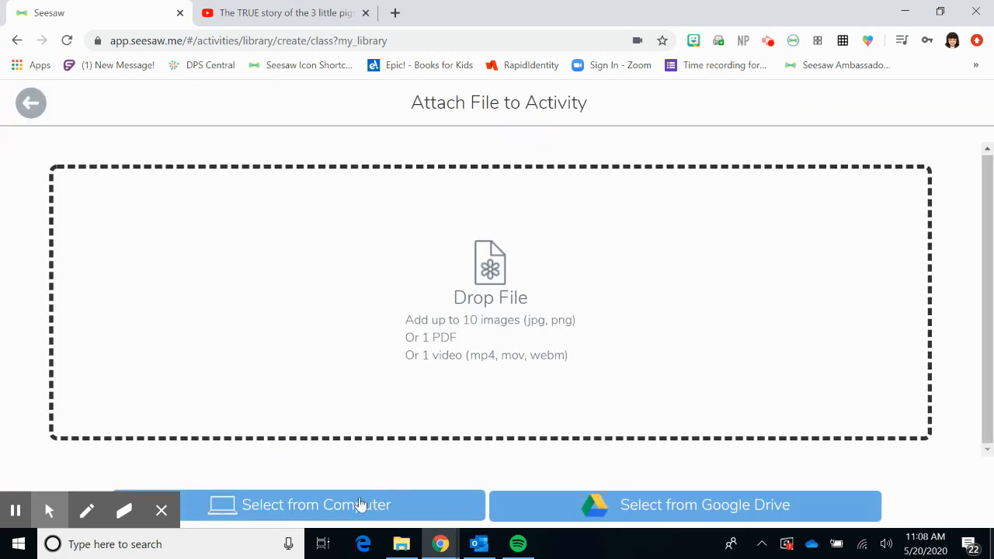
pyautogui.click(357, 506)
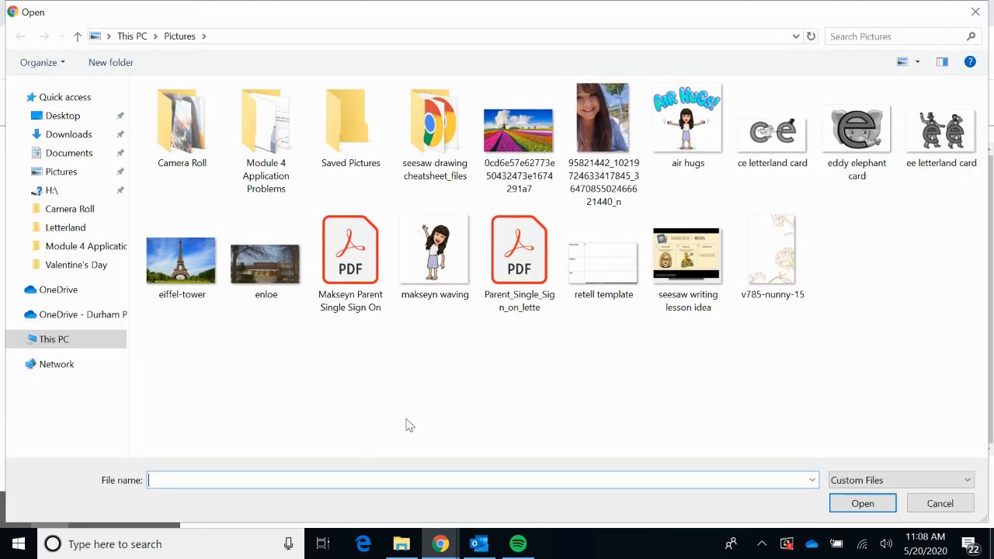
pyautogui.doubleClick(616, 285)
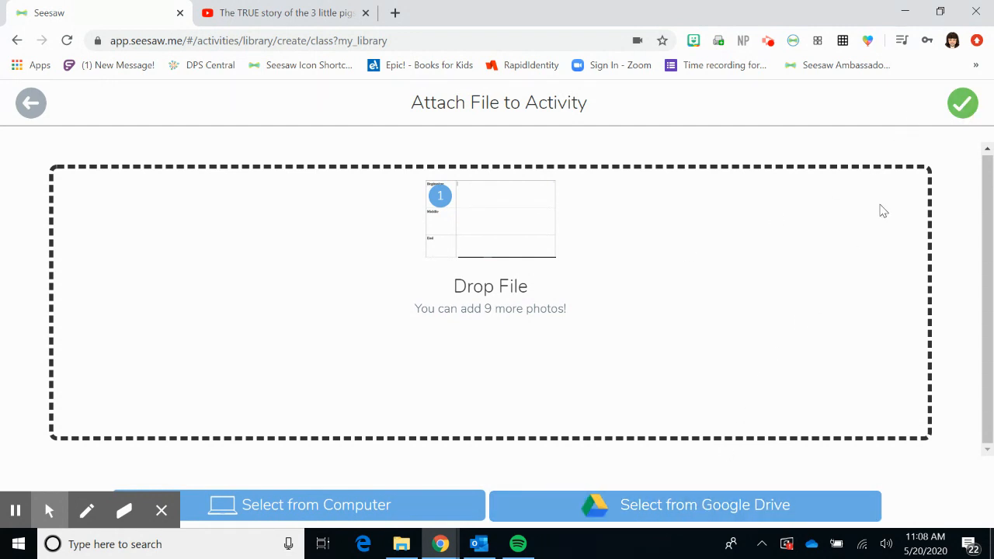
pyautogui.click(962, 104)
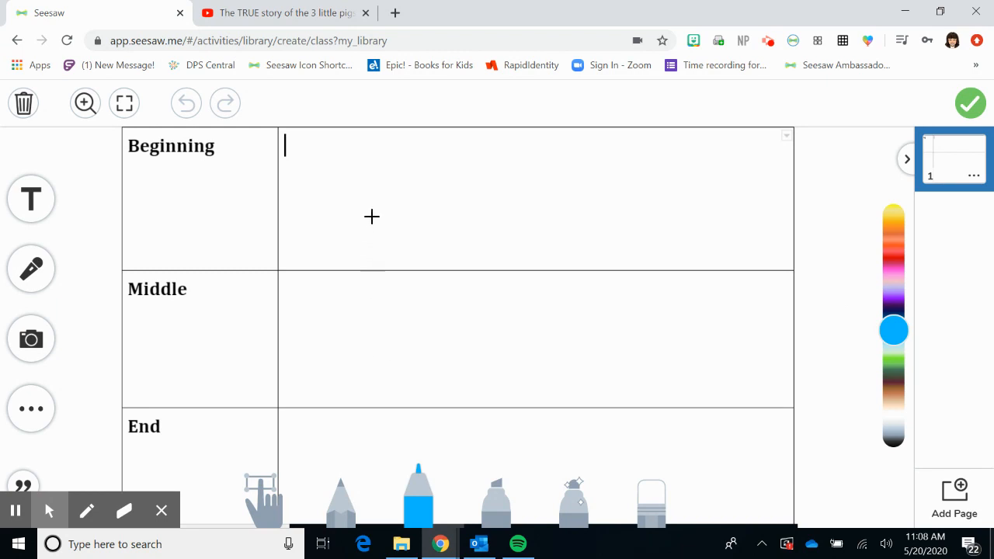
# Add a text label reading "In the beginning..." in the template's Beginning row.
pyautogui.click(31, 199)
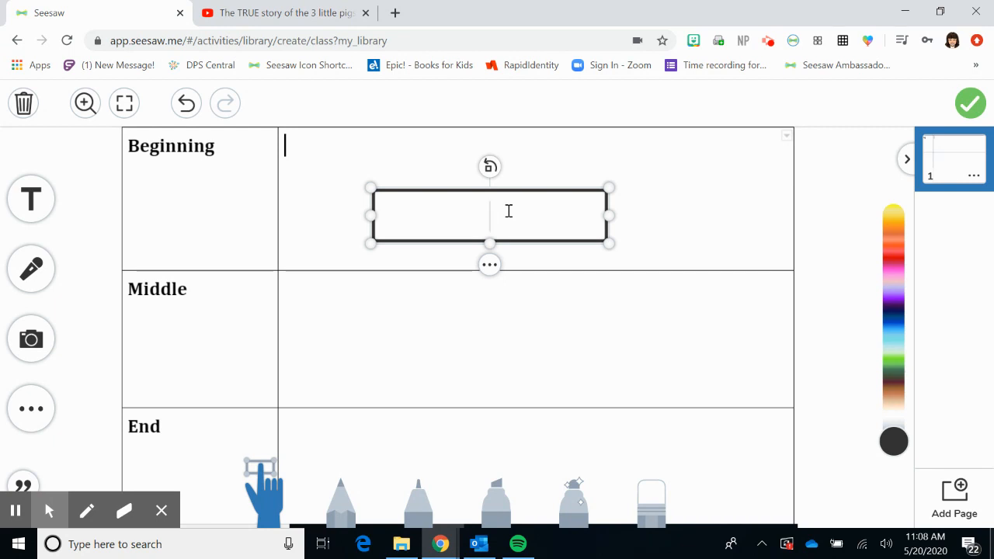
pyautogui.write('In the beginning...')
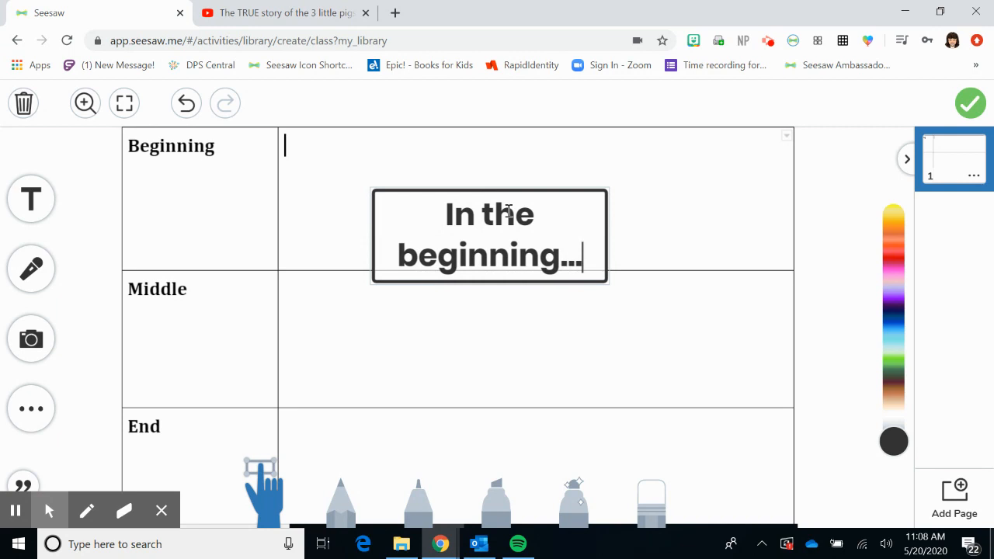
pyautogui.click(437, 352)
# Add a second text label reading "In the Middle" and place it in the template's Middle row.
pyautogui.click(31, 203)
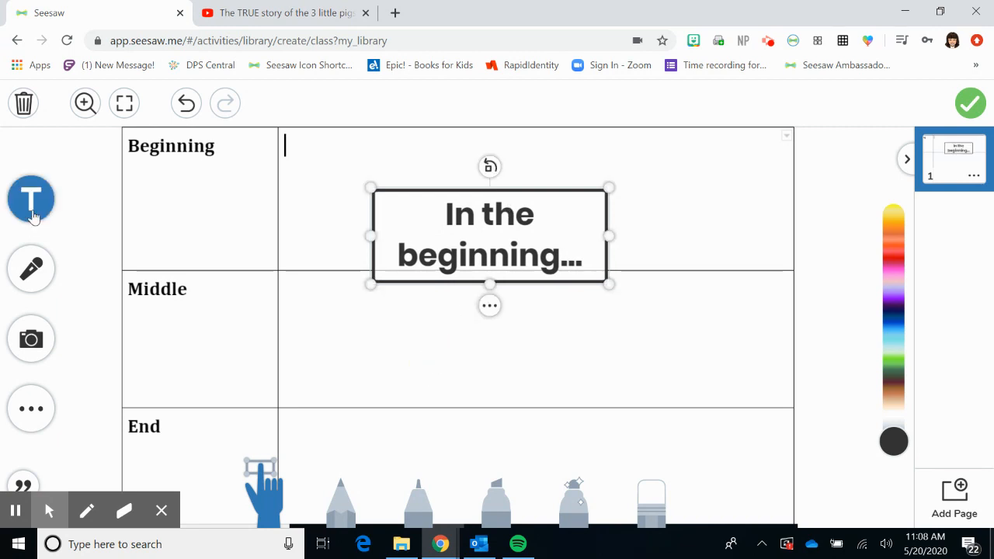
pyautogui.moveTo(426, 224); pyautogui.dragTo(384, 358)
pyautogui.write('In the ')
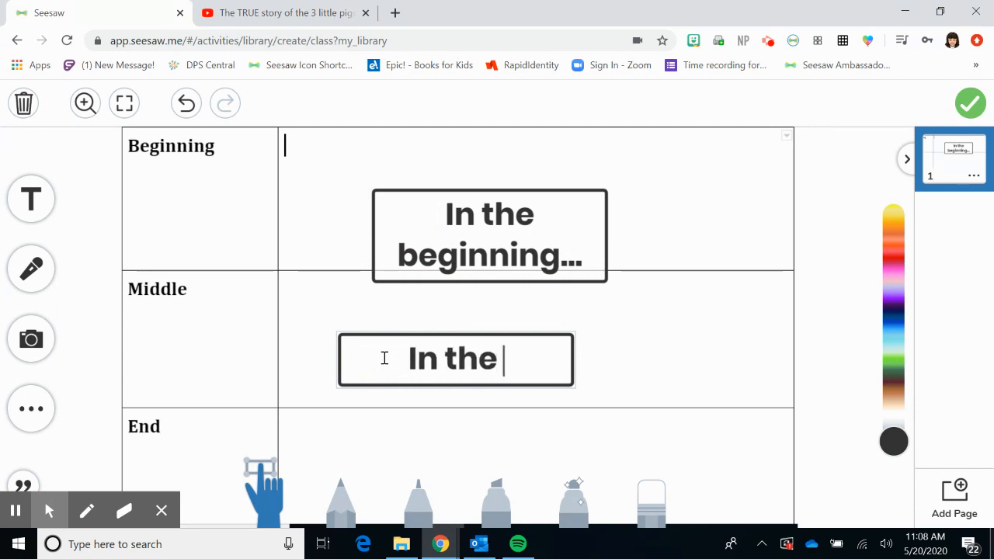
pyautogui.write('Middle')
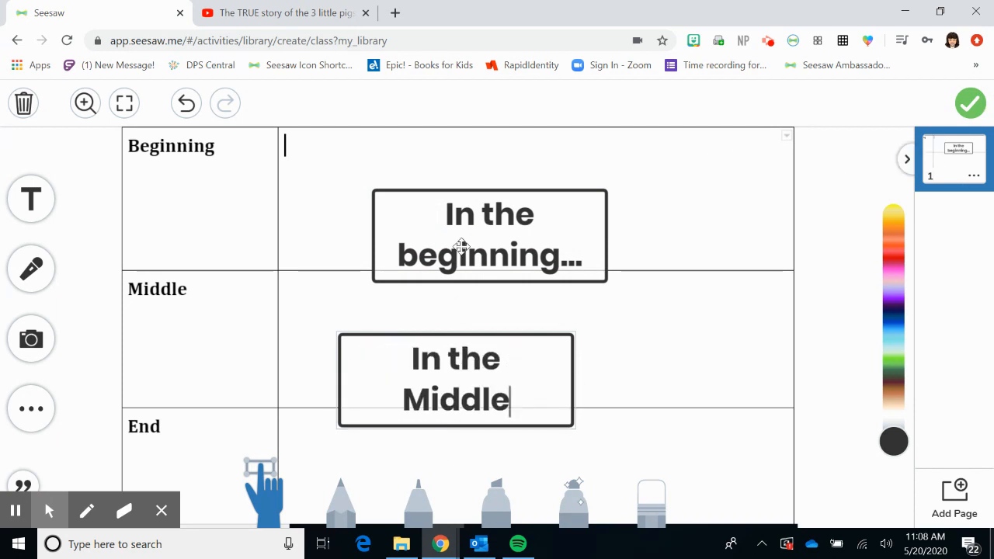
# Move both text labels to the upper-left corners of the Beginning and Middle response cells.
pyautogui.click(332, 165)
pyautogui.moveTo(457, 213); pyautogui.dragTo(369, 147)
pyautogui.moveTo(426, 344); pyautogui.dragTo(366, 284)
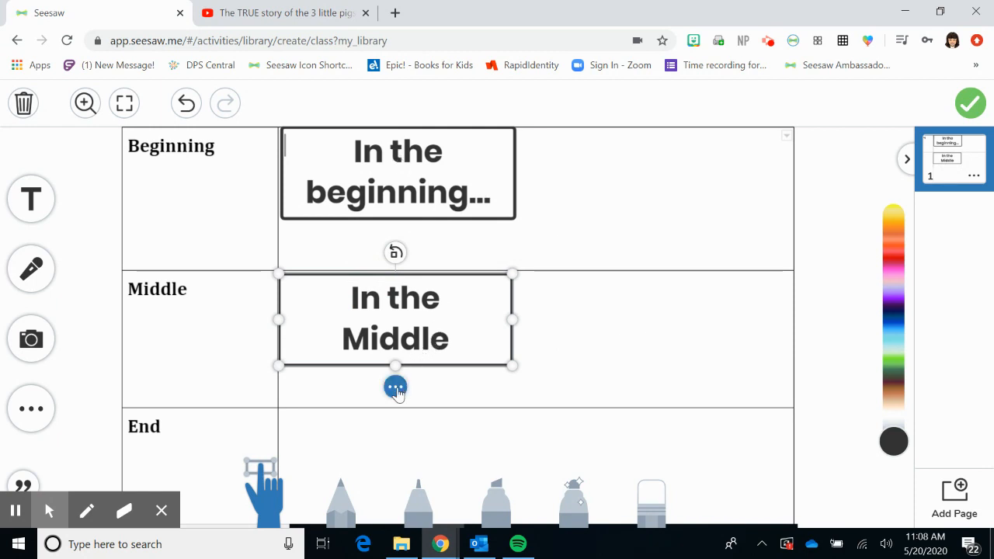
# Delete the "In the Middle" and "In the beginning..." labels from the template.
pyautogui.click(395, 388)
pyautogui.click(425, 363)
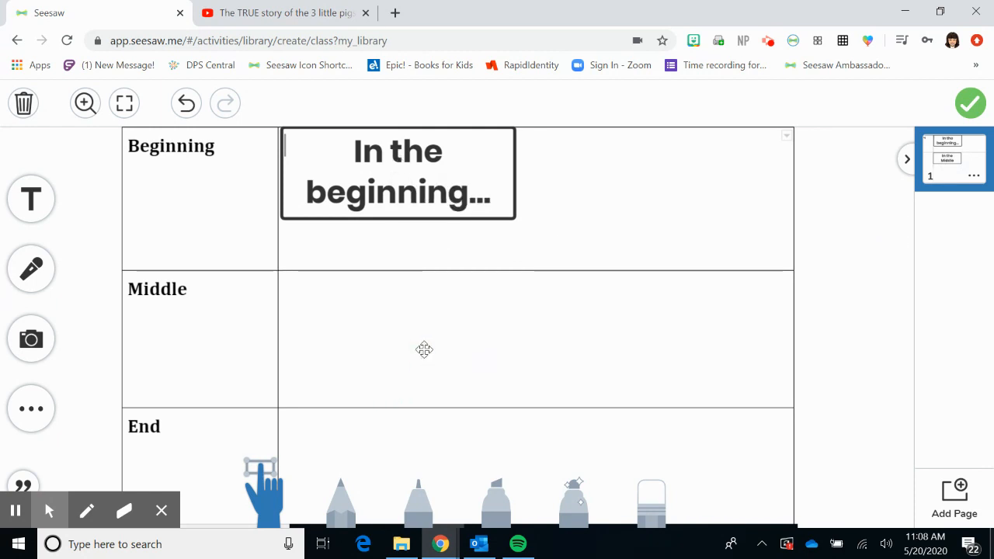
pyautogui.click(403, 196)
pyautogui.click(396, 240)
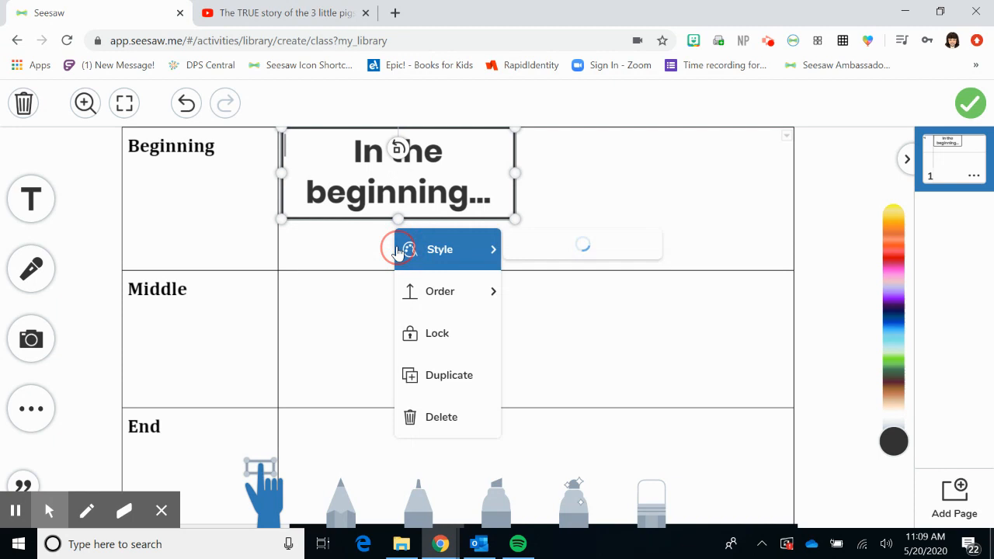
pyautogui.click(437, 417)
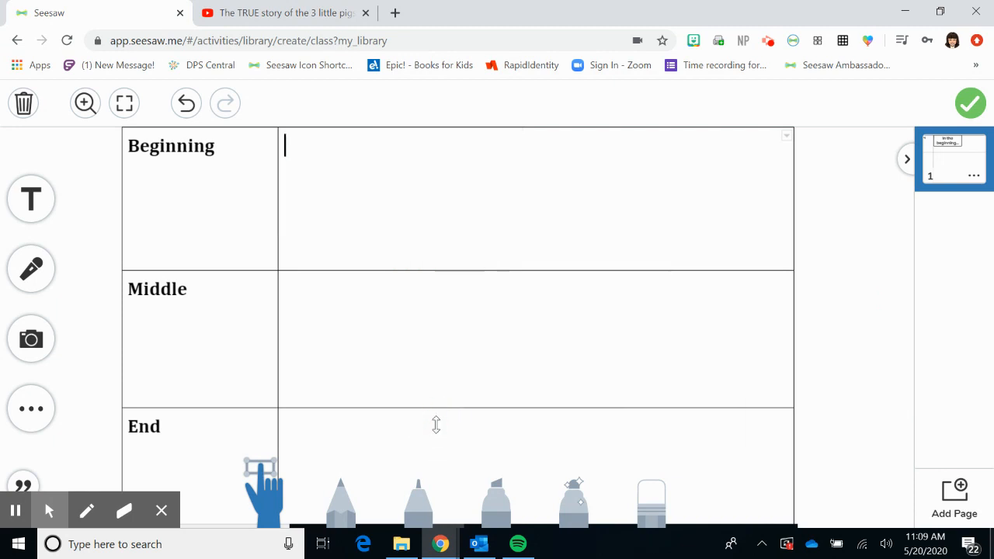
# Confirm the retell template without labels and check that it is attached under Student Template.
pyautogui.click(974, 101)
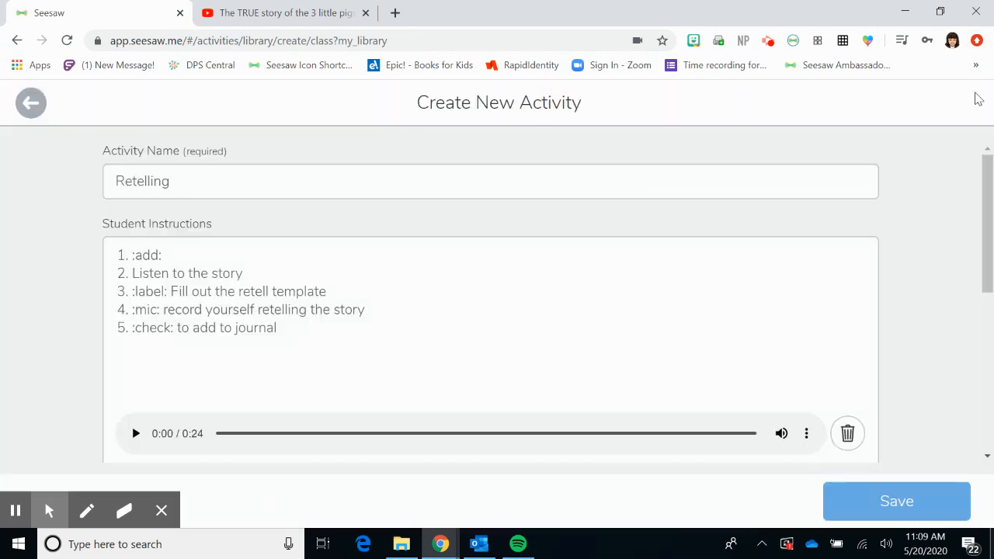
pyautogui.scroll(-1, 828, 333)
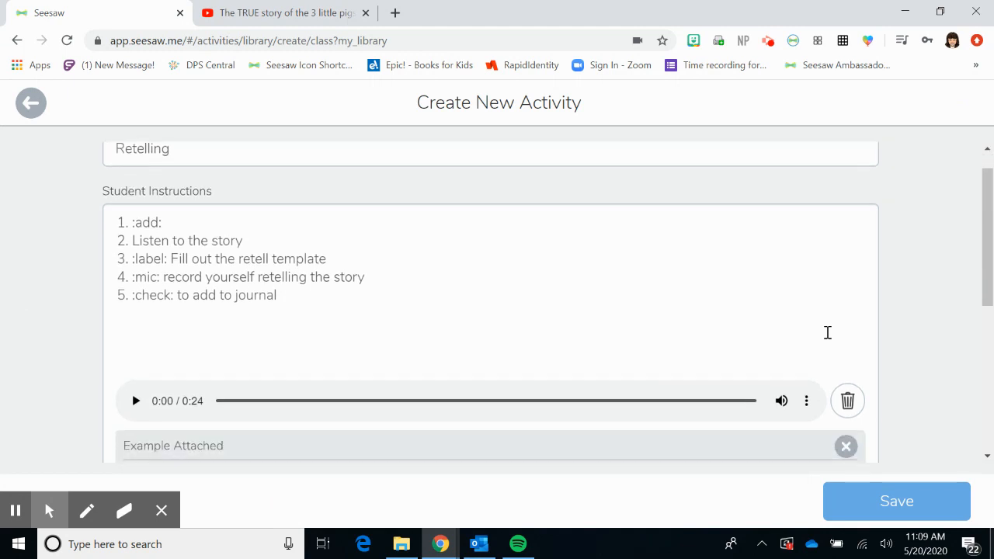
pyautogui.scroll(-4, 827, 333)
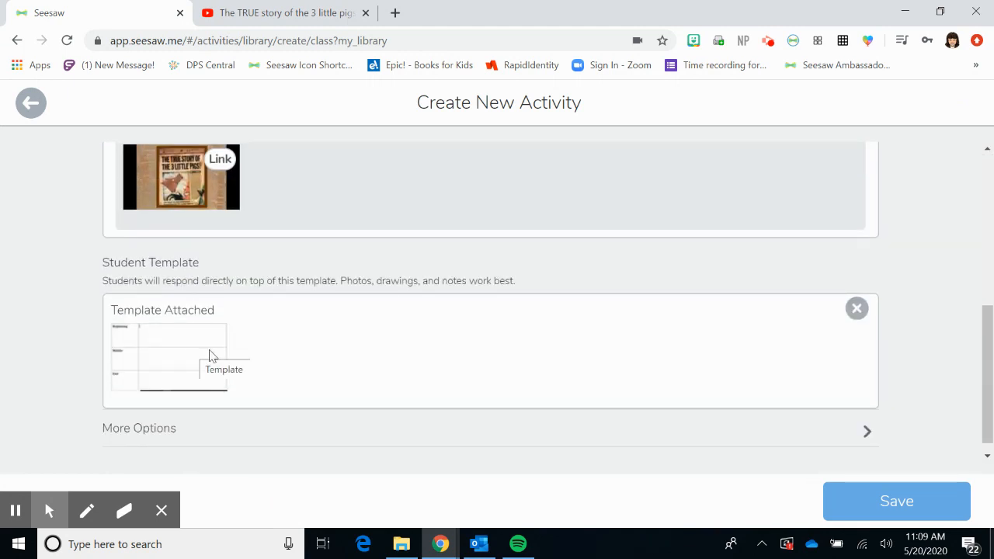
# Look over the completed Retelling activity and save it to the library.
pyautogui.scroll(-1, 406, 399)
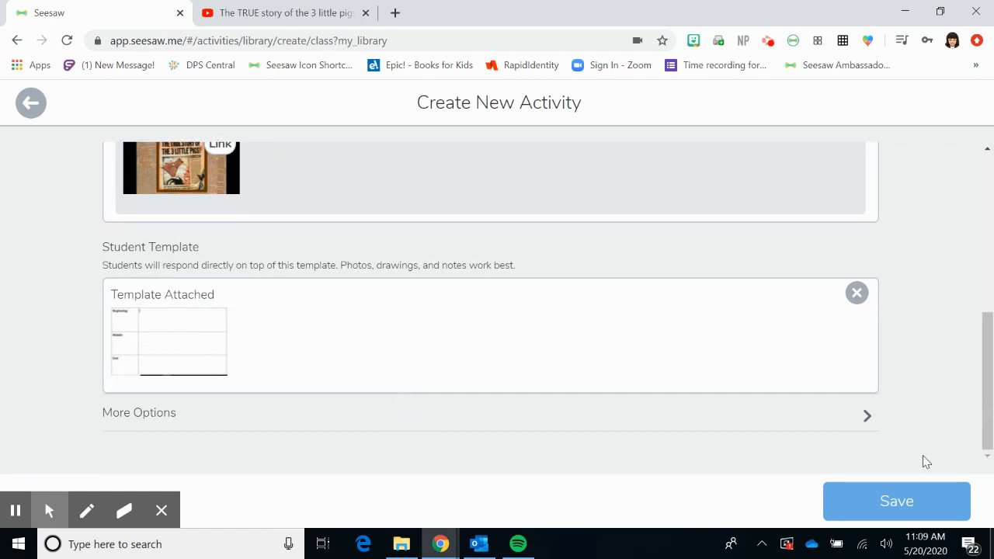
pyautogui.scroll(7, 929, 396)
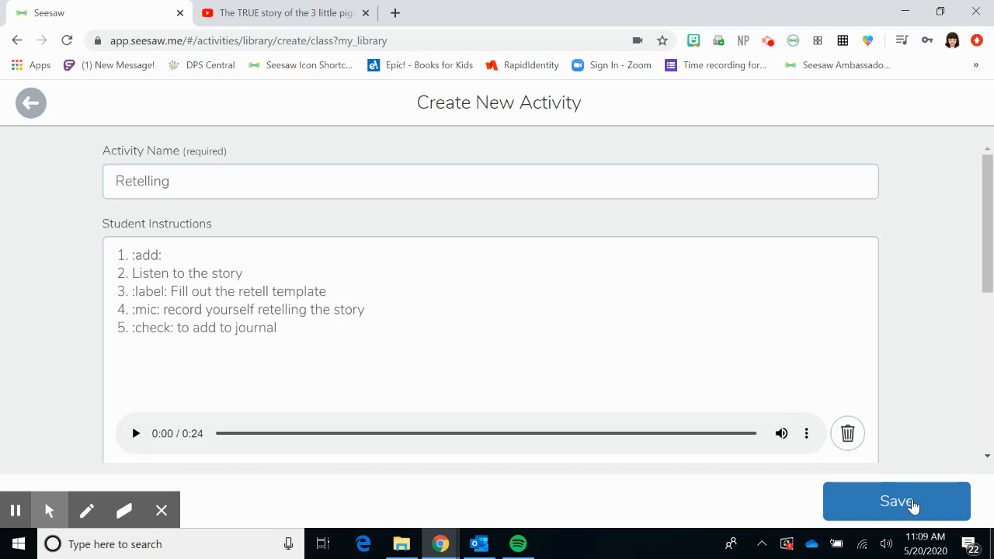
pyautogui.click(900, 505)
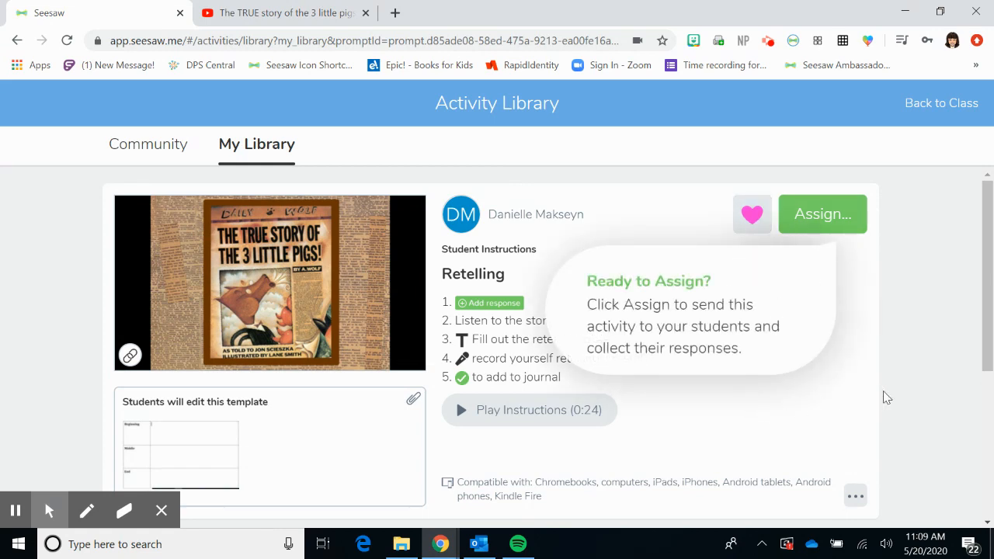
# Review the student selection for Sample Class, keep it as is, and assign the Retelling activity to that class.
pyautogui.click(845, 232)
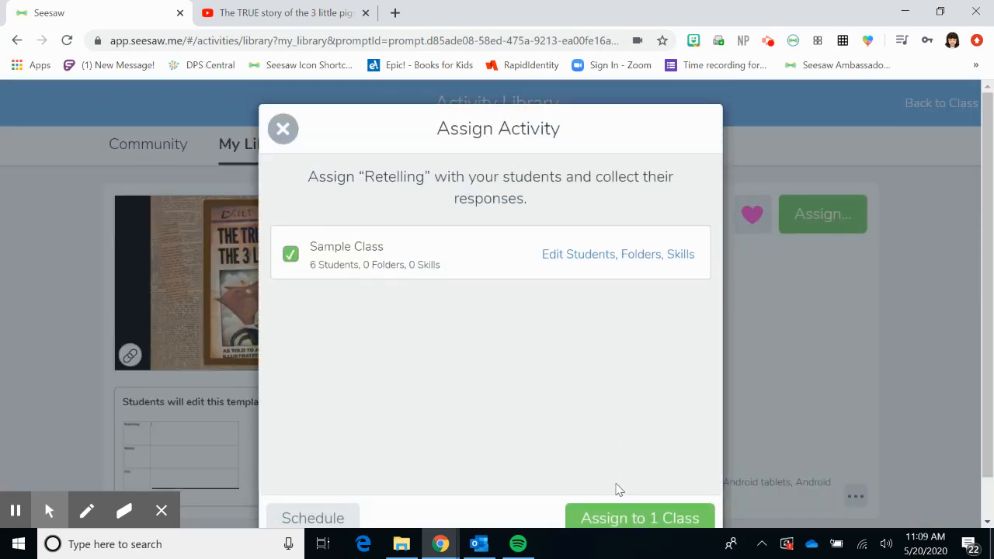
pyautogui.click(637, 253)
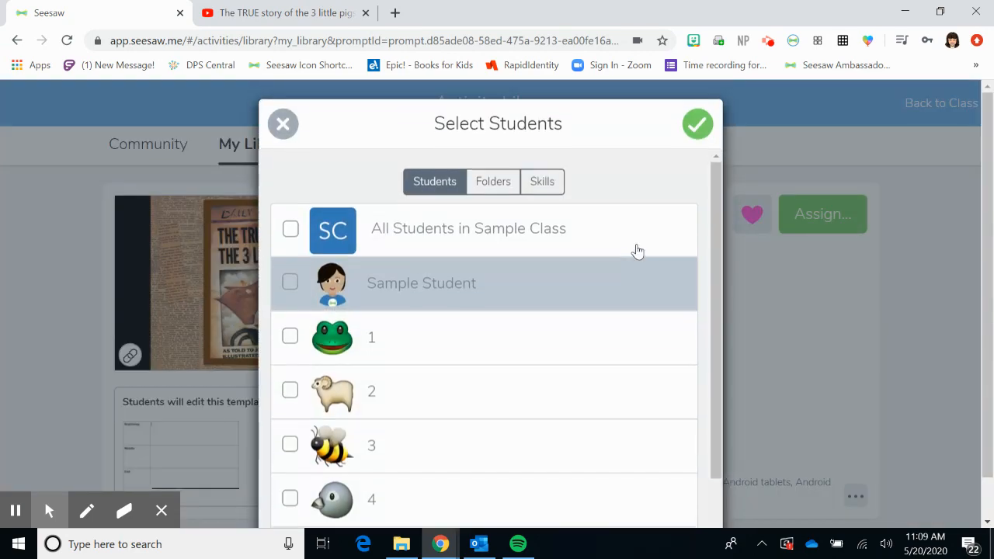
pyautogui.scroll(-1, 465, 428)
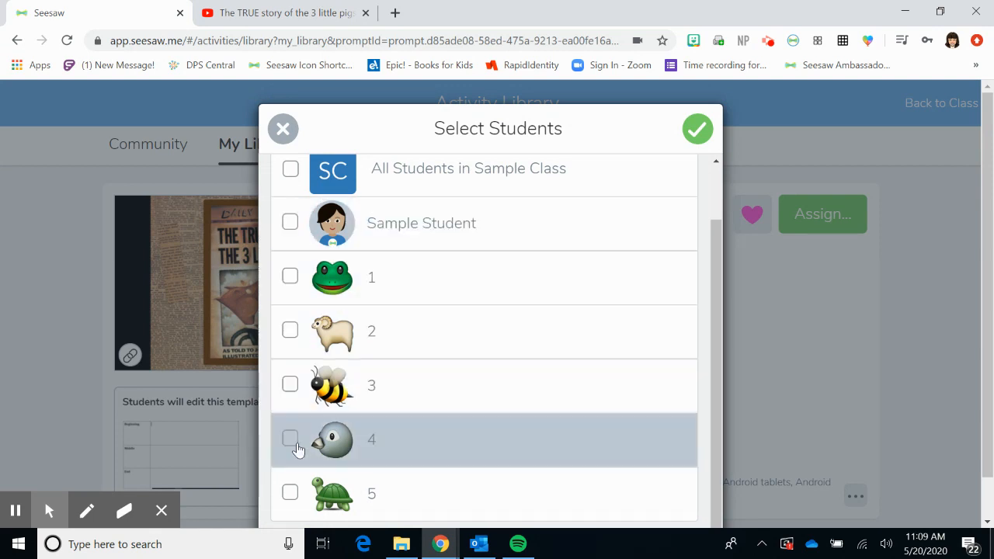
pyautogui.click(697, 128)
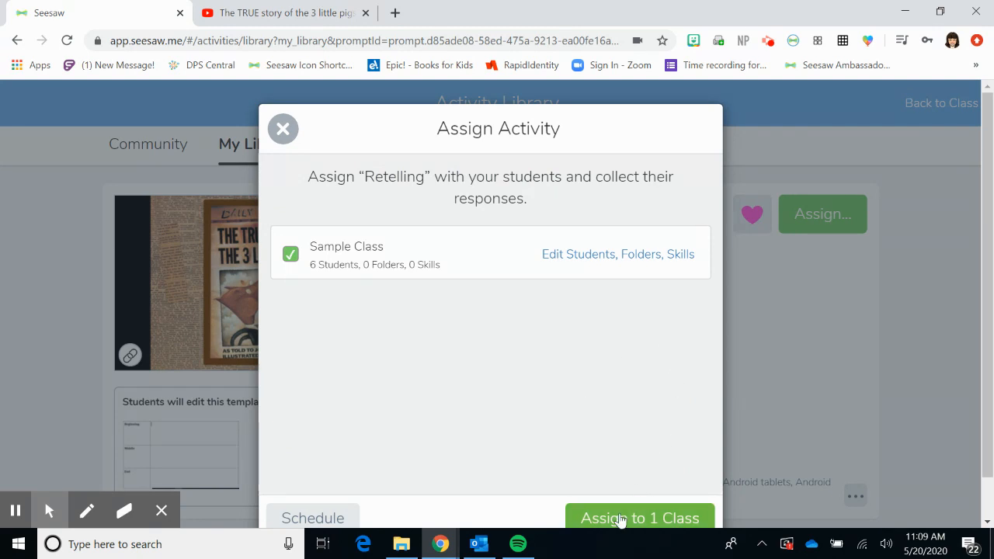
pyautogui.click(621, 517)
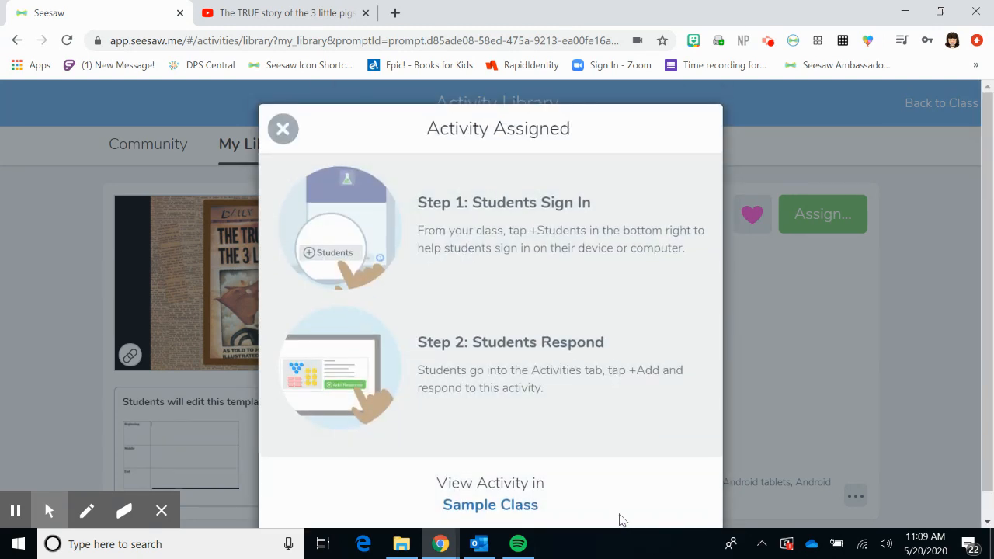
# View the assigned Retelling activity in Sample Class and look through the class's activity list.
pyautogui.click(478, 505)
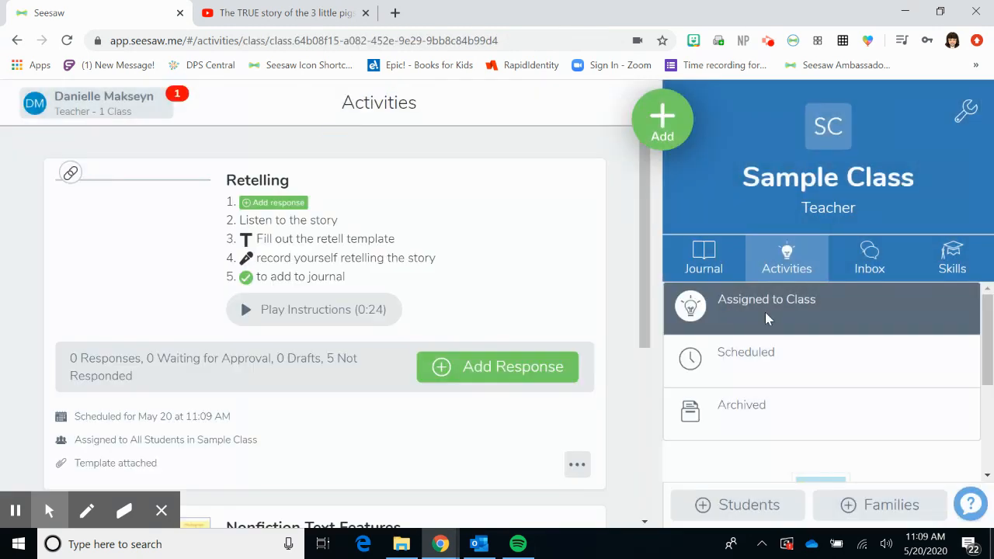
pyautogui.scroll(-4, 605, 344)
pyautogui.scroll(4, 609, 347)
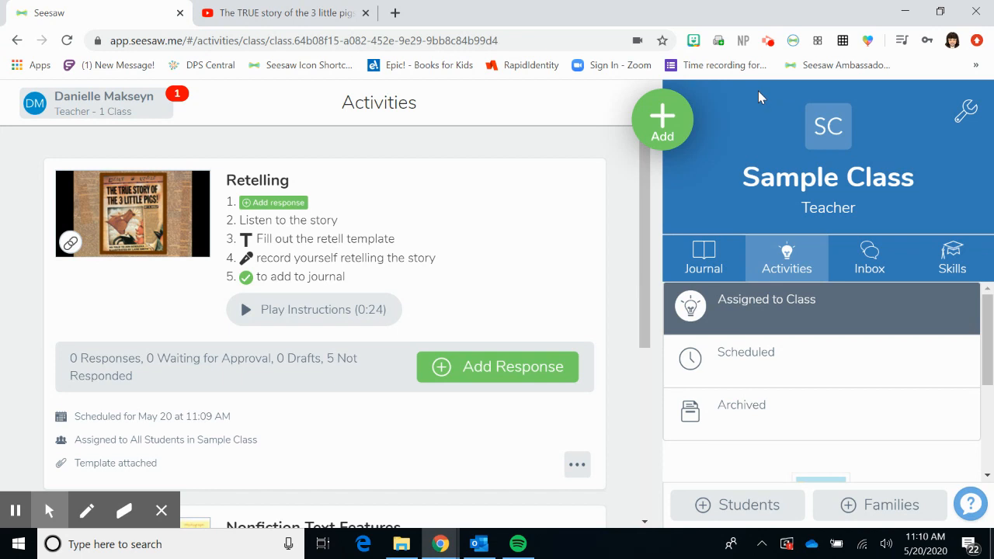
pyautogui.click(771, 45)
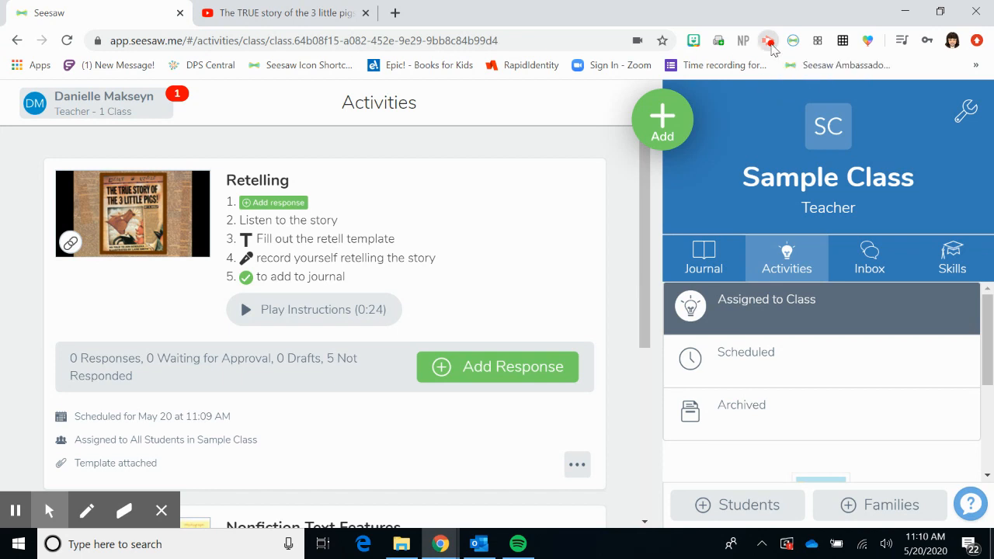